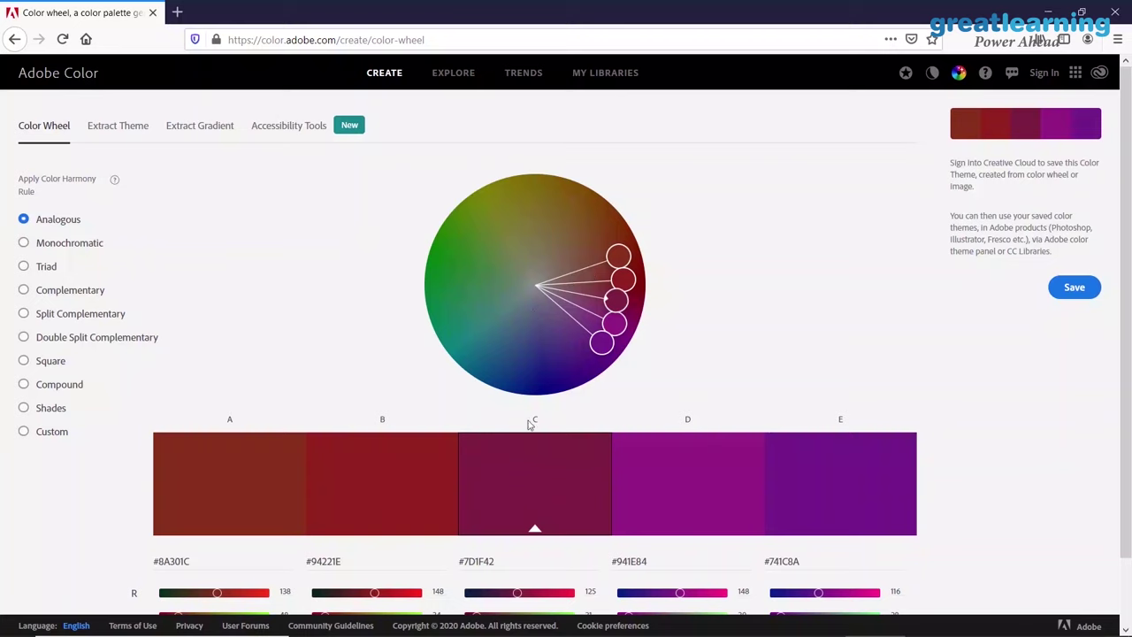
Shift the Analogous palette's markers on the color wheel and adjust color A's RGB and brightness values to reach #13F636
scroll(246, 298, down, 2)
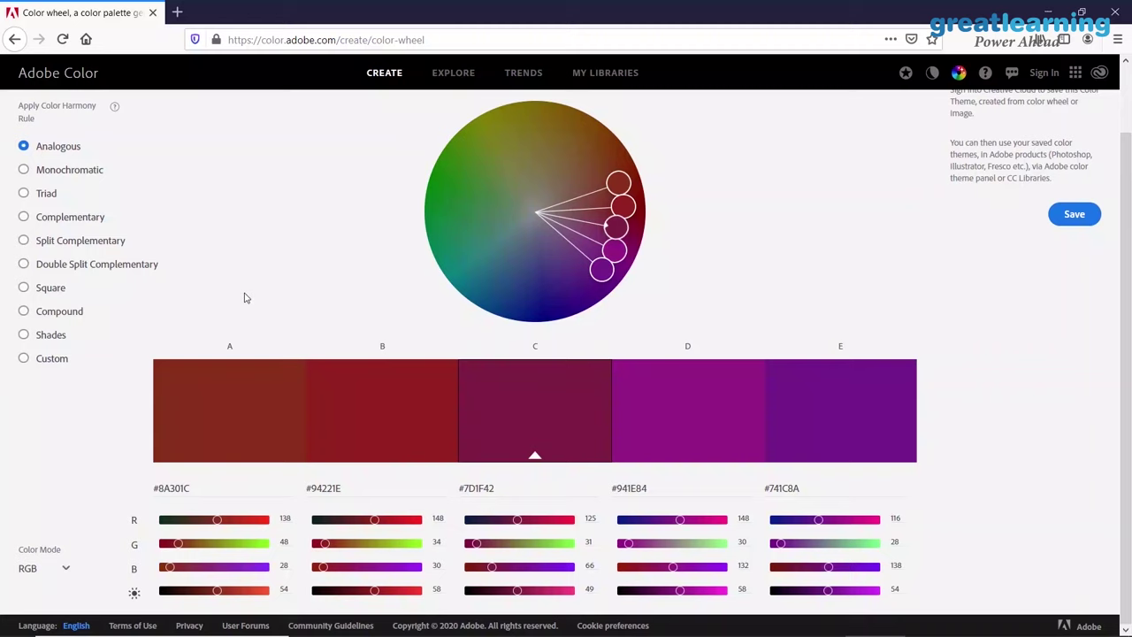
drag(602, 269, 648, 203)
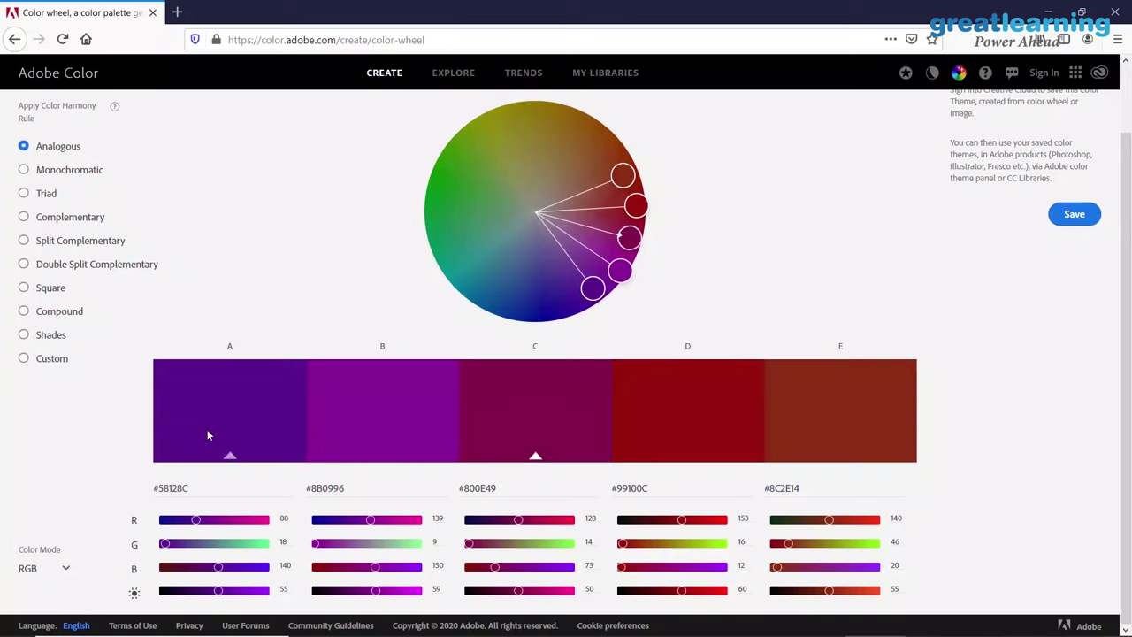
drag(218, 566, 280, 576)
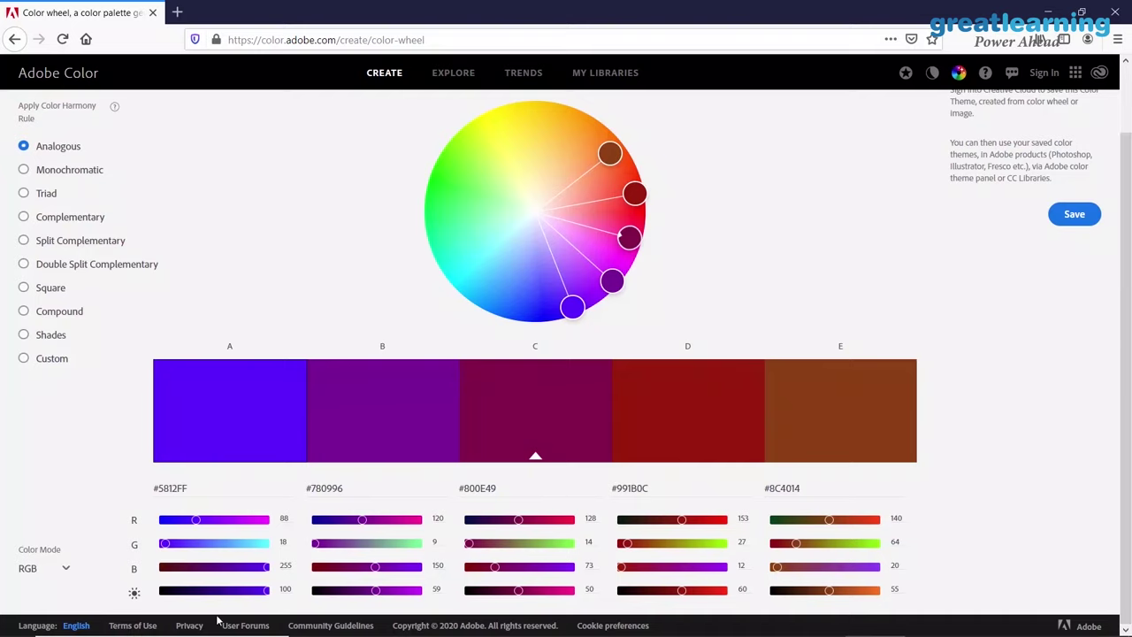
drag(167, 543, 290, 549)
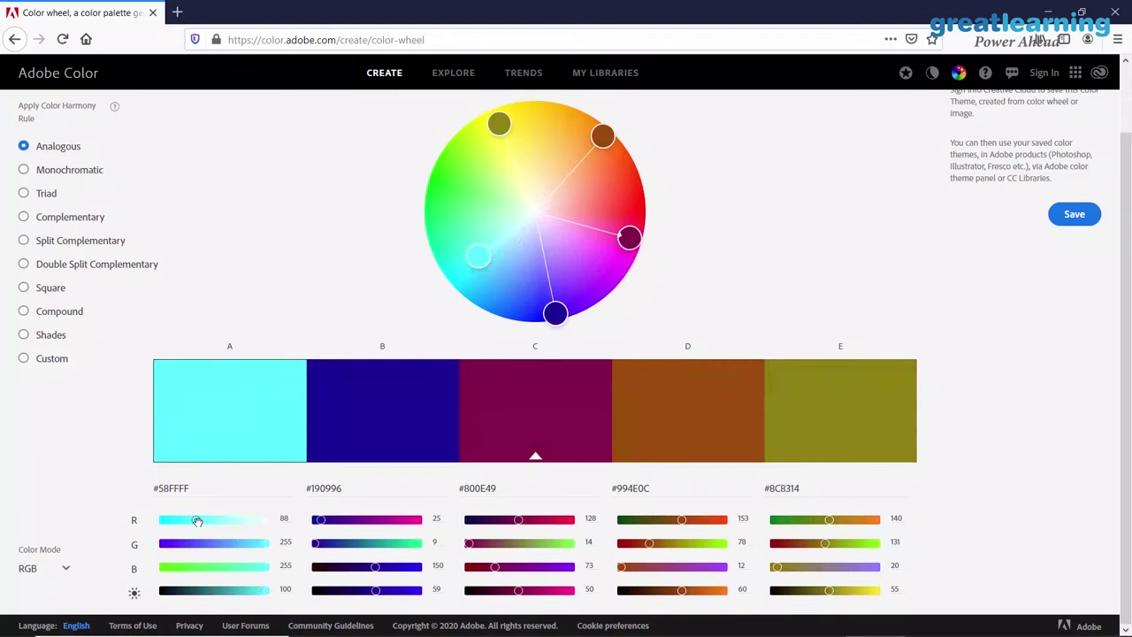
drag(262, 591, 173, 593)
drag(194, 543, 264, 544)
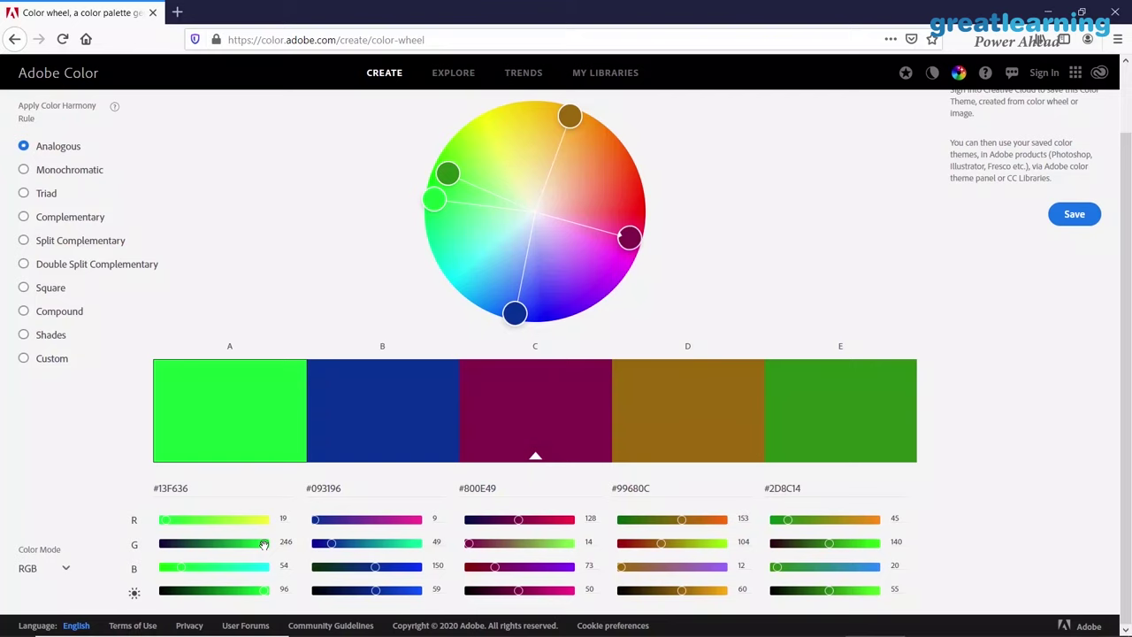
Apply the Complementary harmony rule and shift its colors through cyan and blue to a green-and-red pair with base color #008022
click(24, 218)
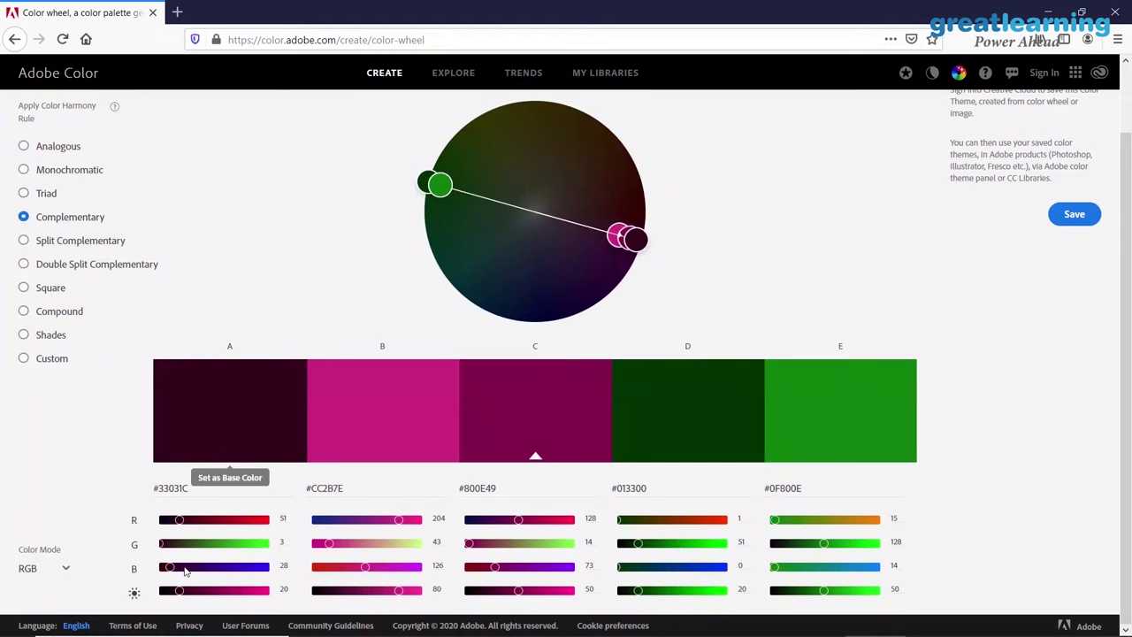
drag(170, 567, 298, 582)
drag(167, 547, 271, 547)
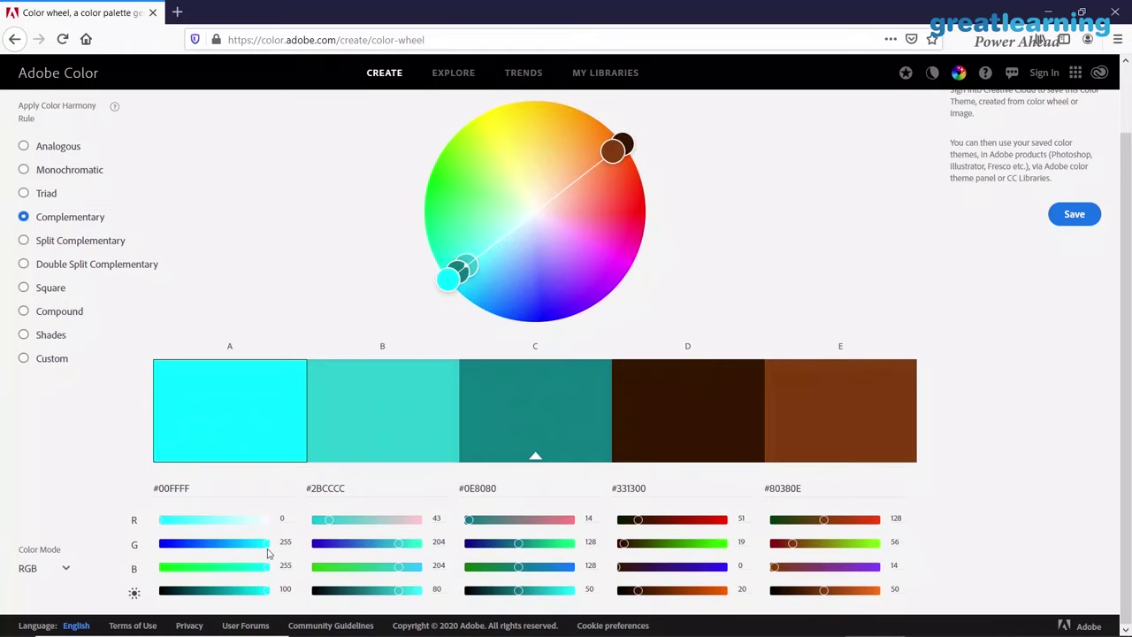
mouse_move(448, 279)
mouse_down()
mouse_move(551, 315)
mouse_move(546, 285)
mouse_move(549, 310)
mouse_up()
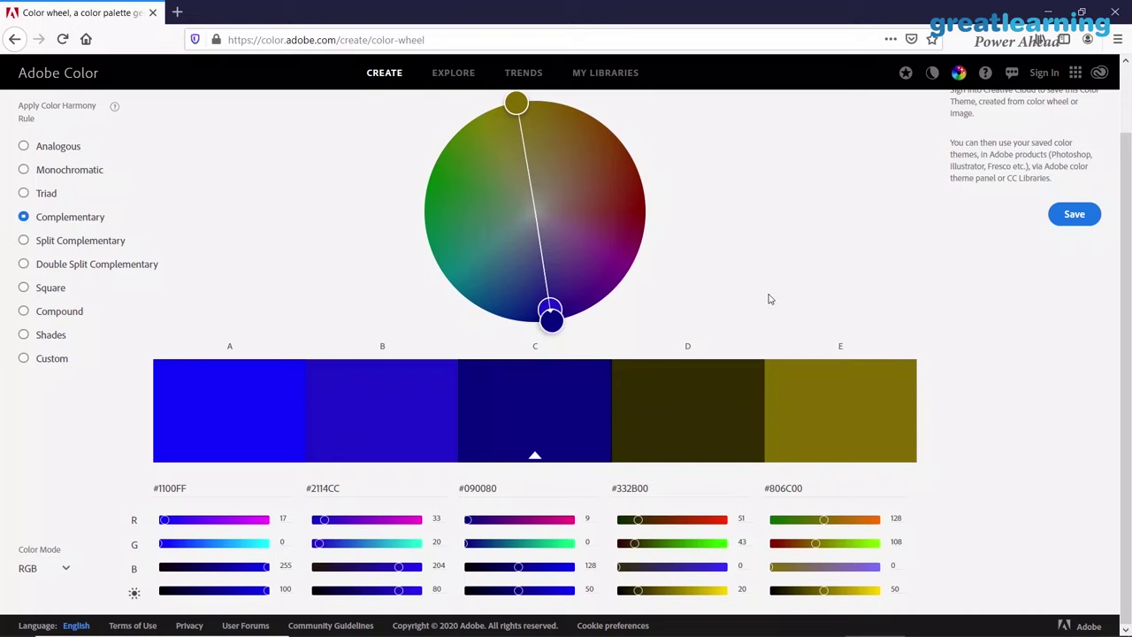
mouse_move(519, 103)
mouse_down()
mouse_move(586, 127)
mouse_move(672, 198)
mouse_move(670, 265)
mouse_move(586, 311)
mouse_move(646, 279)
mouse_move(702, 213)
mouse_up()
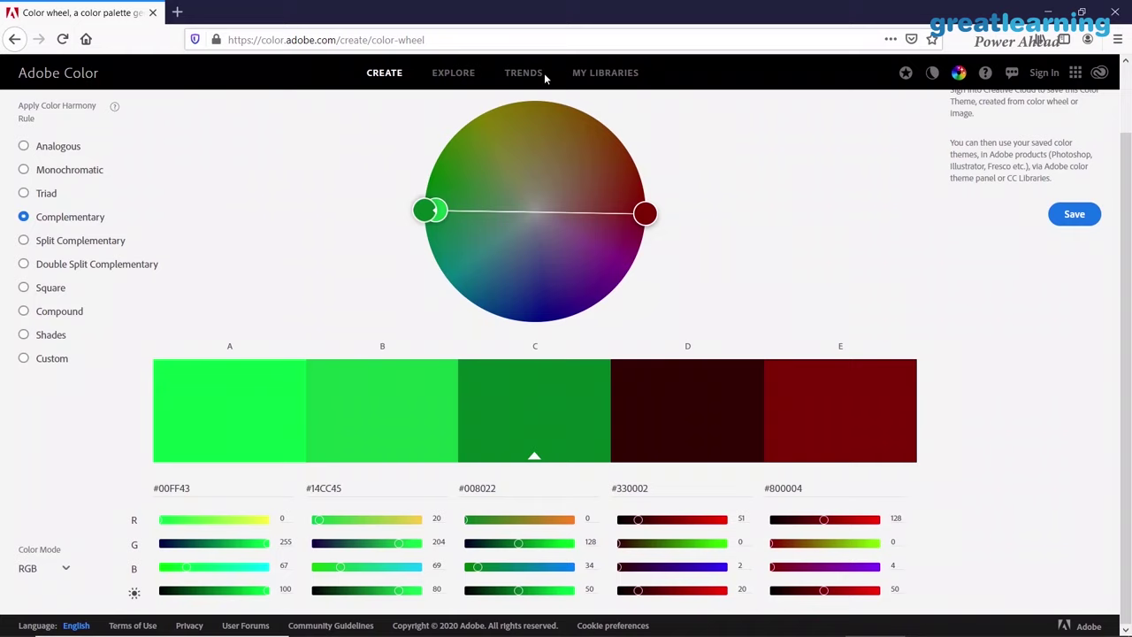
Apply the Triad harmony rule and reposition its markers on the wheel for a green #00801C base with purple and brown partners
click(46, 193)
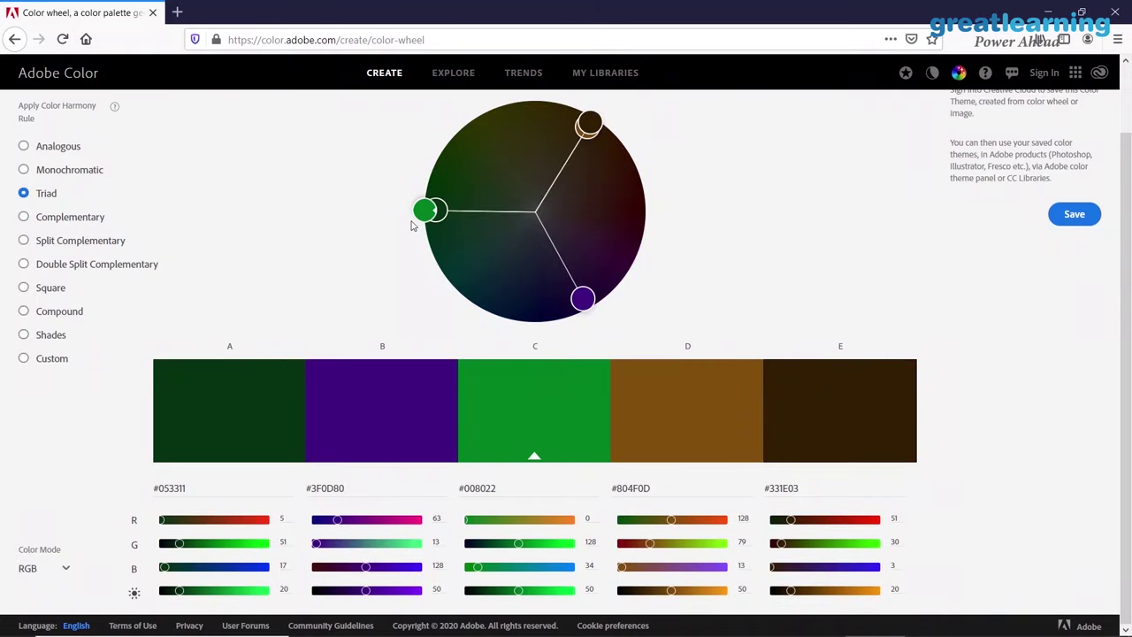
drag(425, 210, 501, 207)
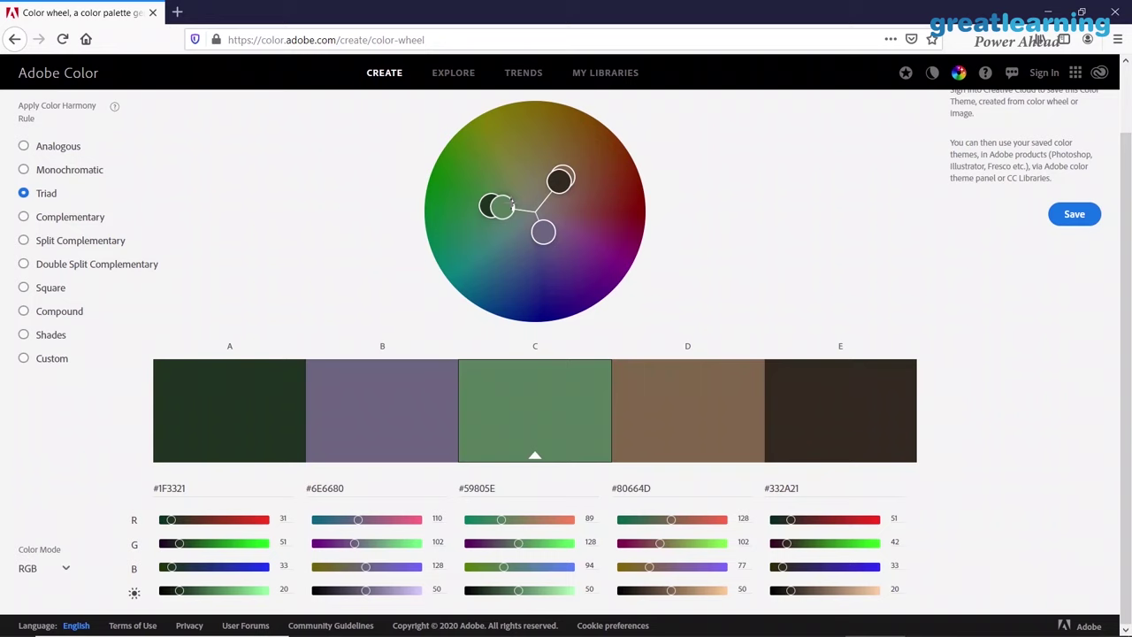
drag(569, 164, 575, 148)
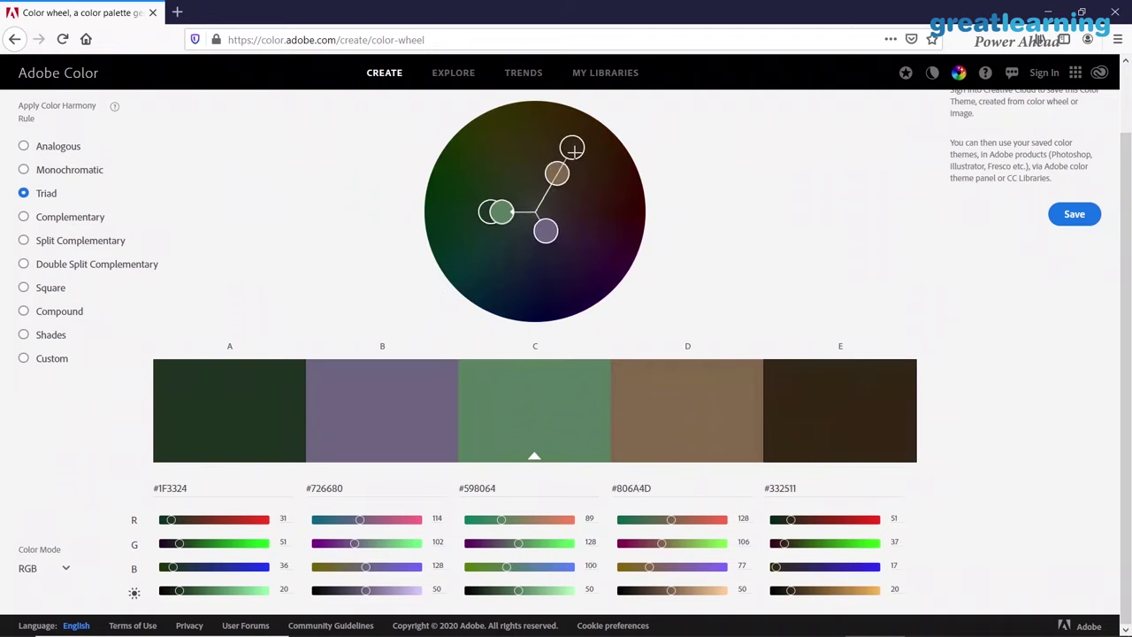
drag(539, 232, 575, 279)
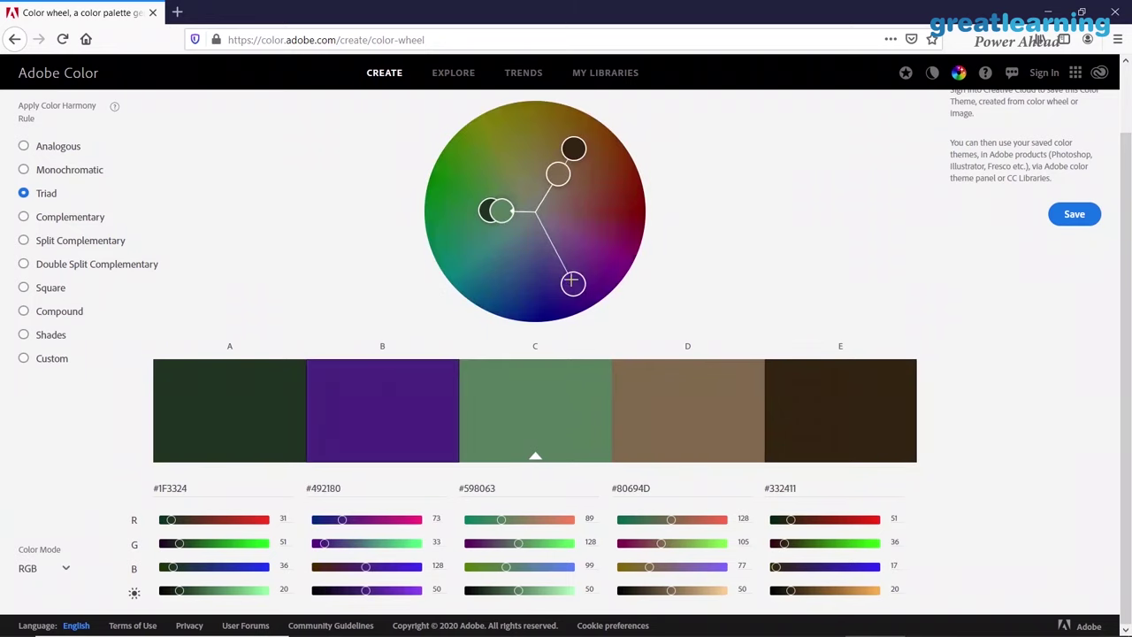
drag(502, 208, 457, 214)
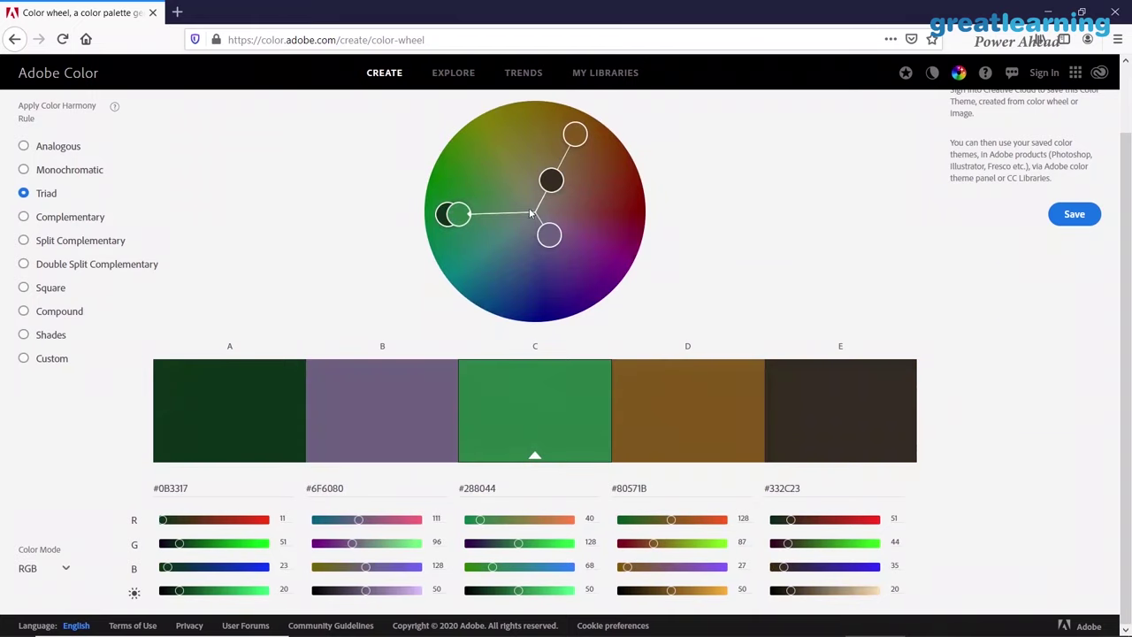
drag(549, 232, 568, 267)
drag(553, 183, 584, 139)
drag(458, 204, 398, 207)
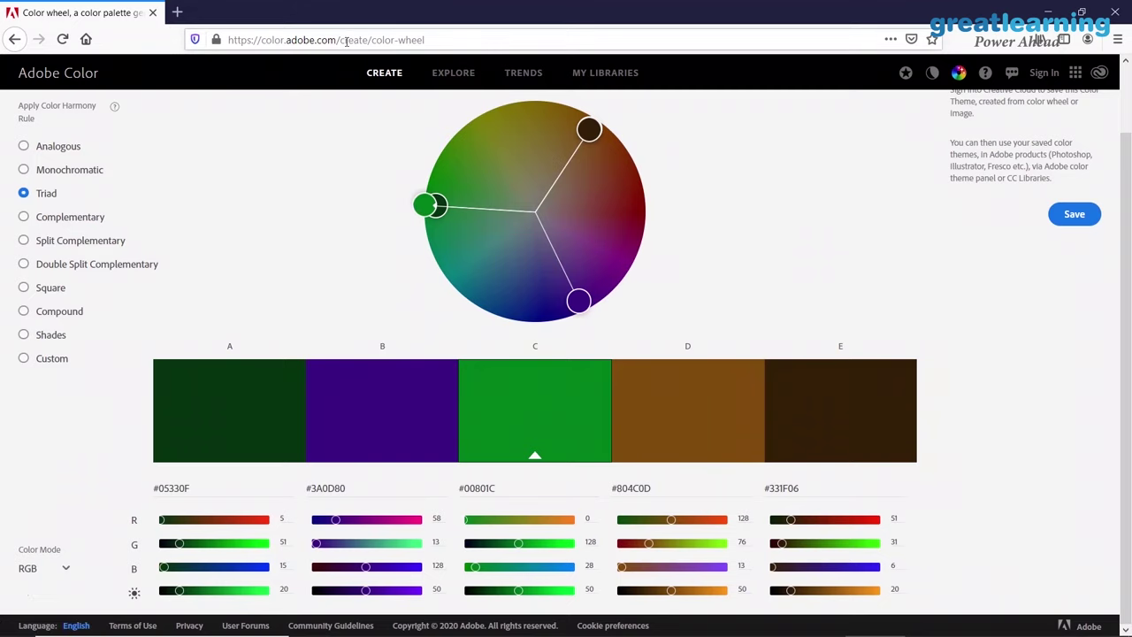
click(357, 38)
text(www.)
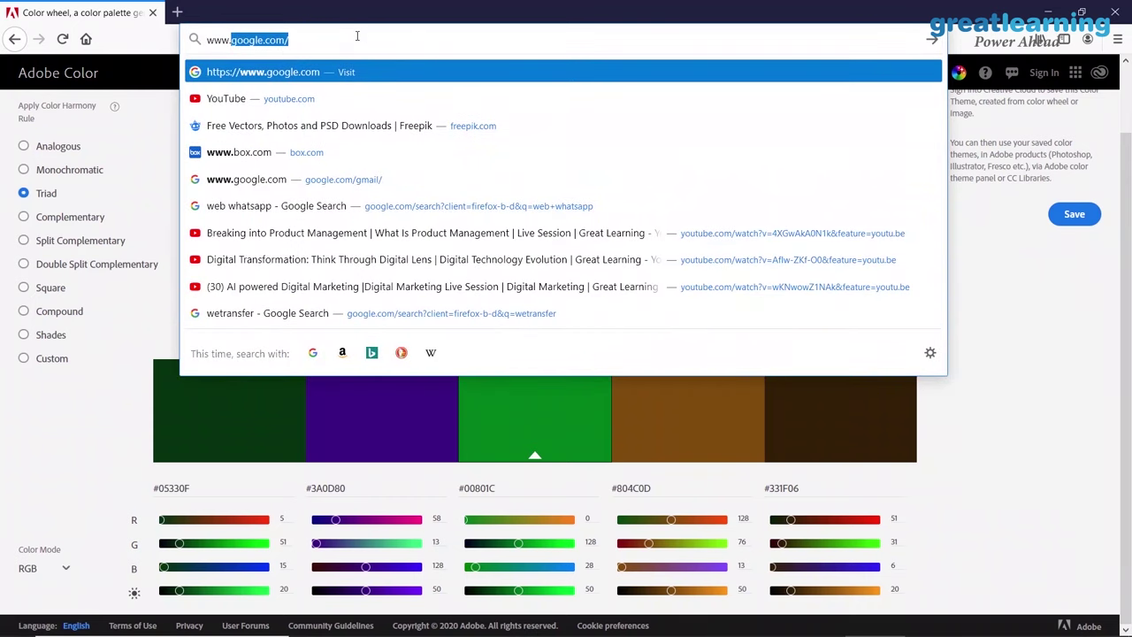
text(adobe.com)
key(Return)
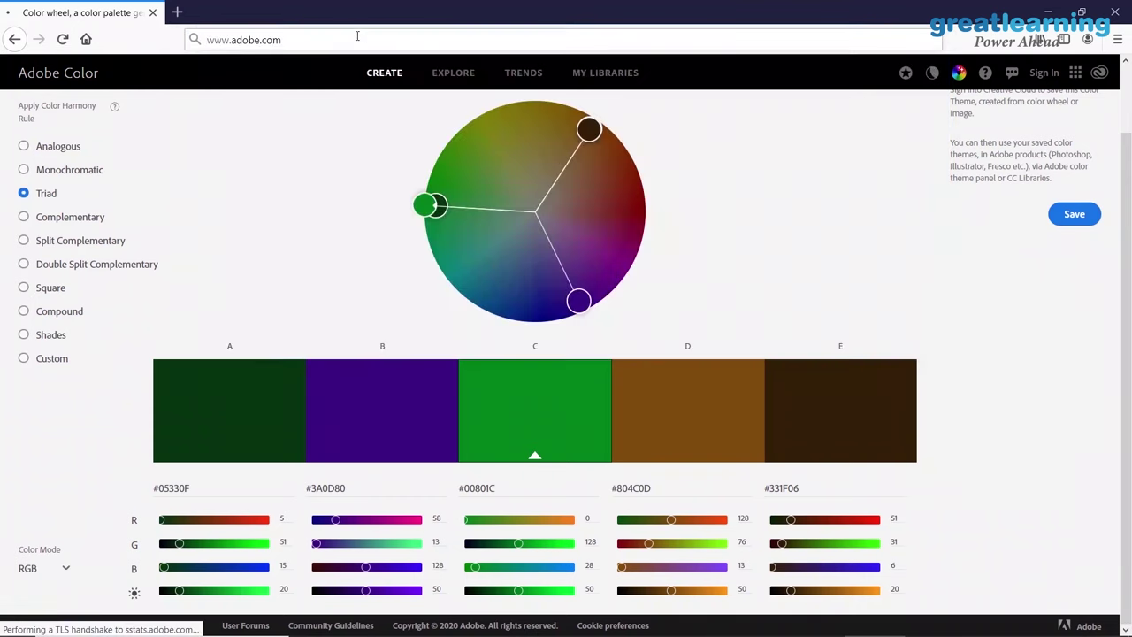
Open the Photoshop product page from the Creativity & Design products and follow its Free Trial link
click(315, 98)
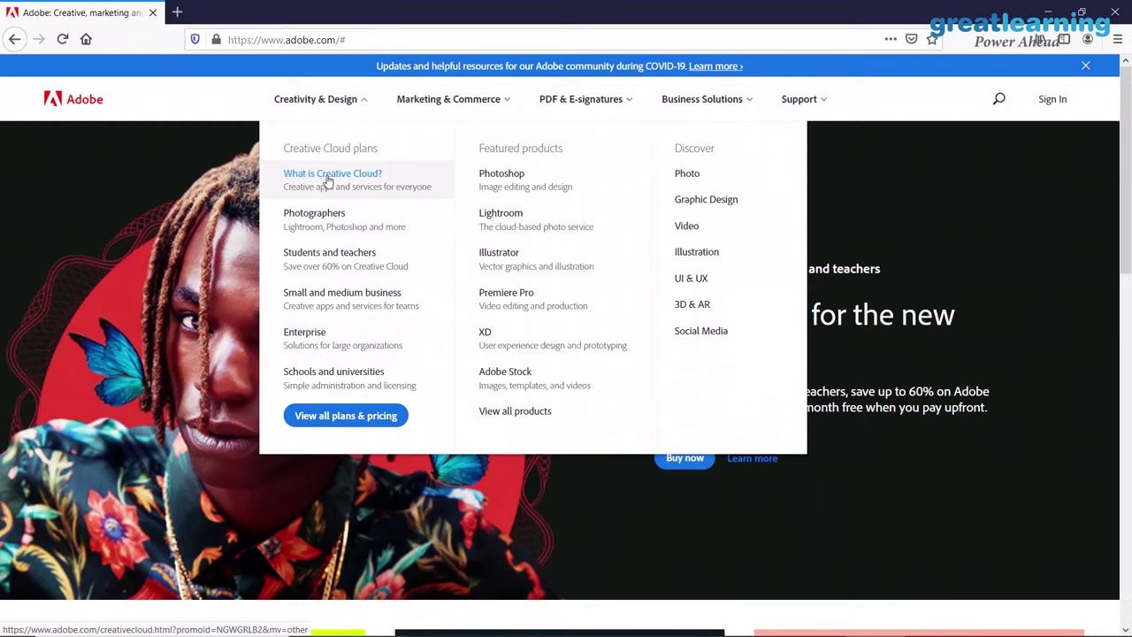
click(501, 175)
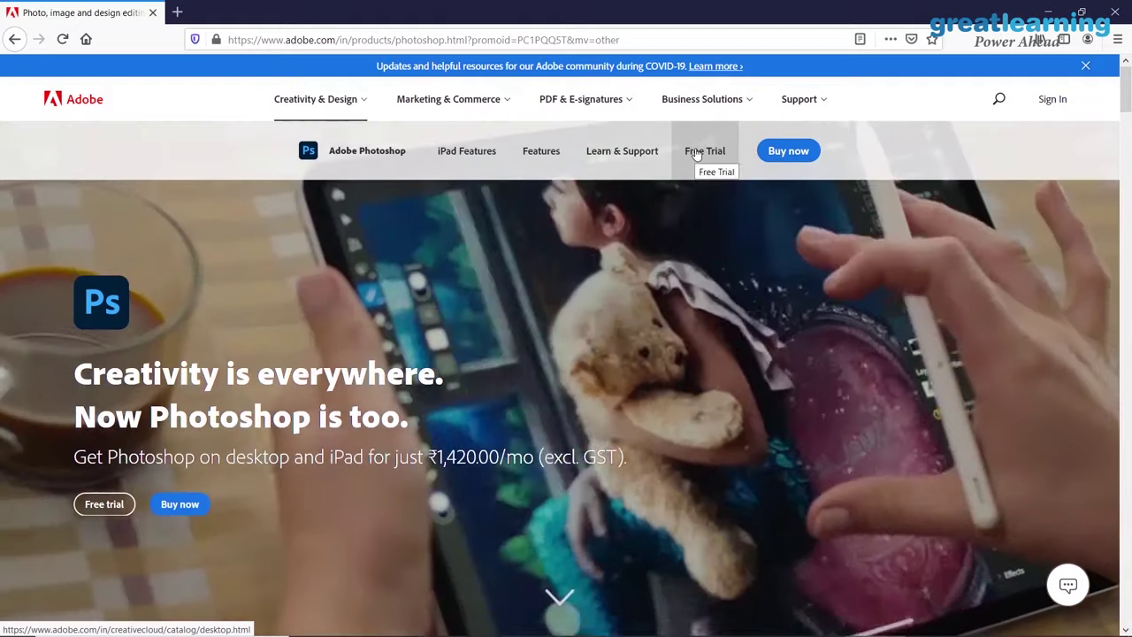
click(696, 154)
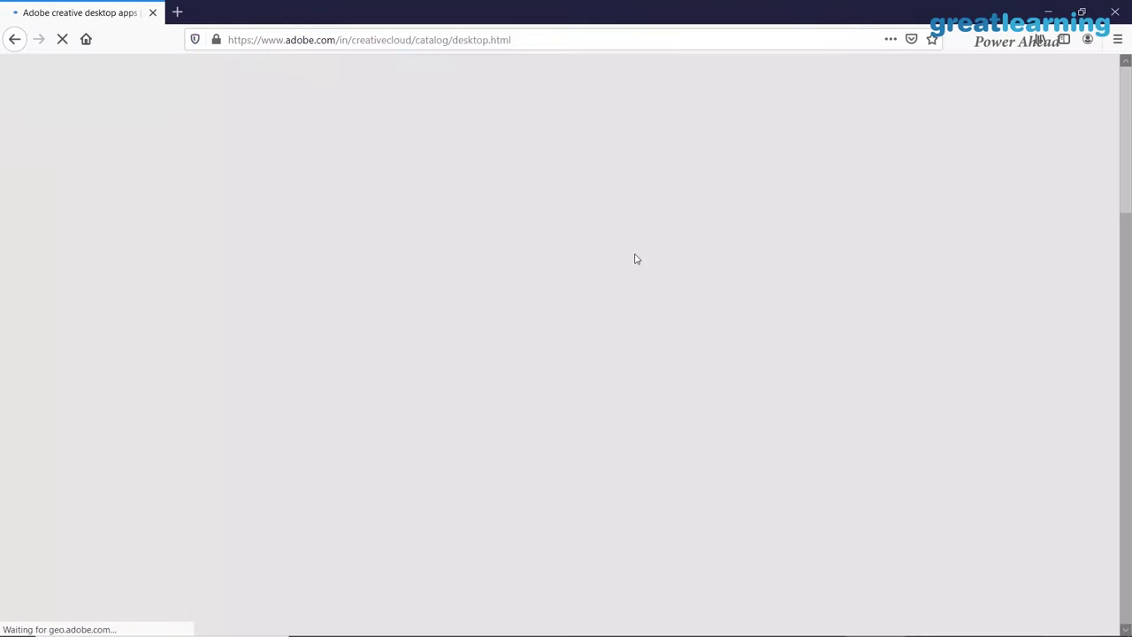
Look through the Creative Cloud desktop apps catalog for the trial, download and purchase options of Photoshop and the other apps
scroll(645, 240, down, 4)
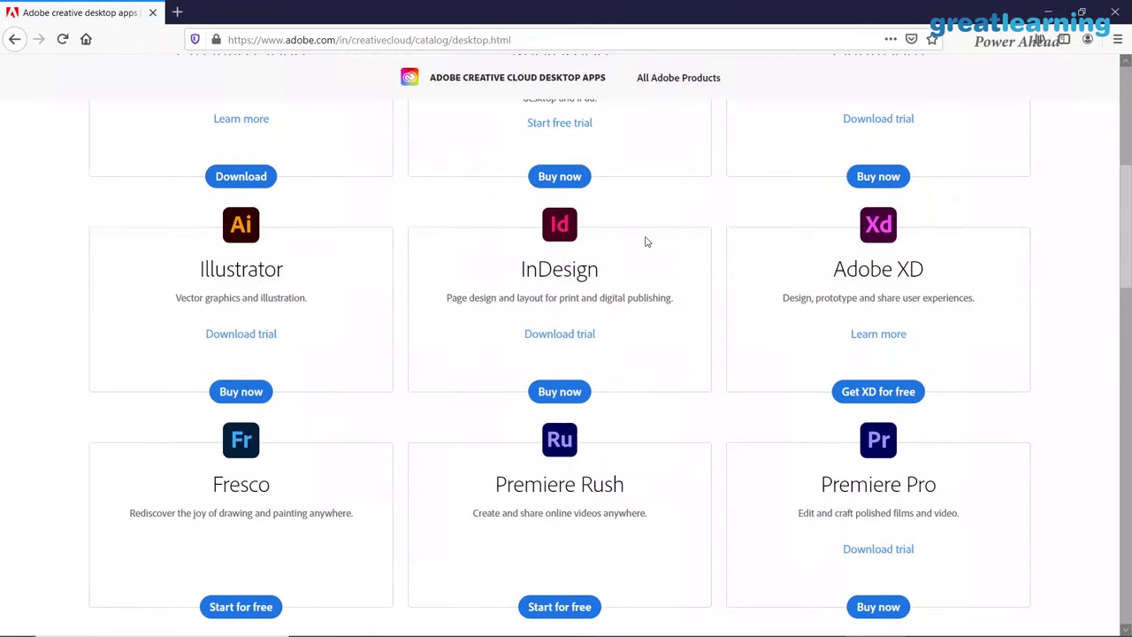
scroll(556, 248, up, 2)
scroll(600, 249, up, 4)
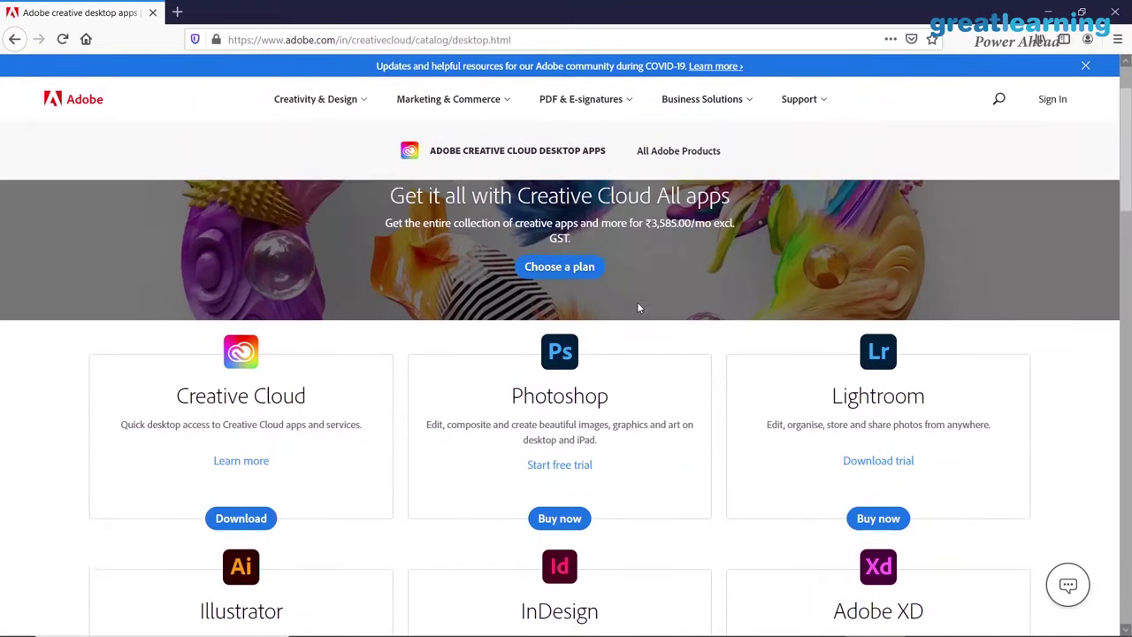
scroll(695, 306, down, 1)
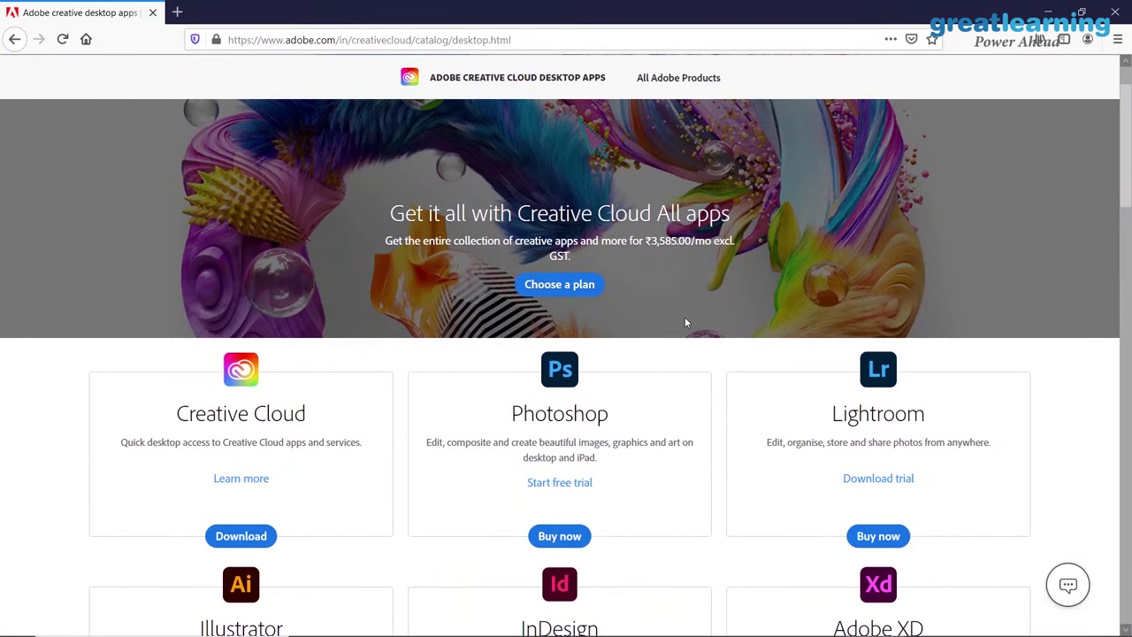
scroll(685, 321, down, 3)
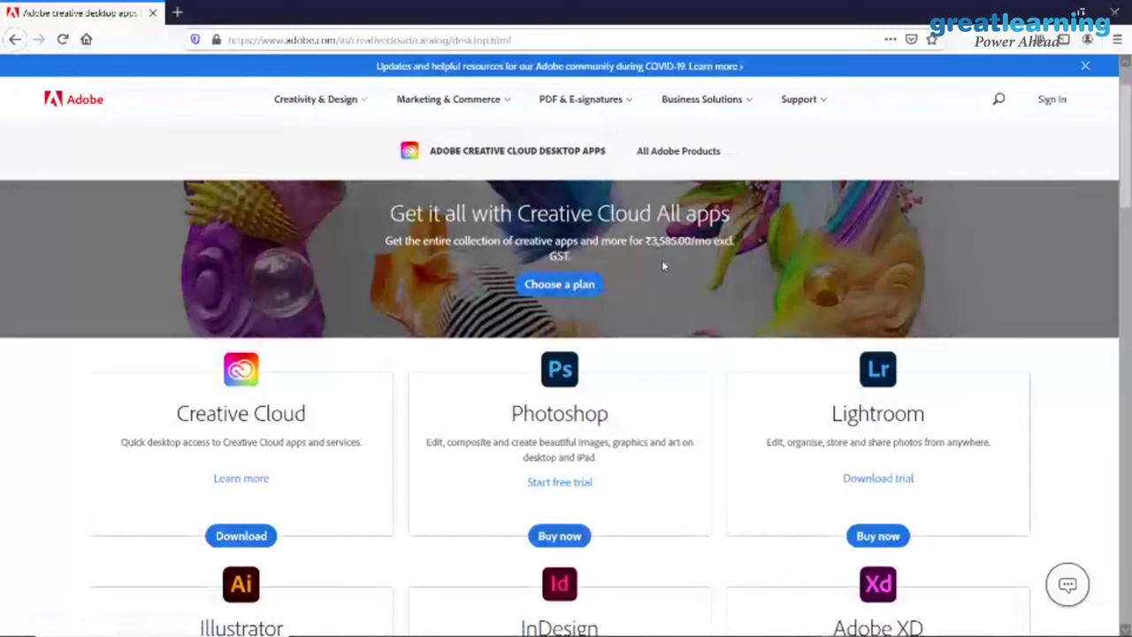
scroll(664, 265, down, 3)
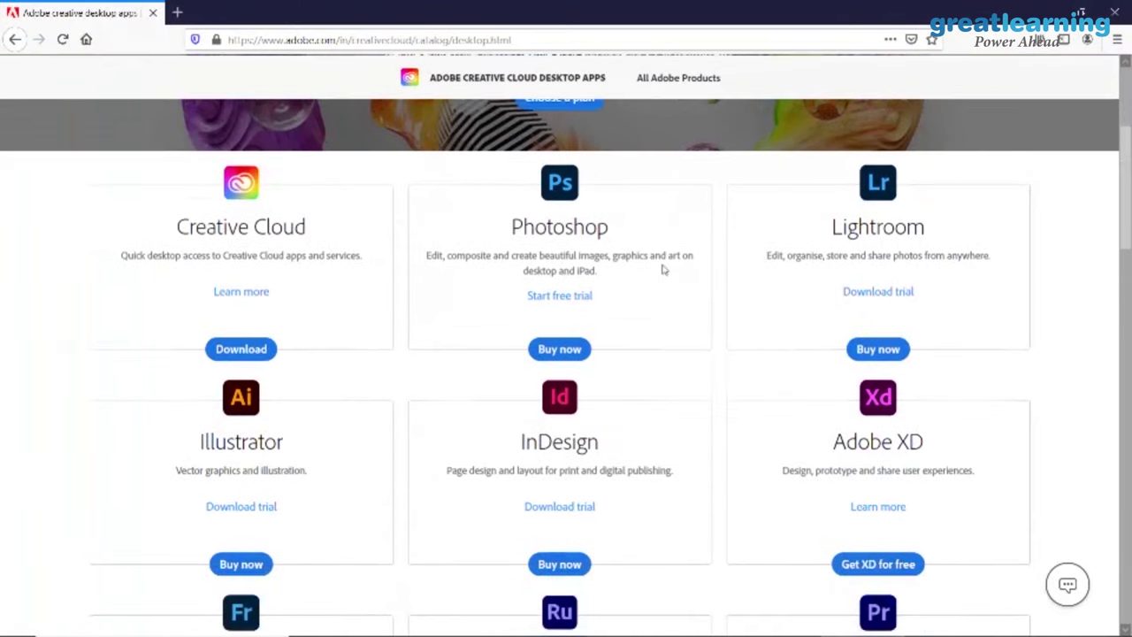
scroll(663, 270, down, 1)
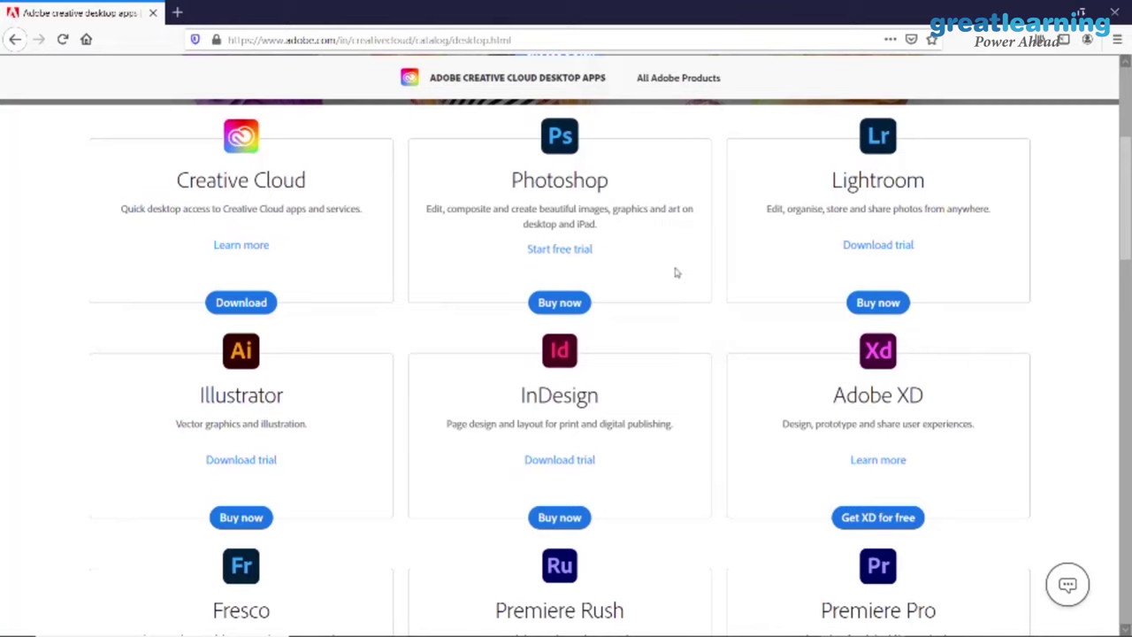
Switch to Photoshop and open the New Document dialog
mouse_move(715, 620)
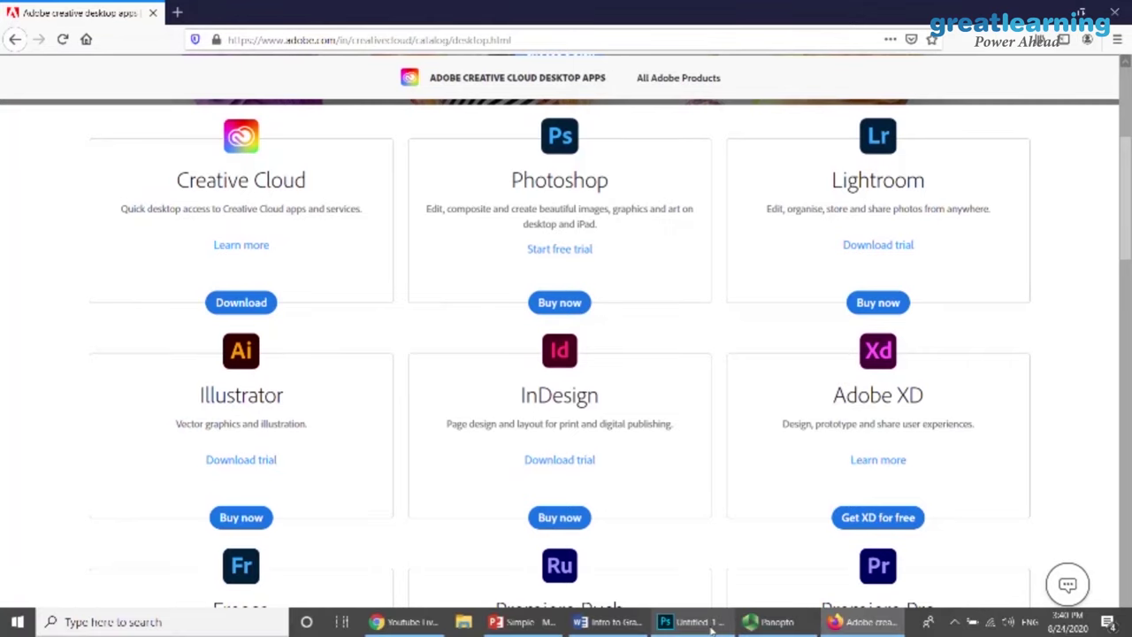
click(699, 622)
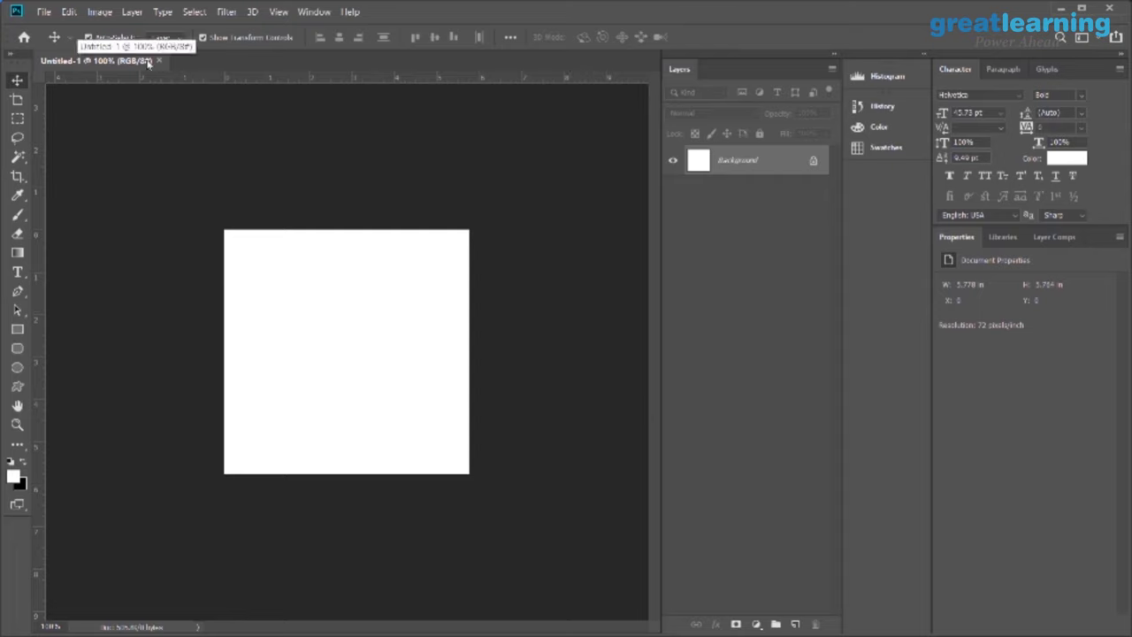
click(44, 13)
click(51, 27)
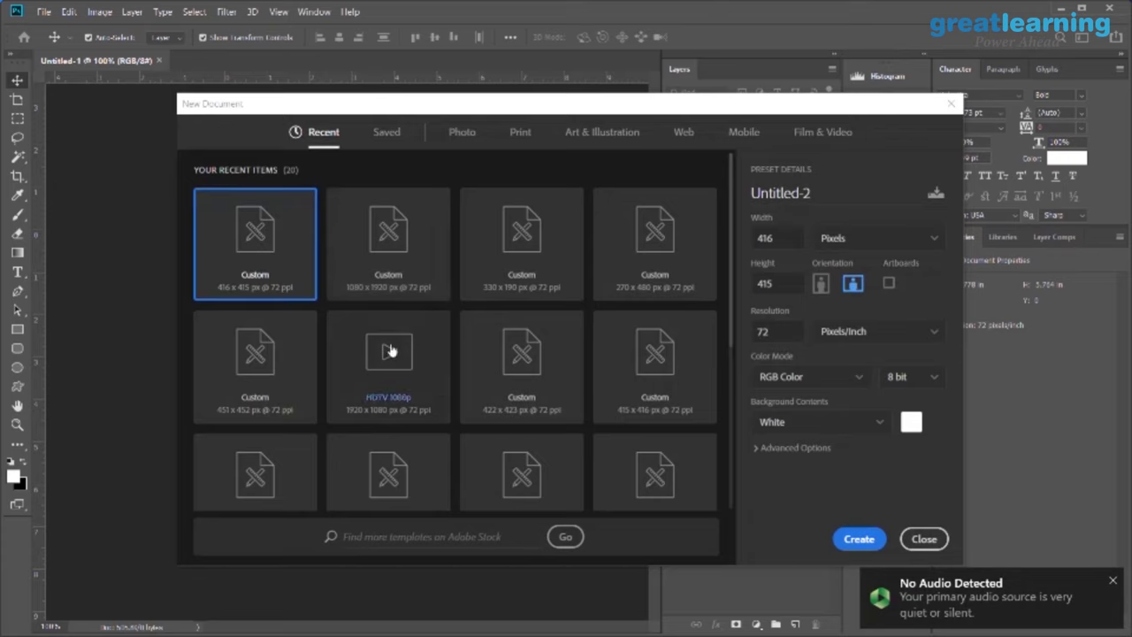
Examine the Photo presets for a new document, including the resolution value and its available units
click(463, 133)
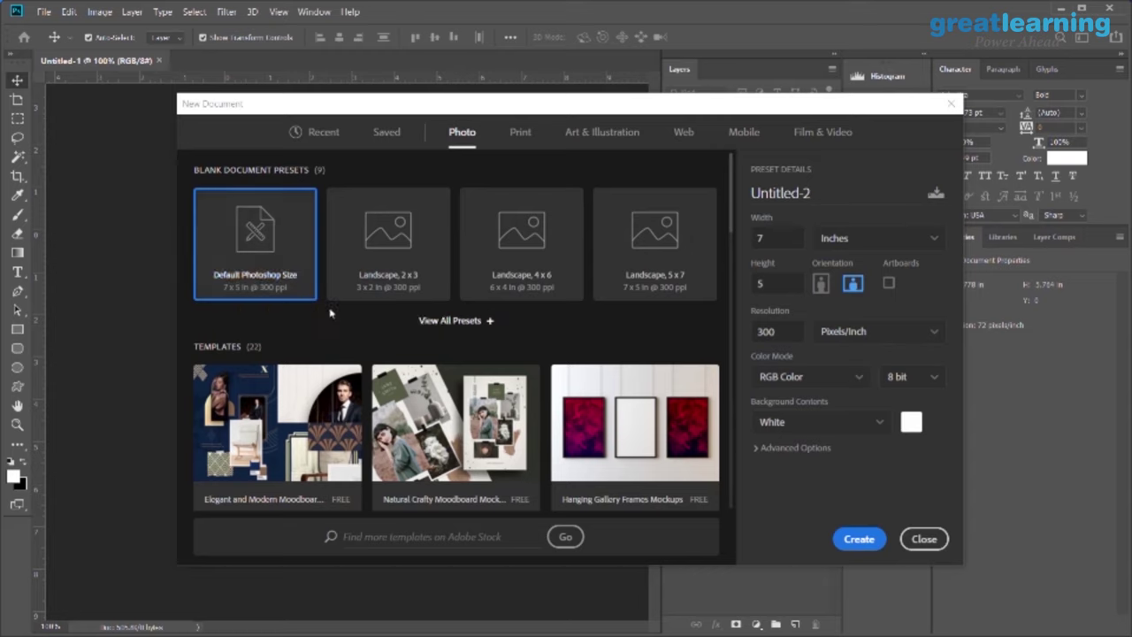
double_click(774, 331)
click(893, 334)
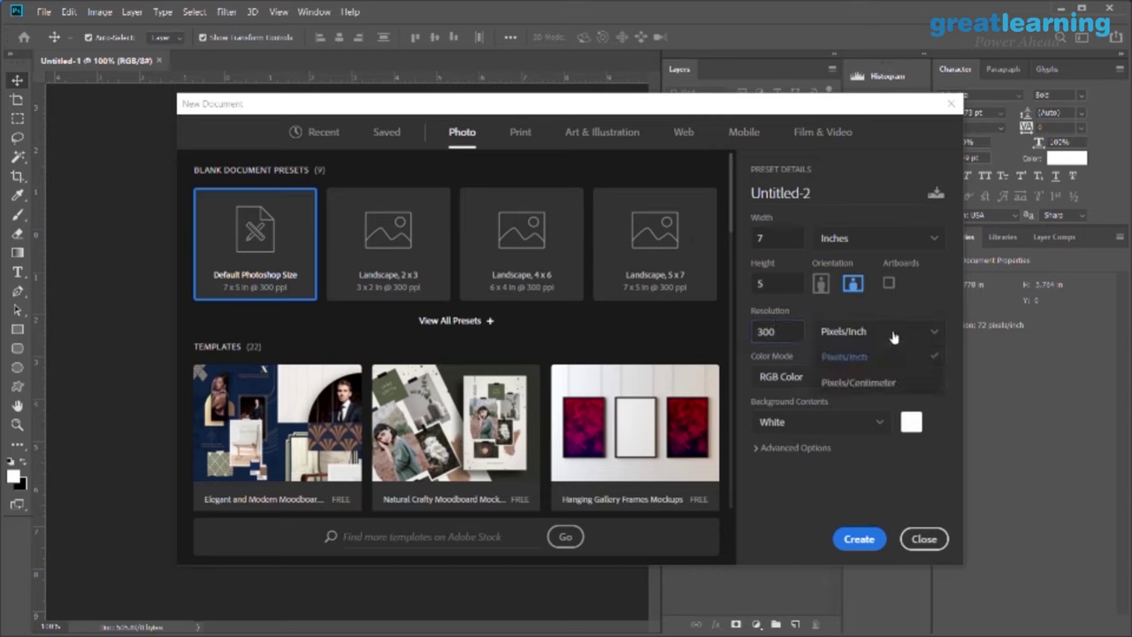
click(894, 336)
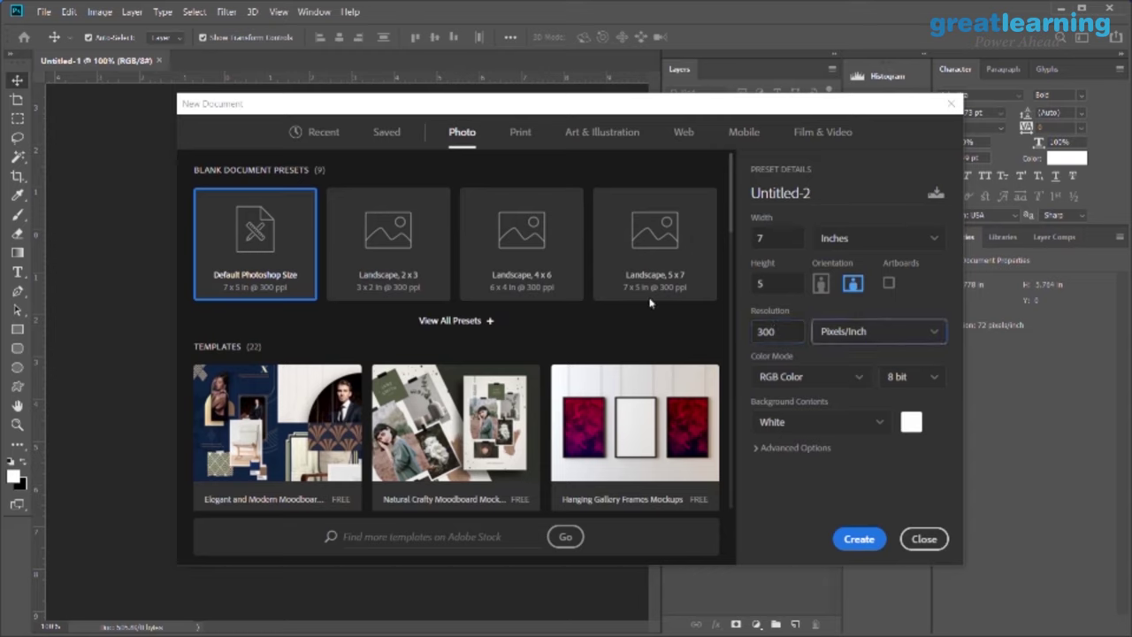
Show all the Print document presets and look through the available paper sizes
click(528, 140)
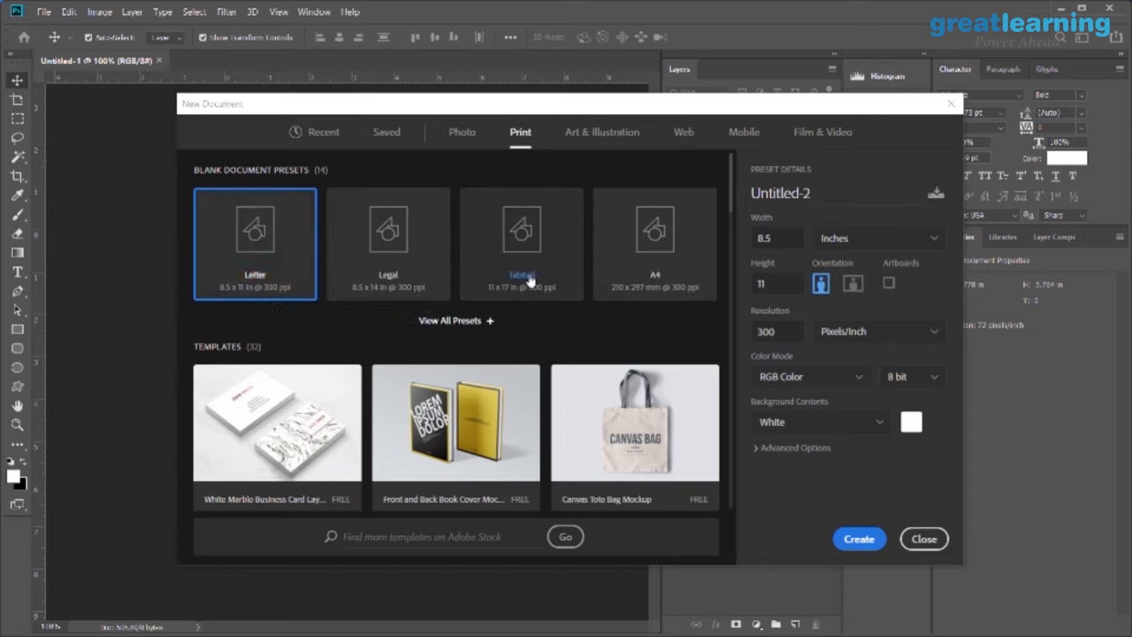
click(487, 321)
scroll(412, 369, down, 5)
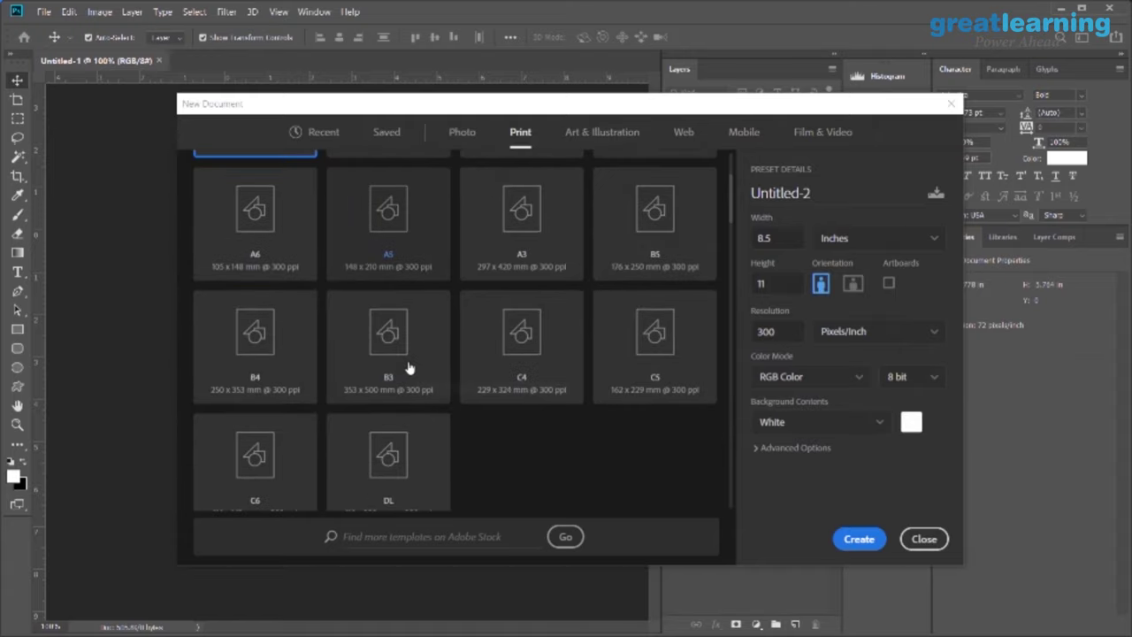
scroll(410, 367, up, 2)
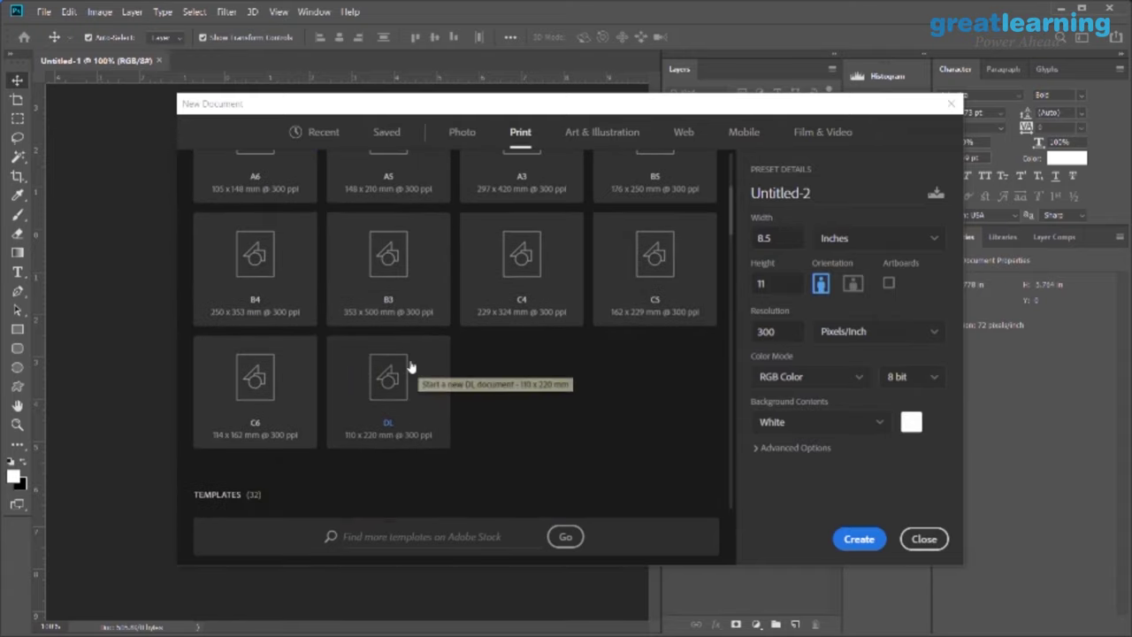
Show all the Art & Illustration document presets and look through their sizes and the free templates below them
scroll(504, 321, up, 4)
scroll(501, 327, up, 1)
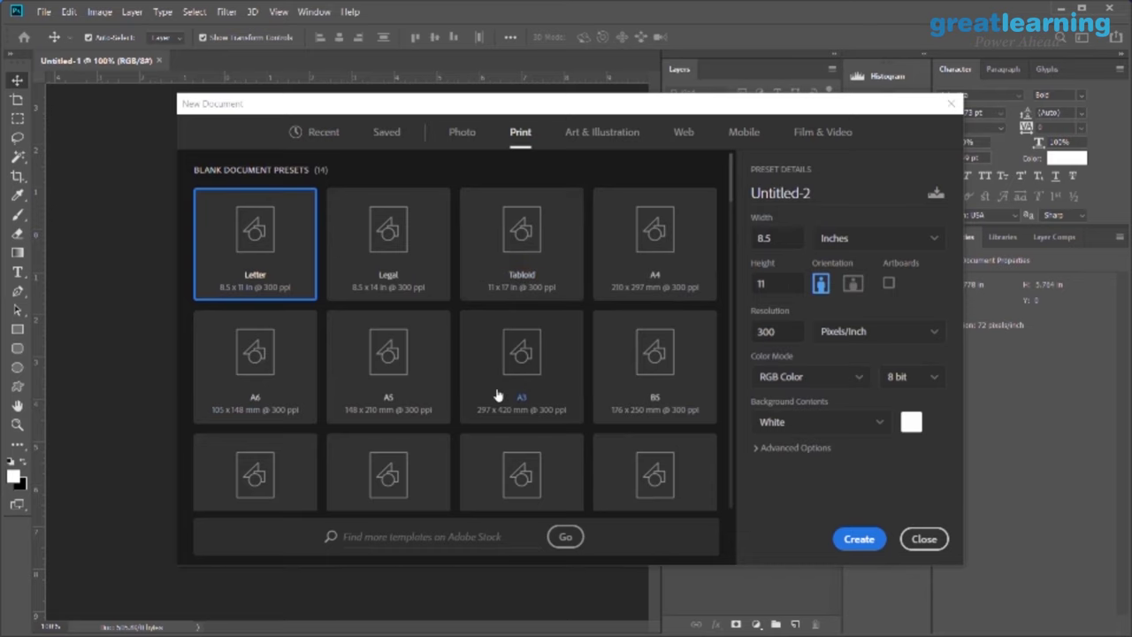
click(597, 133)
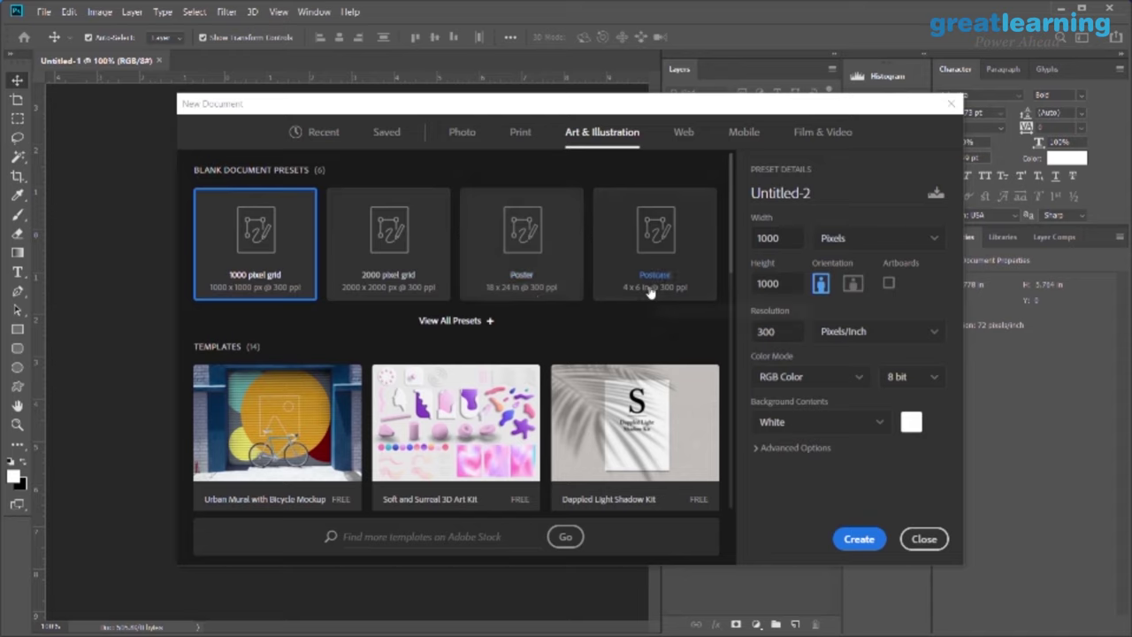
click(482, 324)
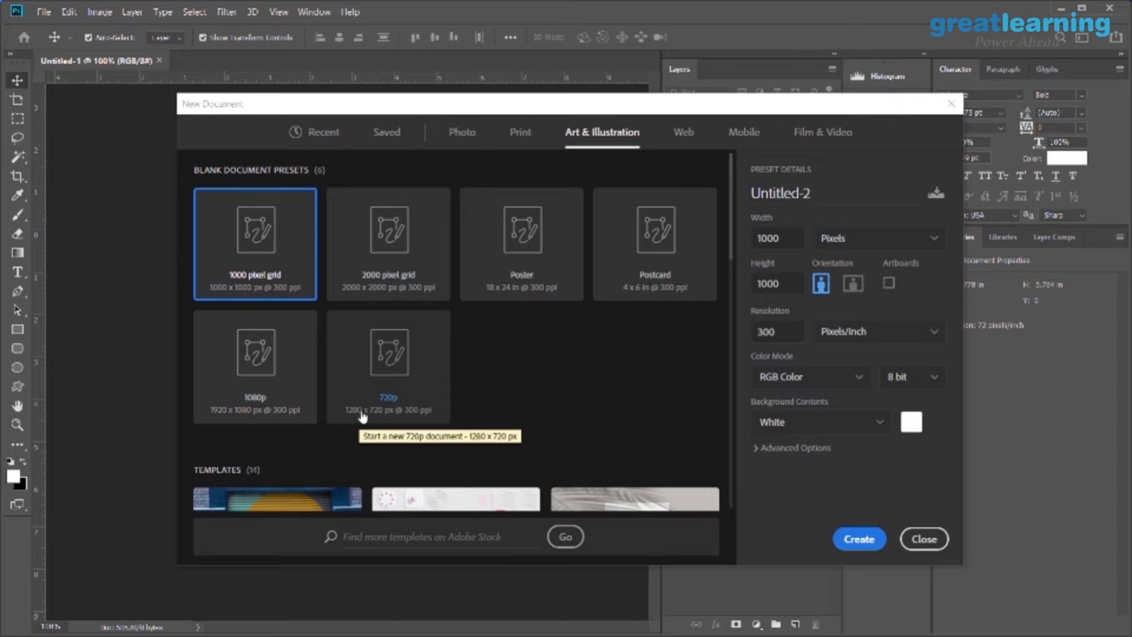
scroll(491, 358, down, 3)
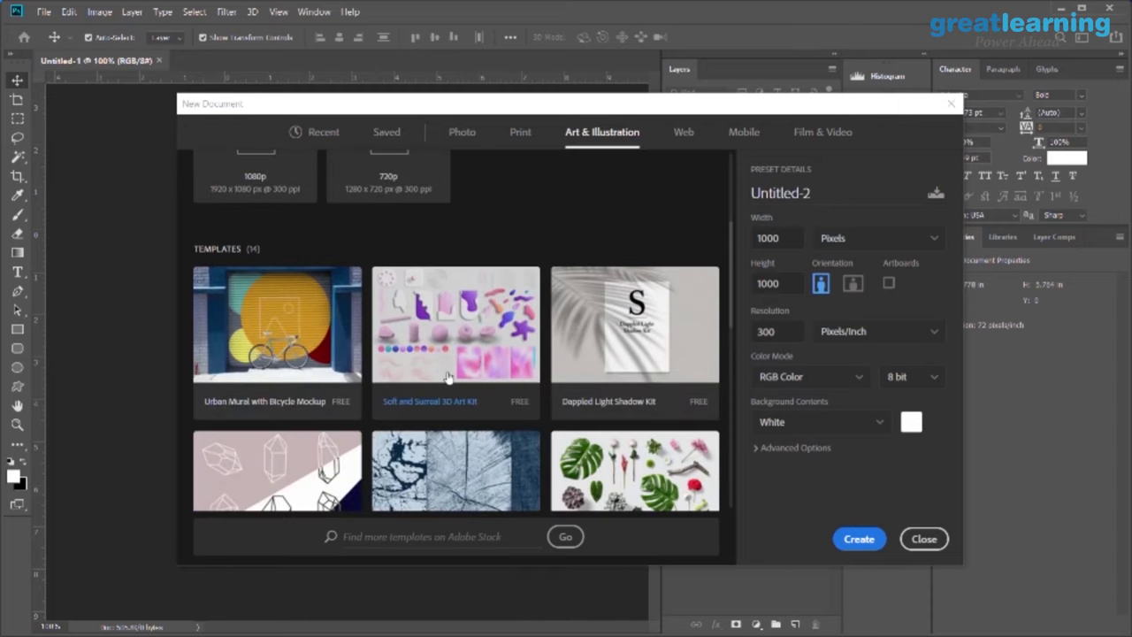
scroll(446, 381, down, 6)
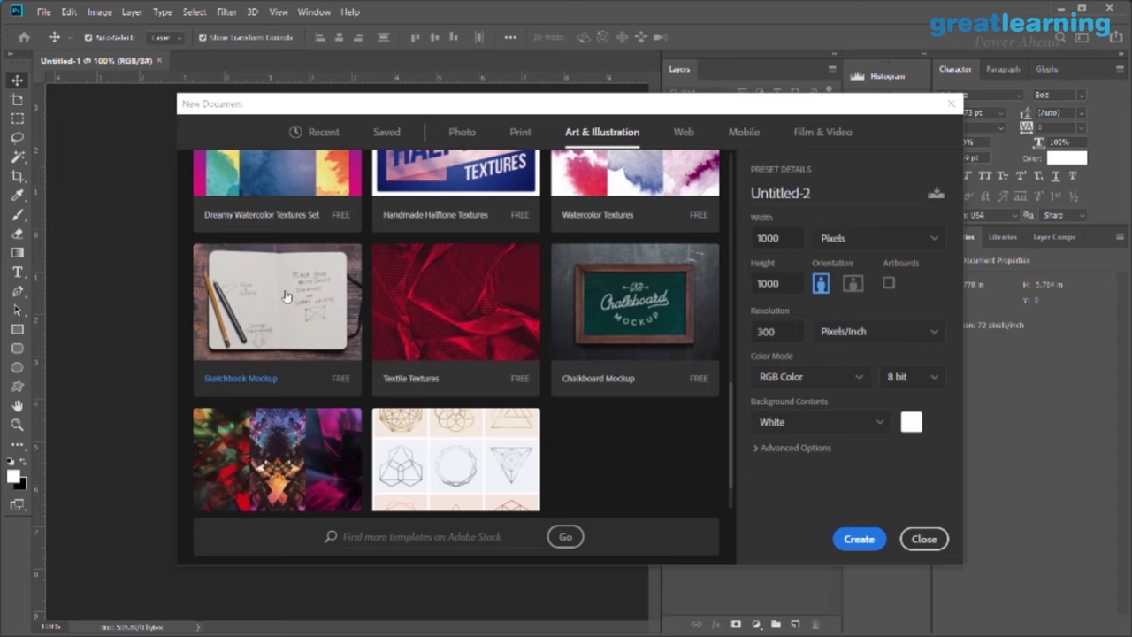
scroll(310, 323, down, 1)
scroll(496, 456, up, 3)
scroll(496, 456, up, 5)
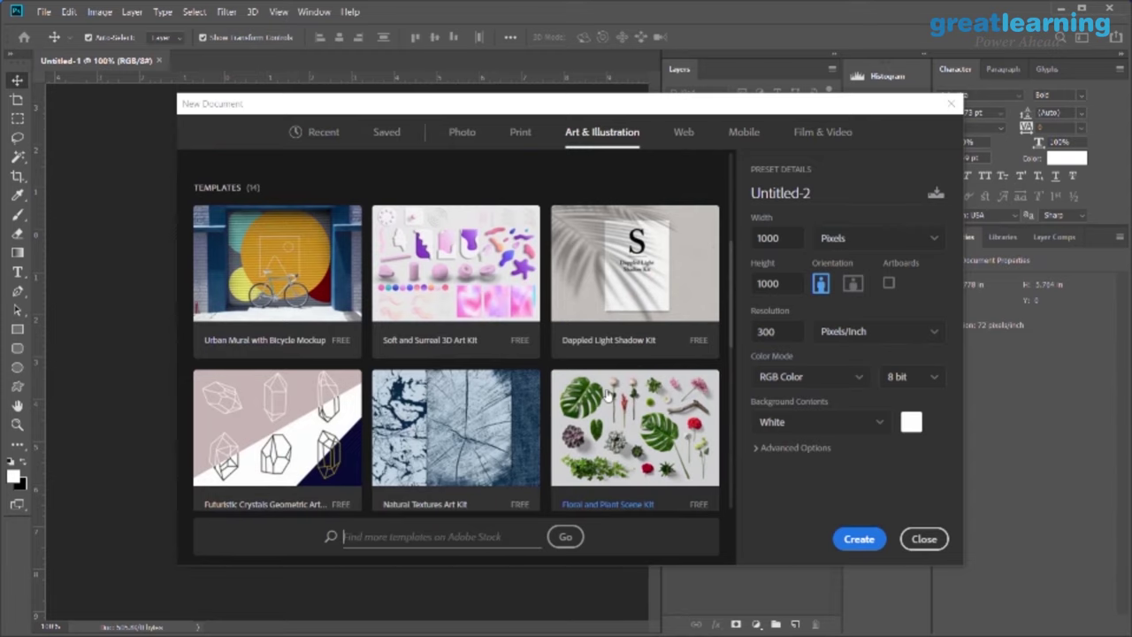
scroll(609, 394, up, 3)
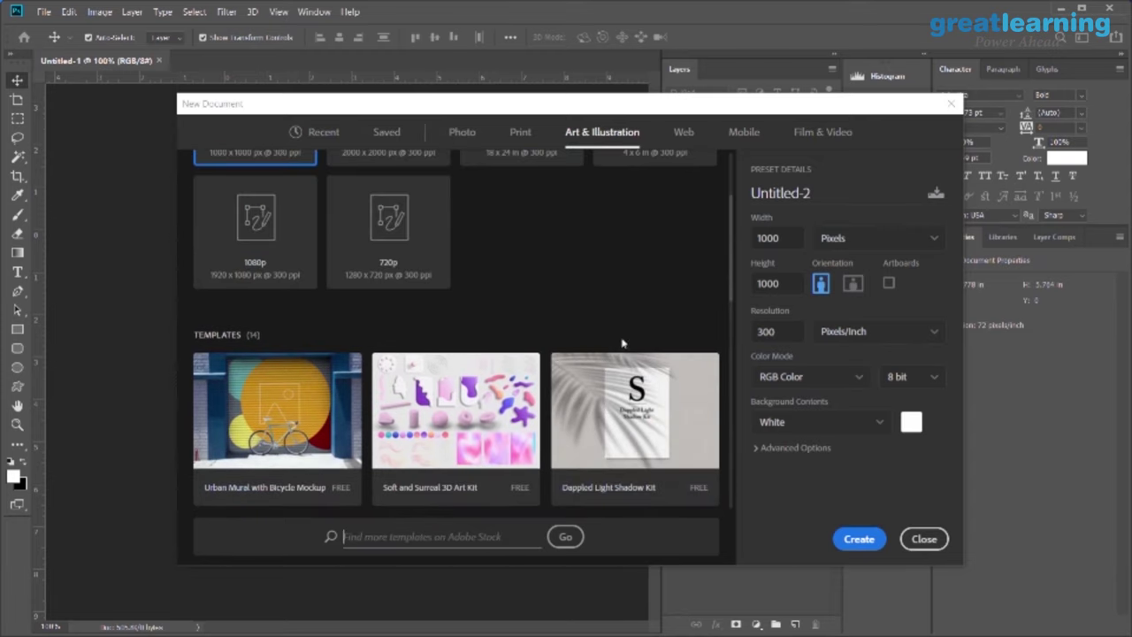
scroll(622, 344, up, 3)
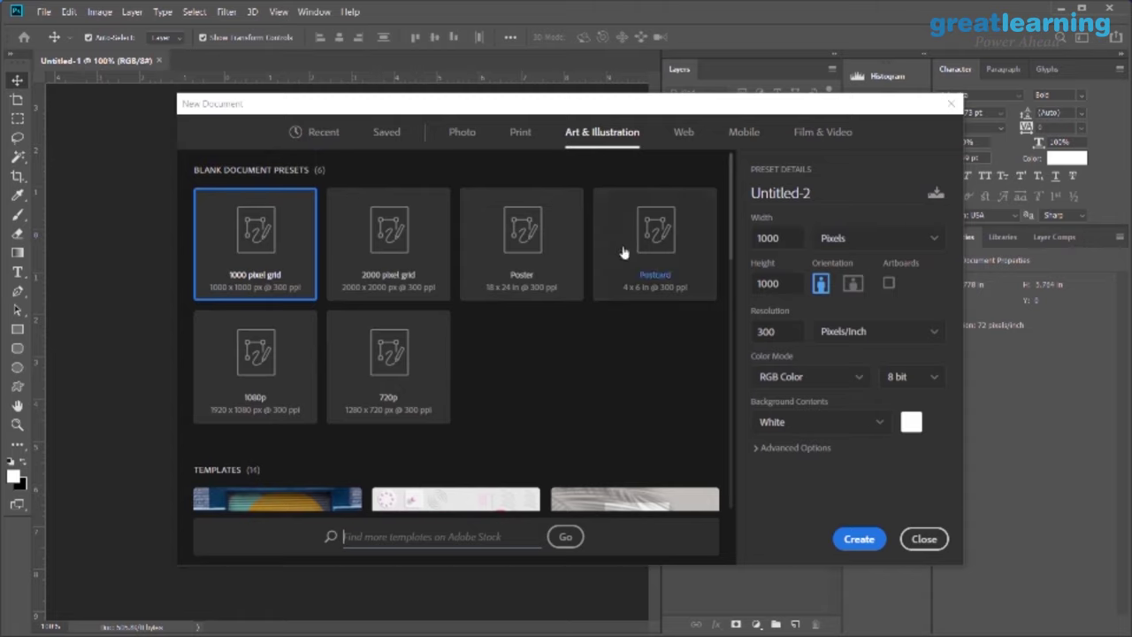
Show all the Web document presets and look through the available screen sizes
click(686, 134)
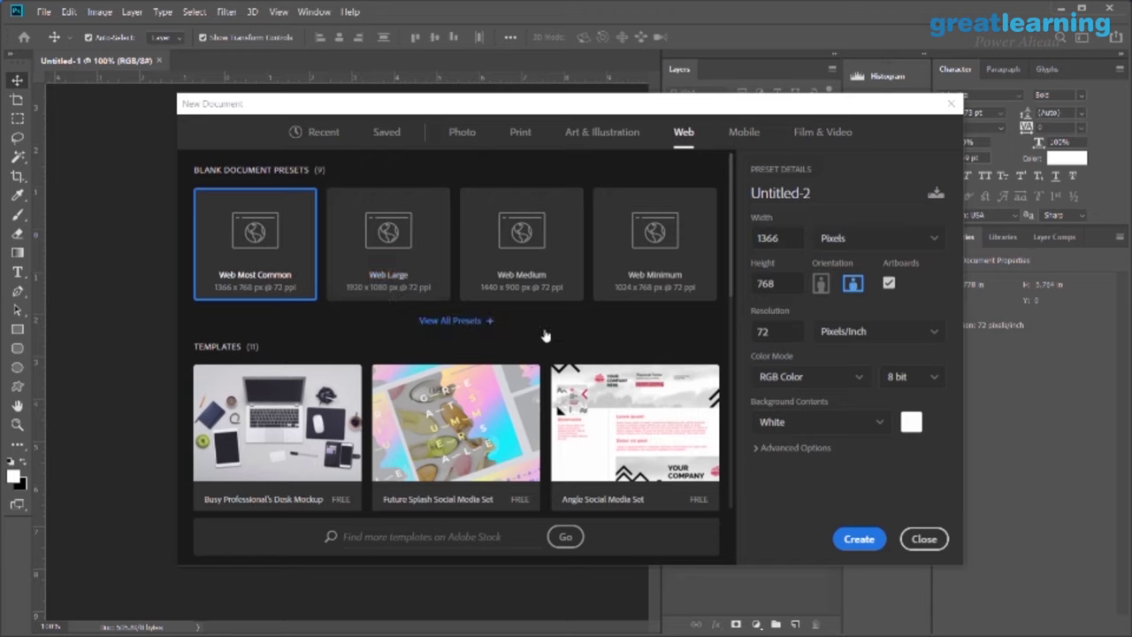
click(479, 324)
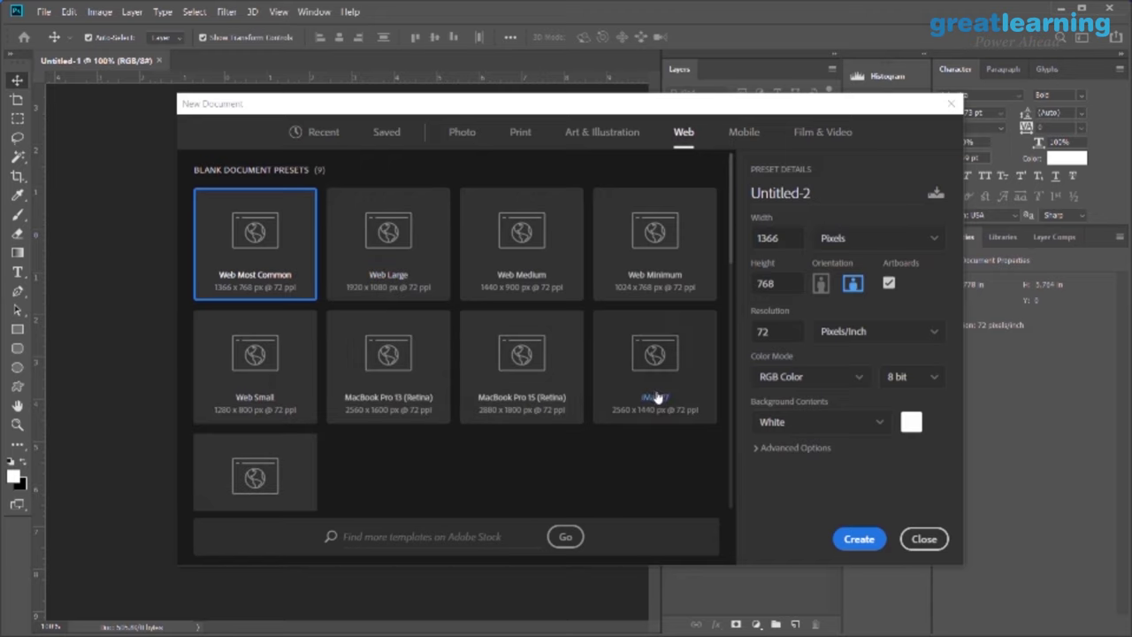
scroll(448, 458, down, 2)
Show all the Mobile document presets and look through the phone, tablet, watch and app icon sizes
click(737, 135)
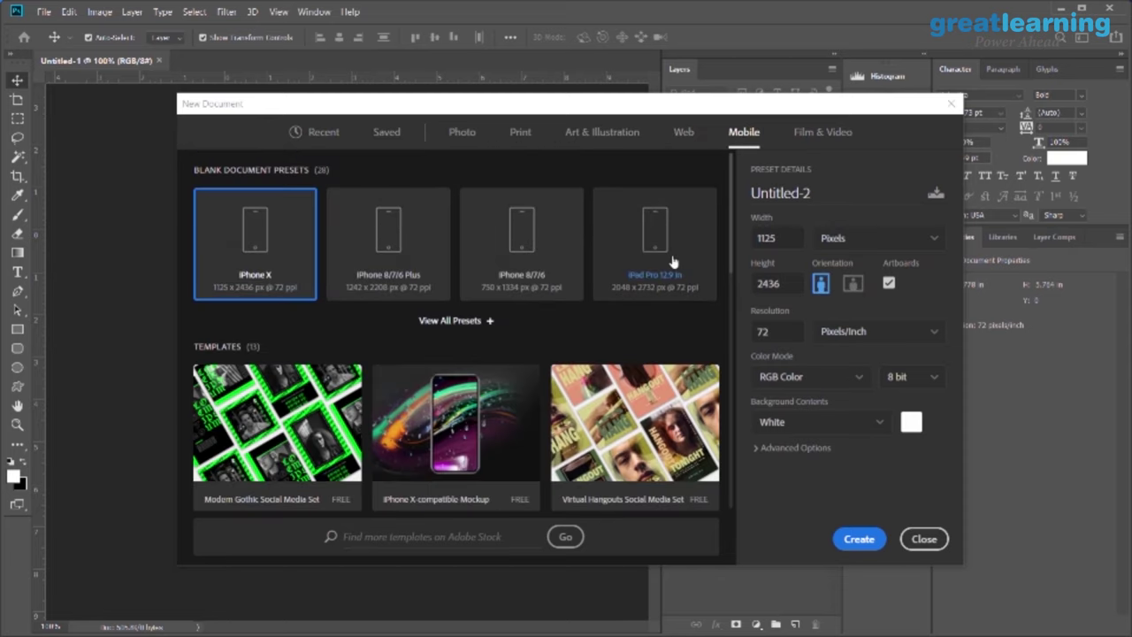
click(483, 320)
scroll(504, 292, down, 1)
scroll(516, 280, down, 5)
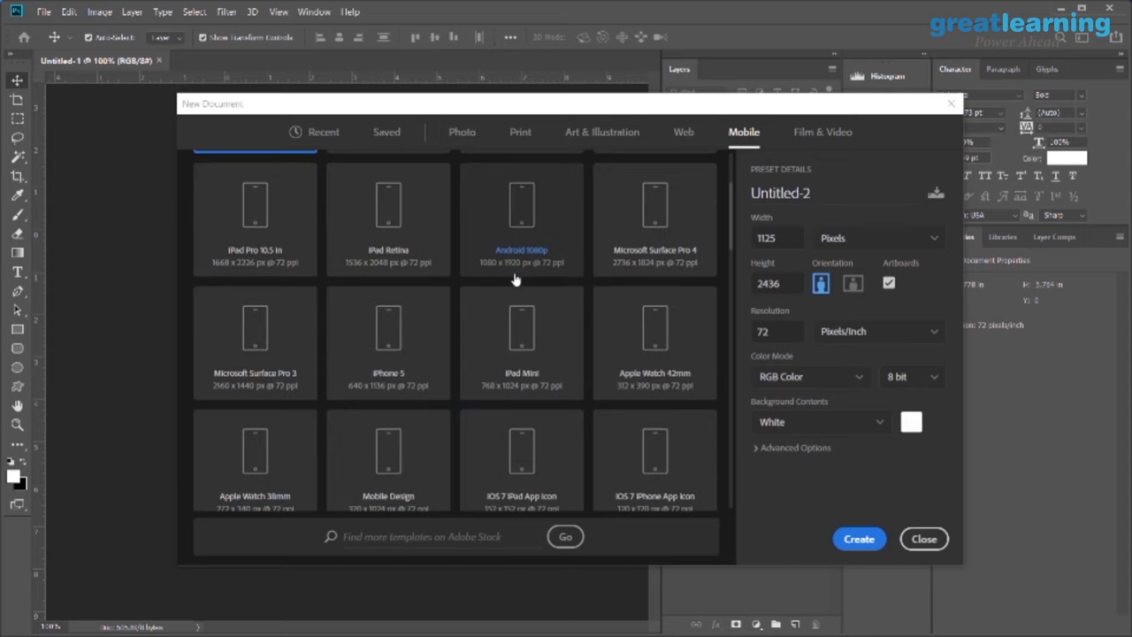
scroll(517, 276, down, 1)
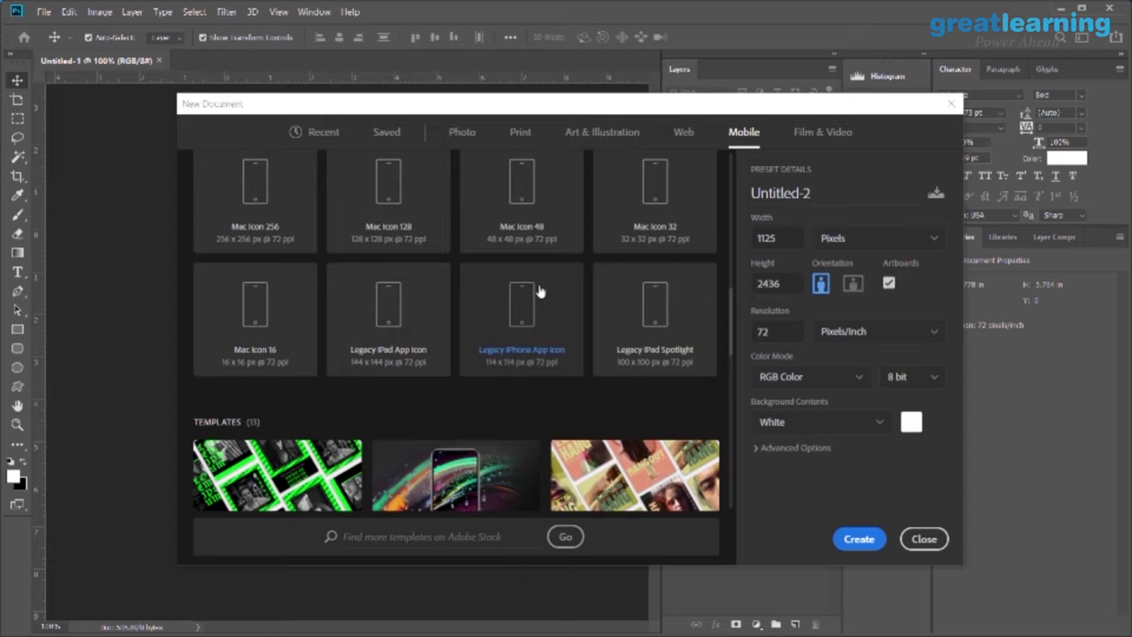
scroll(538, 291, up, 6)
scroll(539, 290, up, 1)
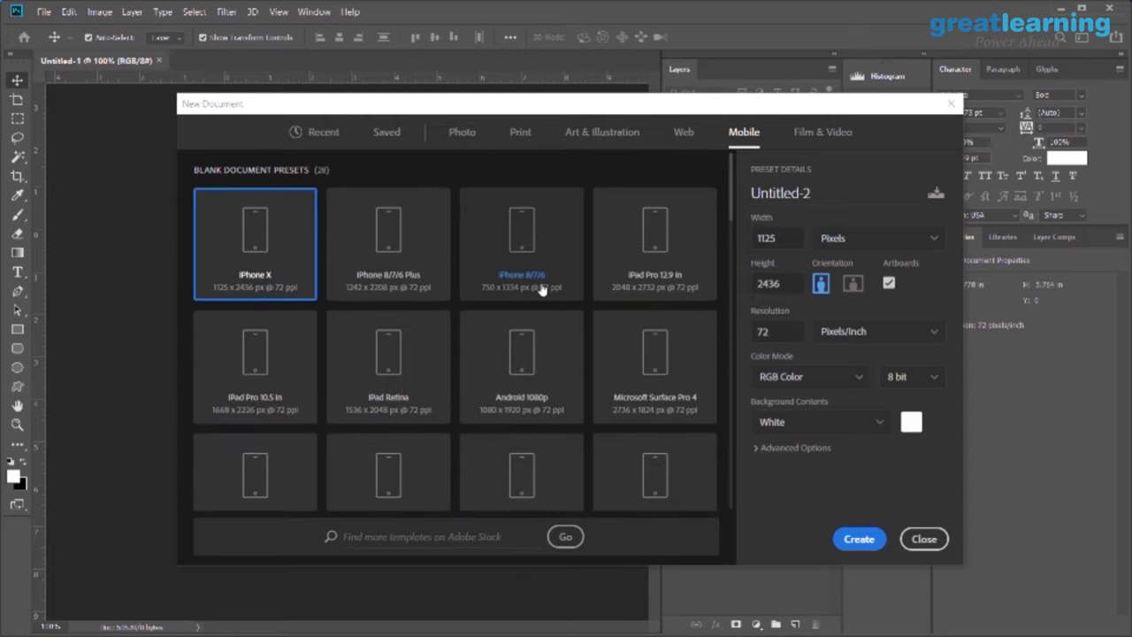
Choose the Film & Video category with its HDTV 1080p preset, show all its presets and check the resolution field
click(800, 131)
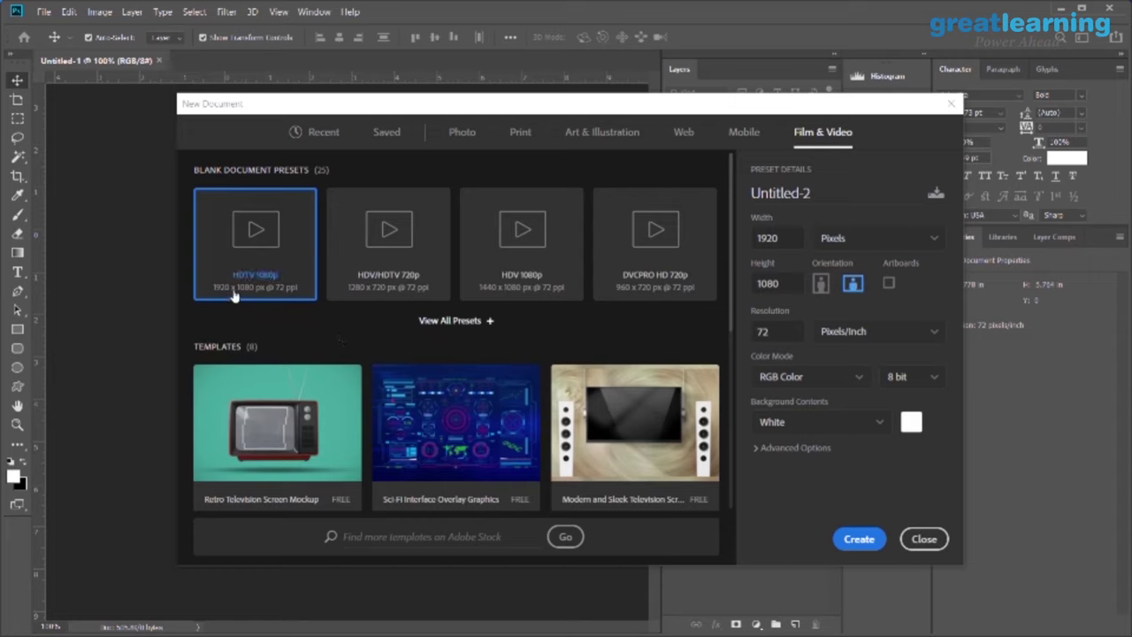
click(451, 321)
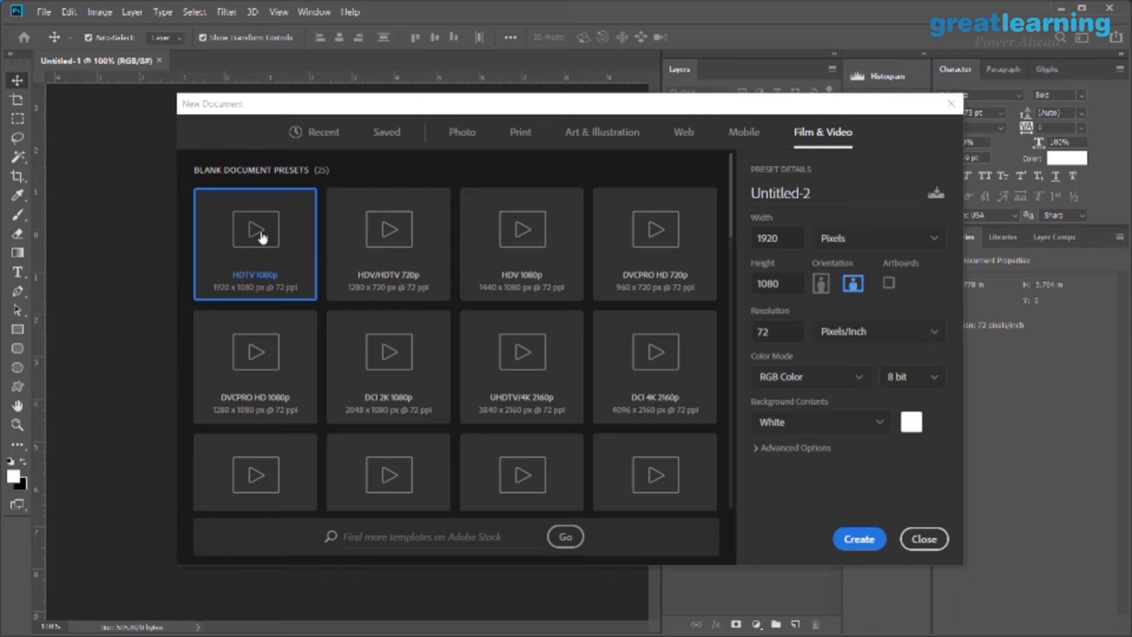
click(799, 331)
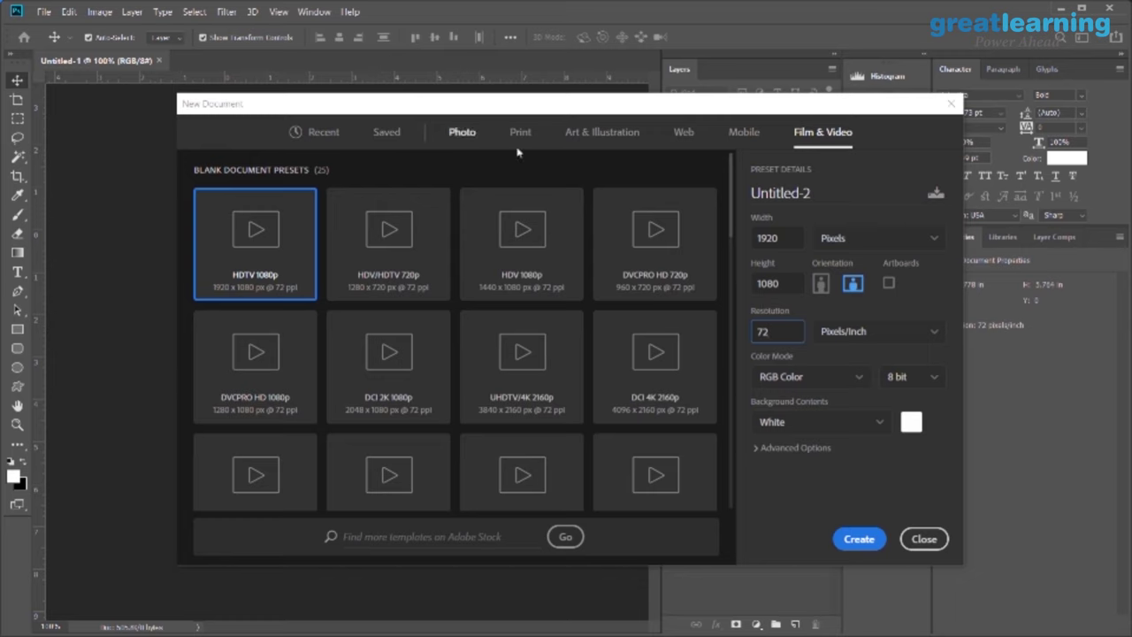
Examine the preset's color mode, background contents, advanced and orientation options, ending with the landscape orientation and the advanced options collapsed
click(836, 379)
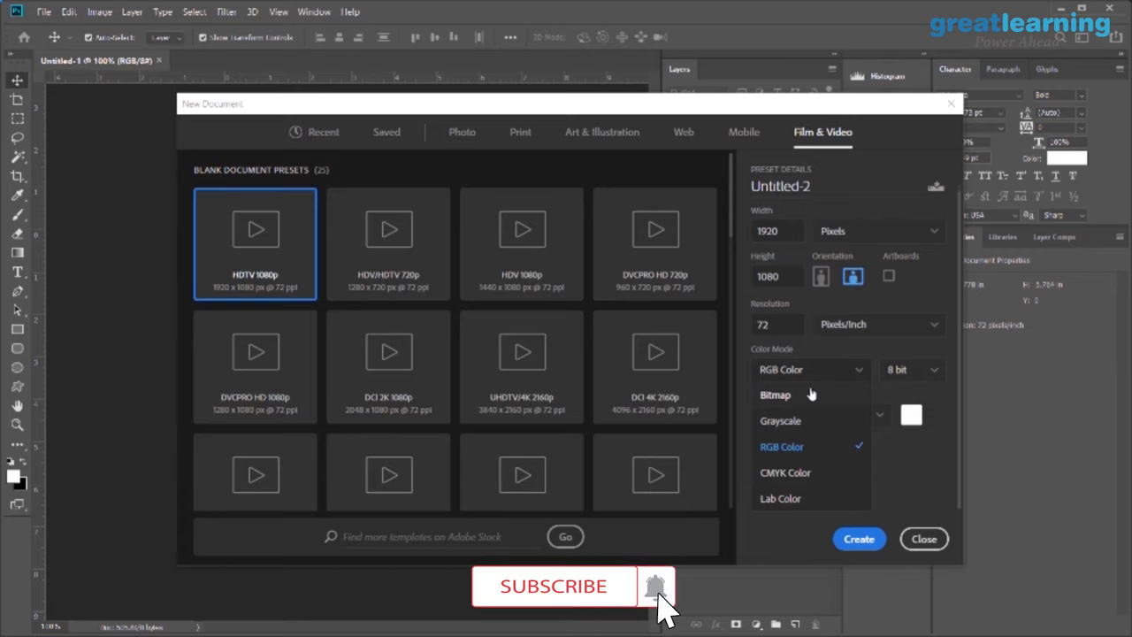
click(910, 466)
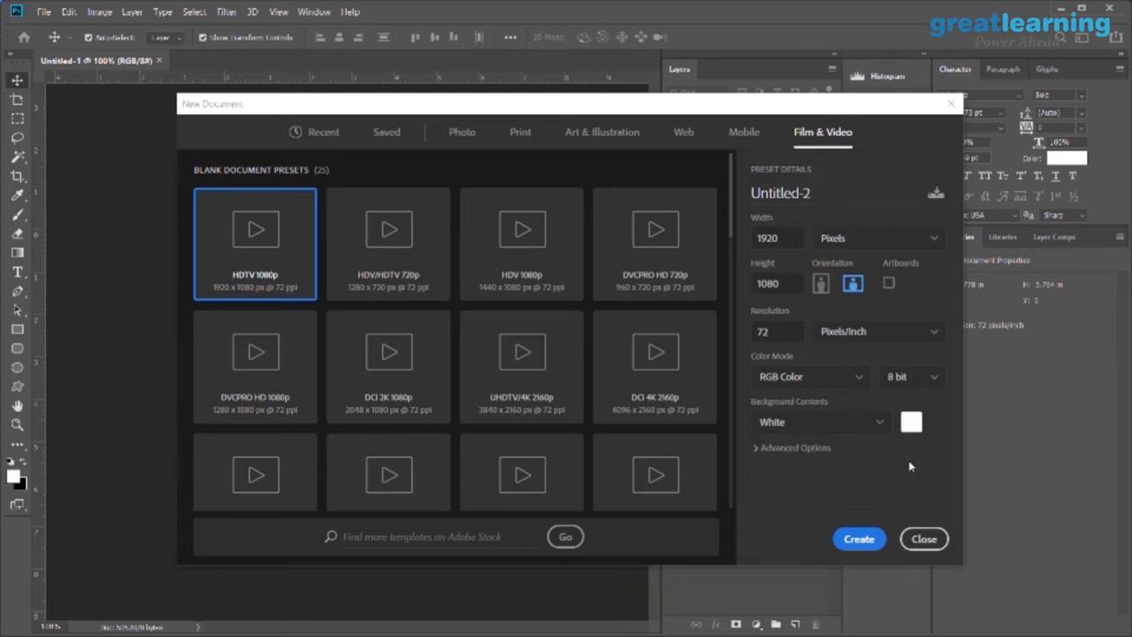
click(842, 426)
click(784, 451)
click(757, 449)
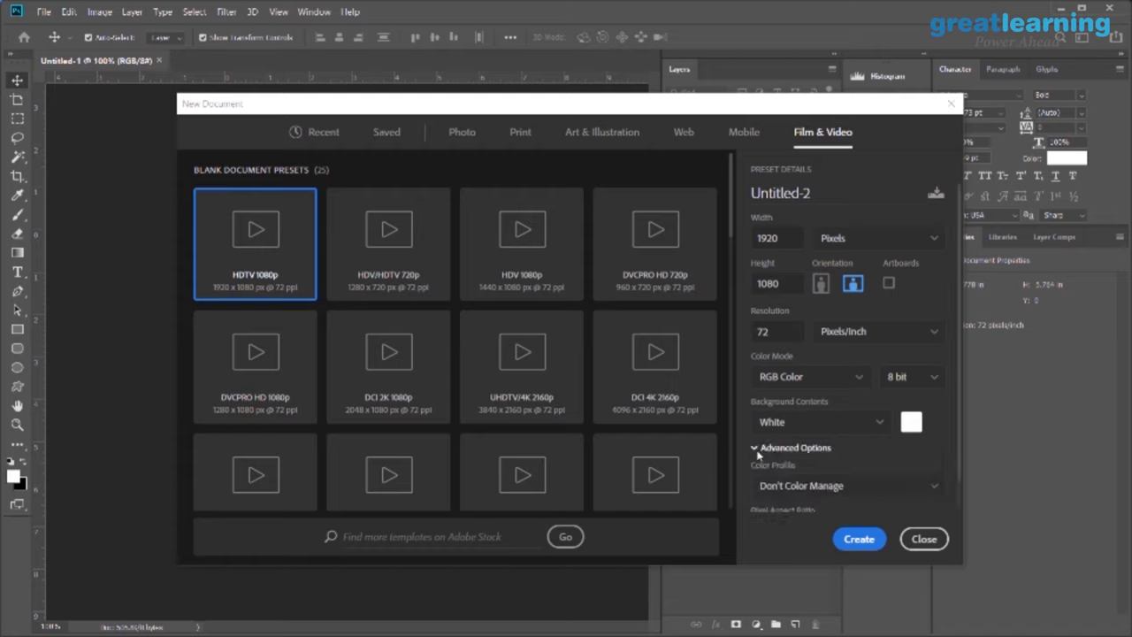
scroll(819, 478, down, 1)
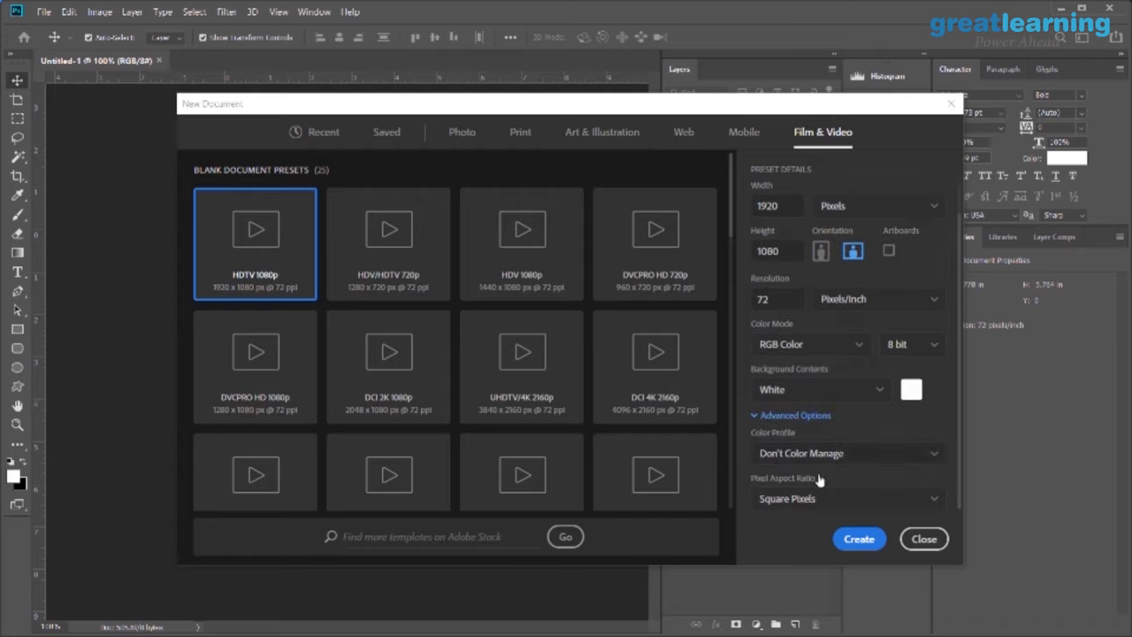
click(756, 416)
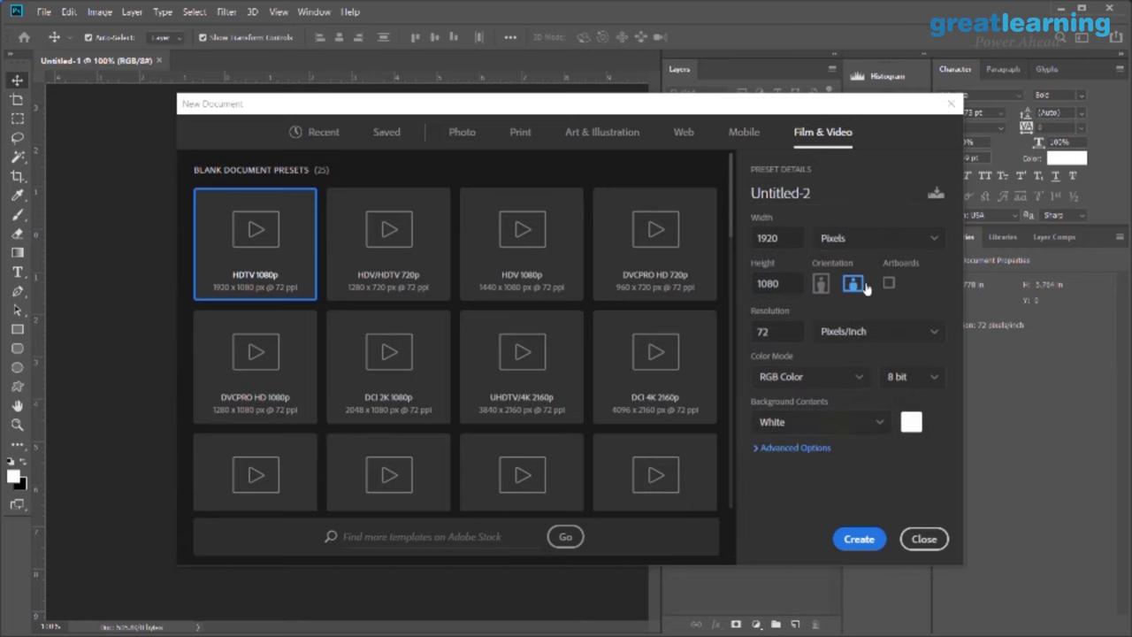
click(821, 283)
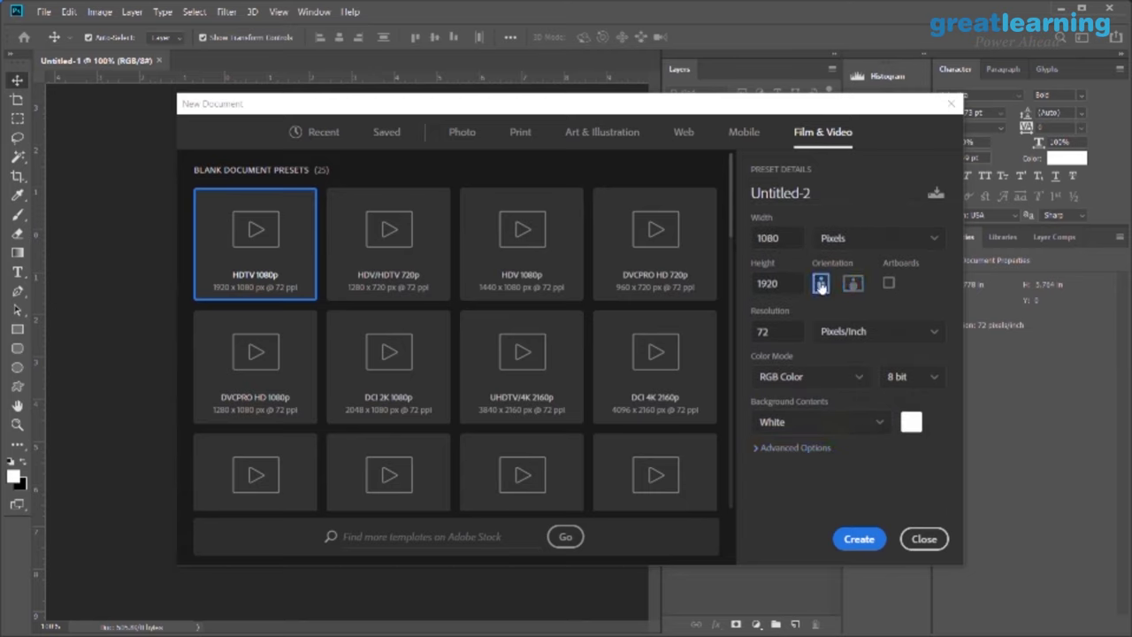
click(852, 283)
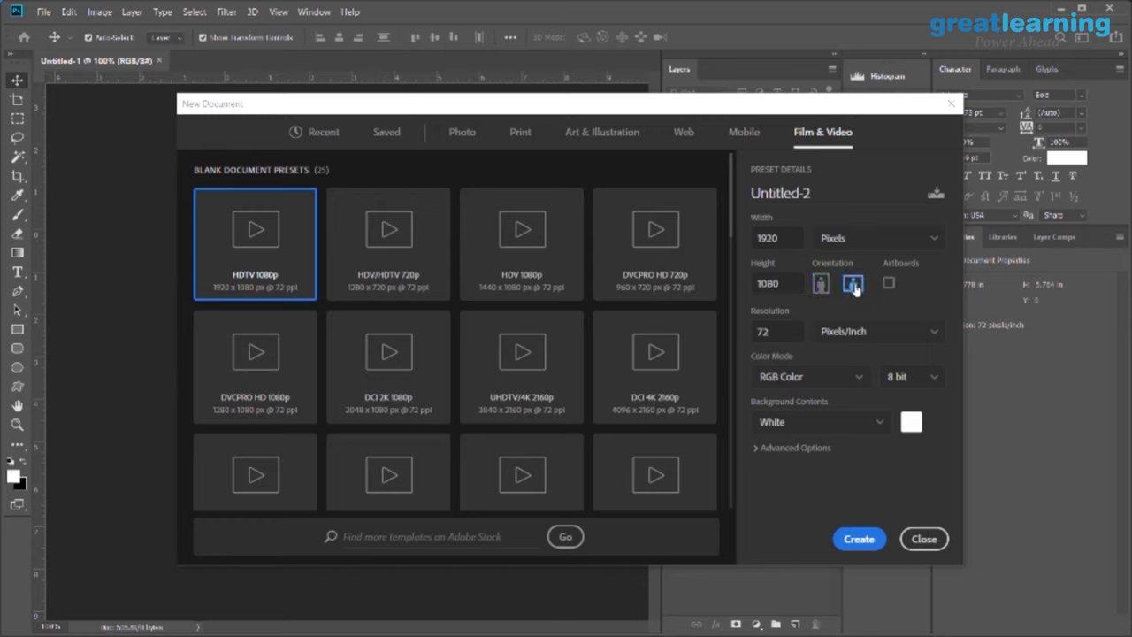
Name the new document Test and create it from the HDTV 1080p preset
drag(812, 192, 763, 193)
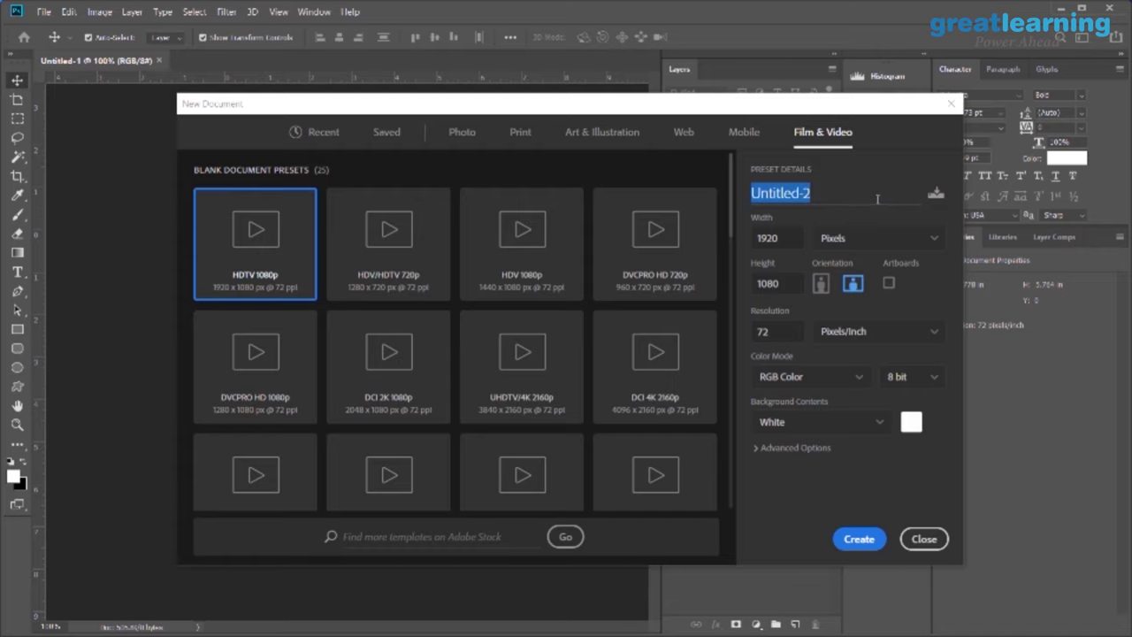
key(BackSpace)
text(T)
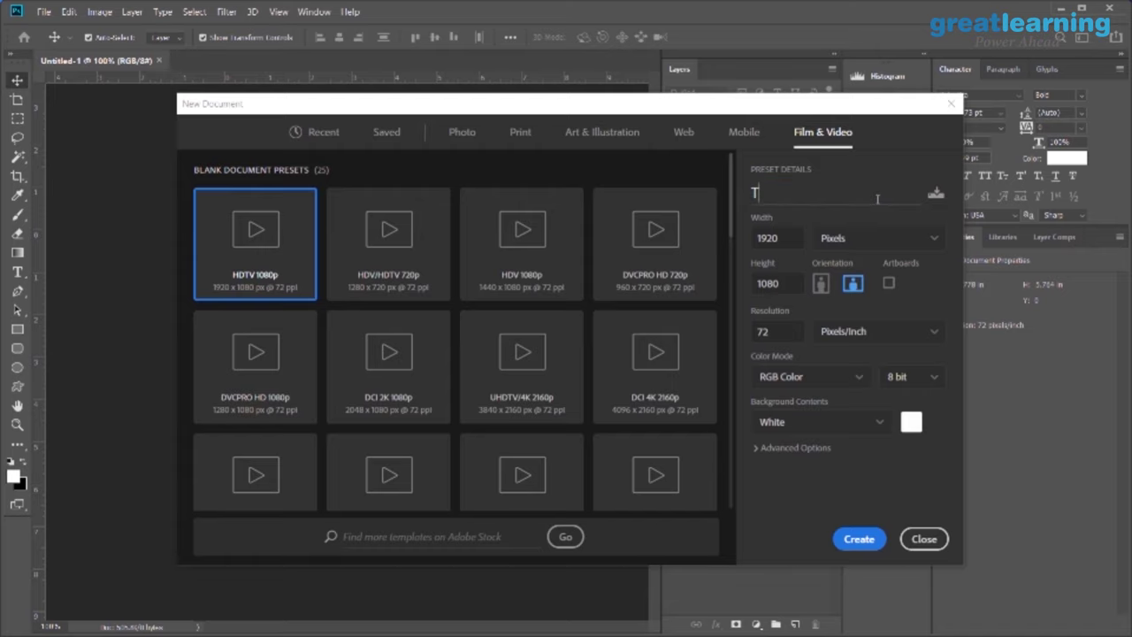
text(est)
click(858, 539)
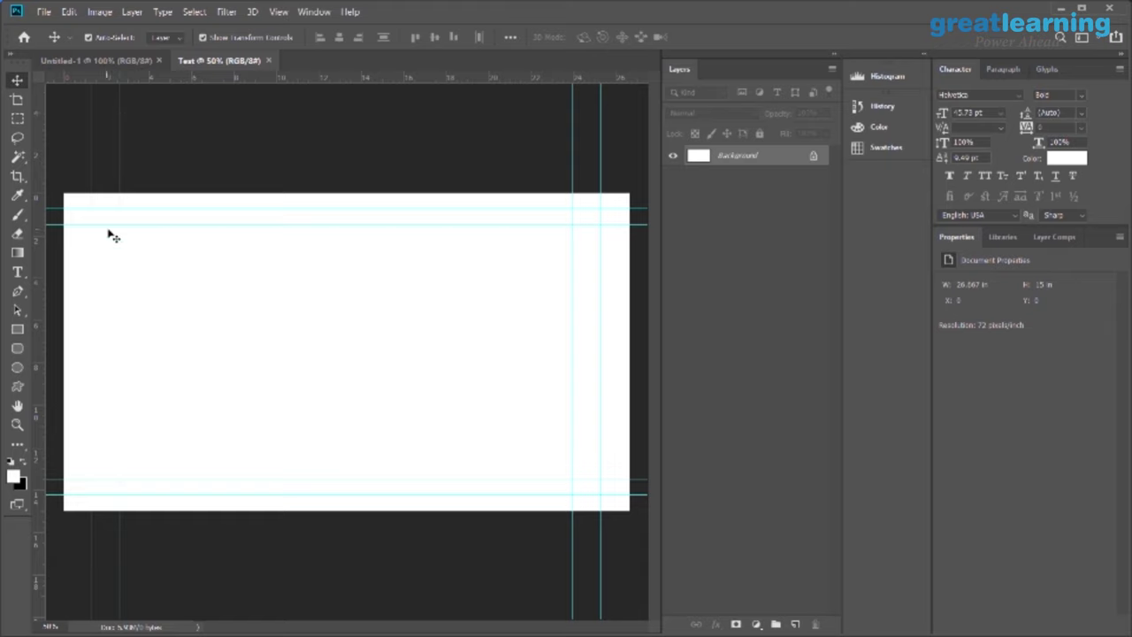
Place a vertical and a horizontal guide through the canvas center, and widen the document area by collapsing the panel column beside Layers to icons
drag(35, 151, 348, 171)
drag(396, 79, 372, 352)
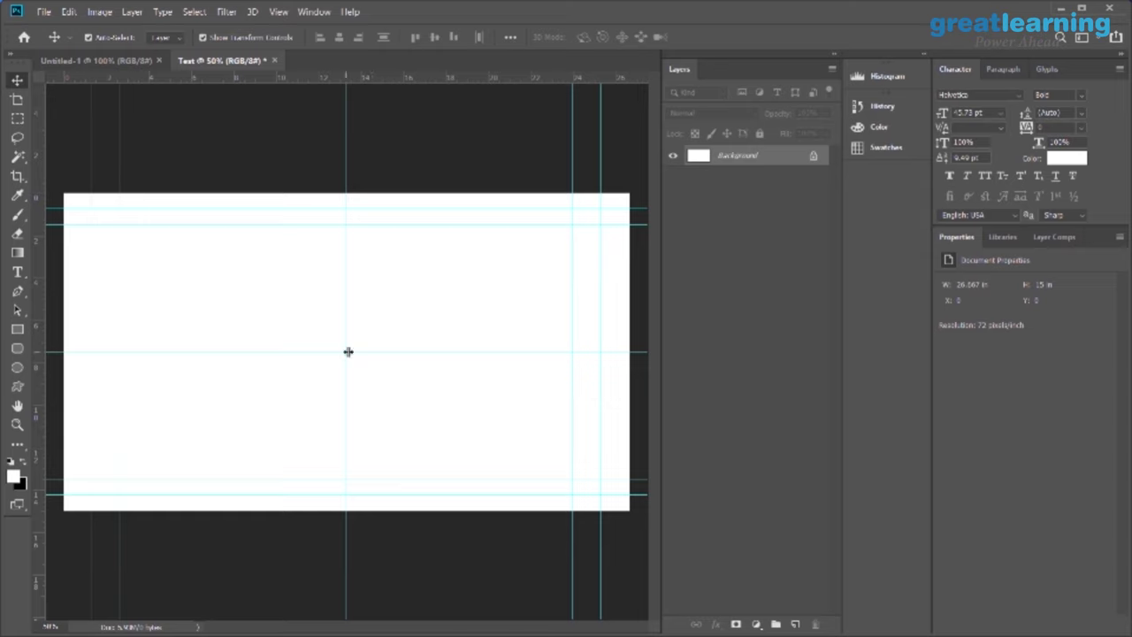
mouse_move(277, 78)
mouse_down()
mouse_move(282, 150)
mouse_move(280, 82)
mouse_up()
mouse_move(40, 183)
mouse_down()
mouse_move(291, 196)
mouse_move(47, 199)
mouse_up()
drag(662, 117, 902, 122)
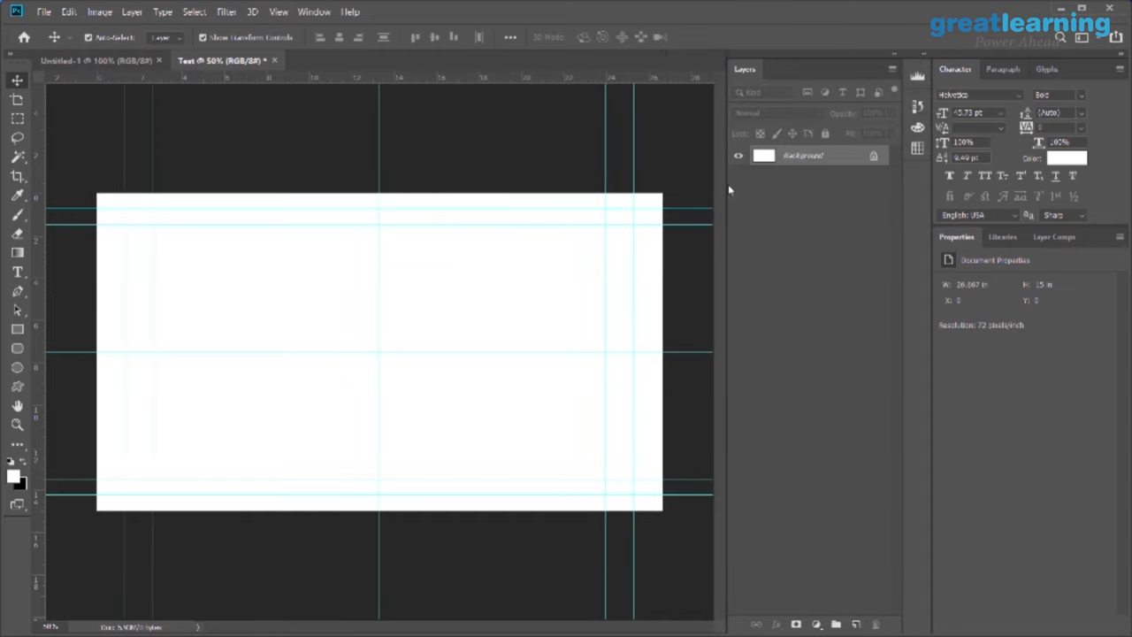
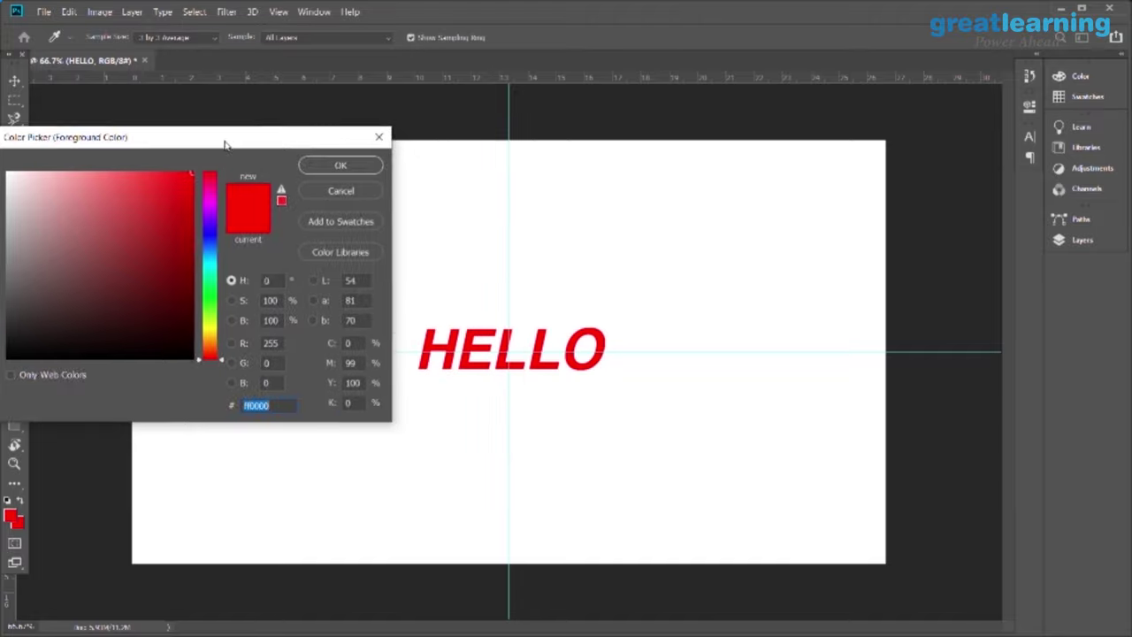
Close the foreground Color Picker, load the Adobe Color color wheel page in the browser and return to Photoshop
click(987, 178)
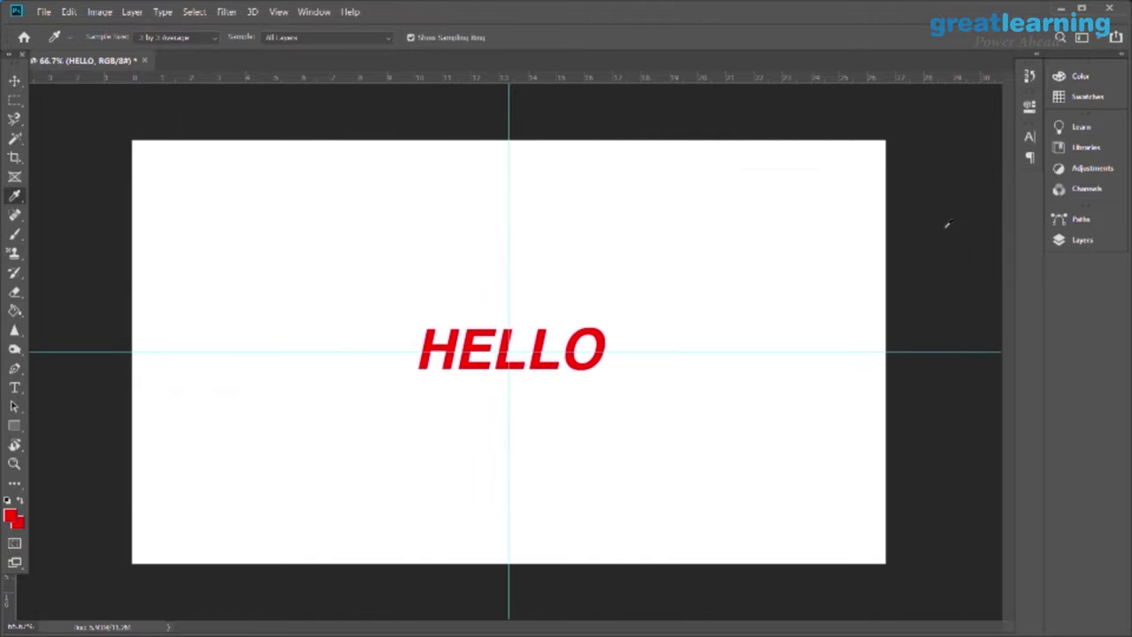
key(alt+Tab)
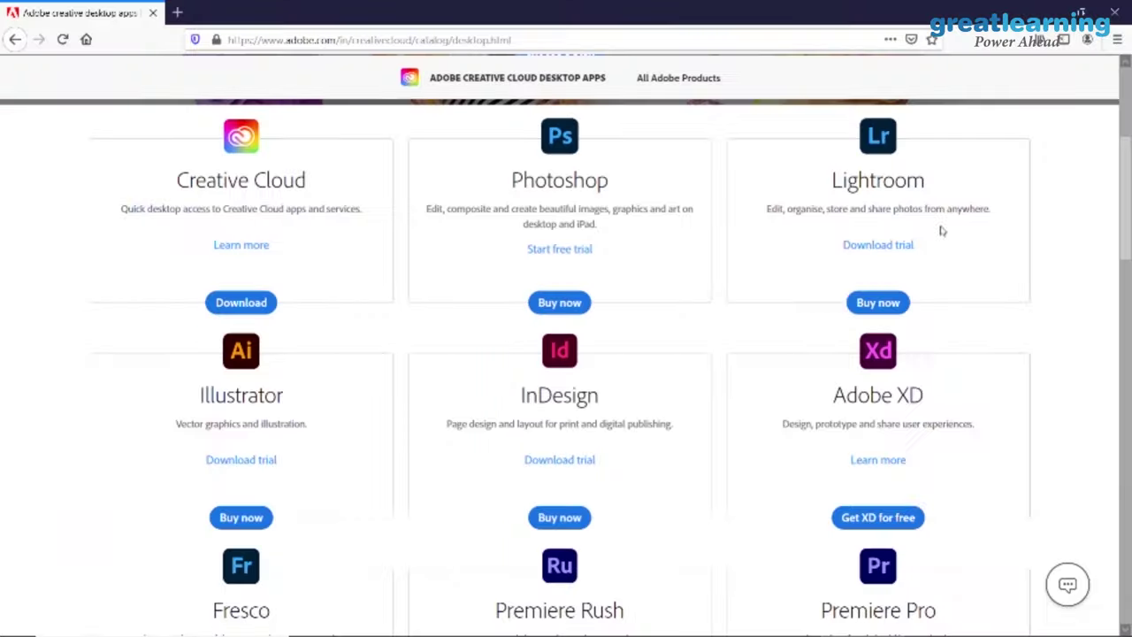
click(328, 40)
text(col)
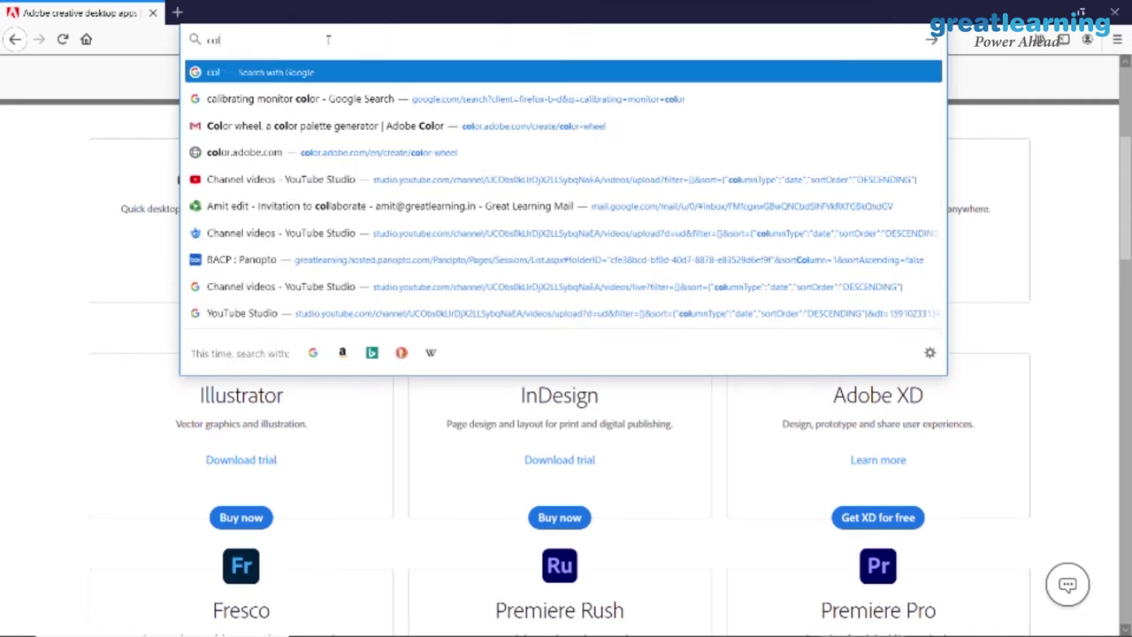
key(Return)
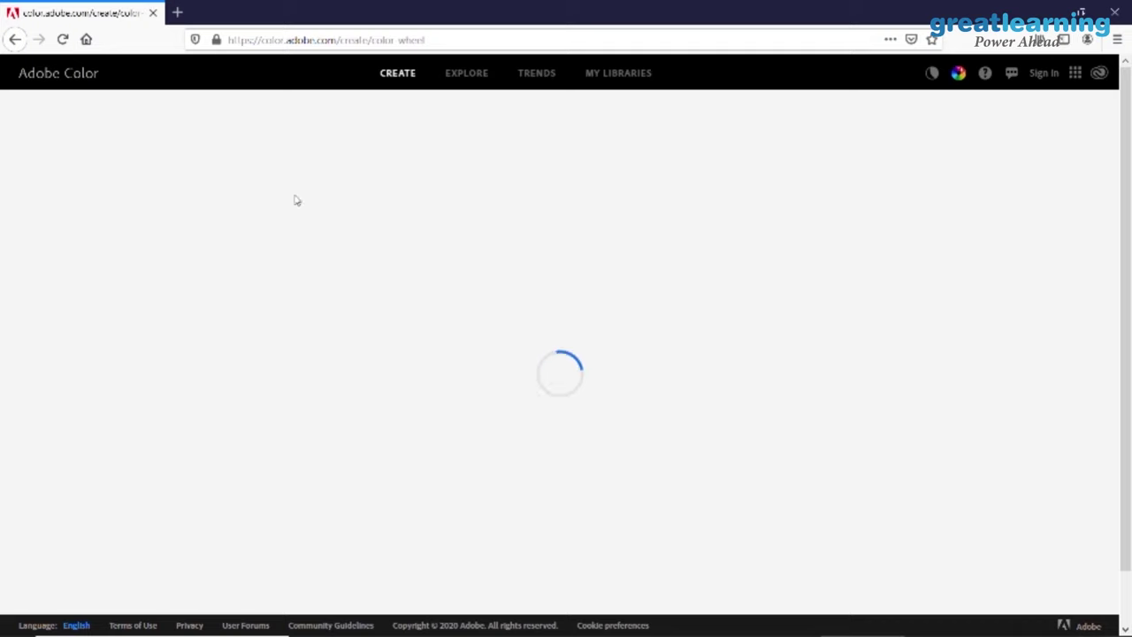
key(alt+Tab)
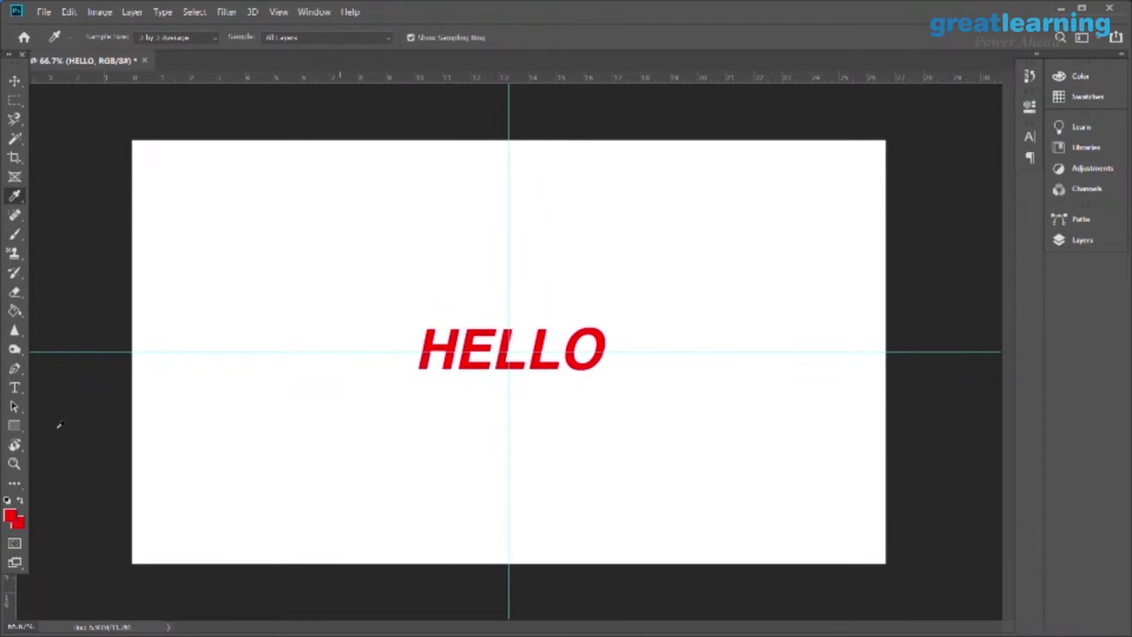
Sample the red of the HELLO lettering as the foreground color with the Eyedropper
click(10, 516)
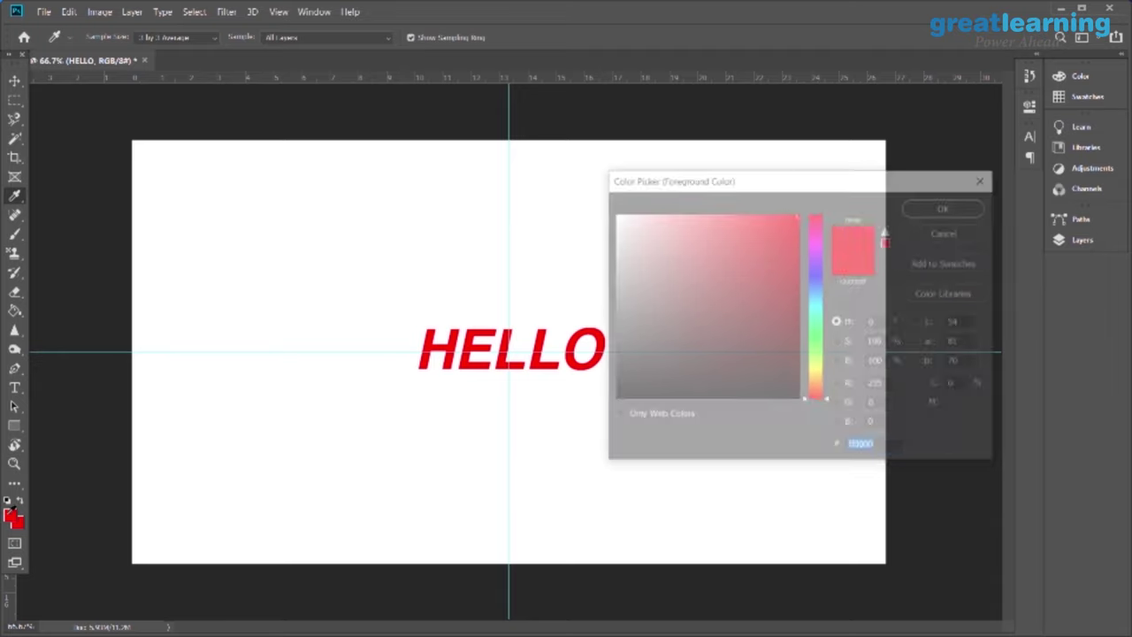
click(973, 234)
click(762, 209)
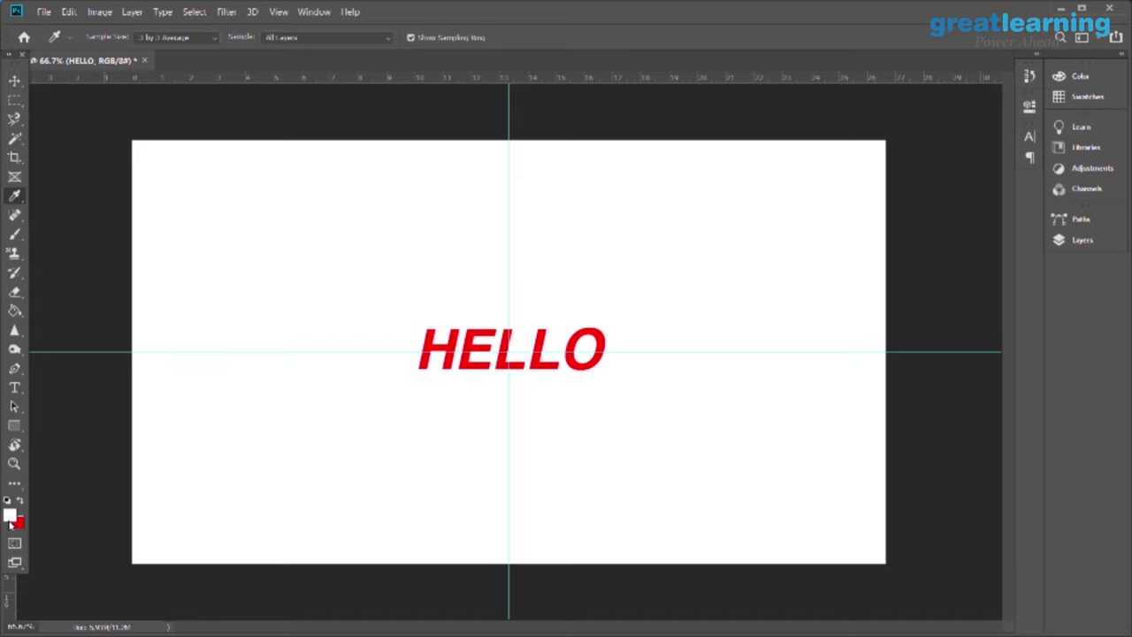
click(440, 346)
click(385, 419)
click(433, 343)
Open the foreground Color Picker, locate swatch A's hex code on the Adobe Color page in the browser, and return to Photoshop
click(11, 521)
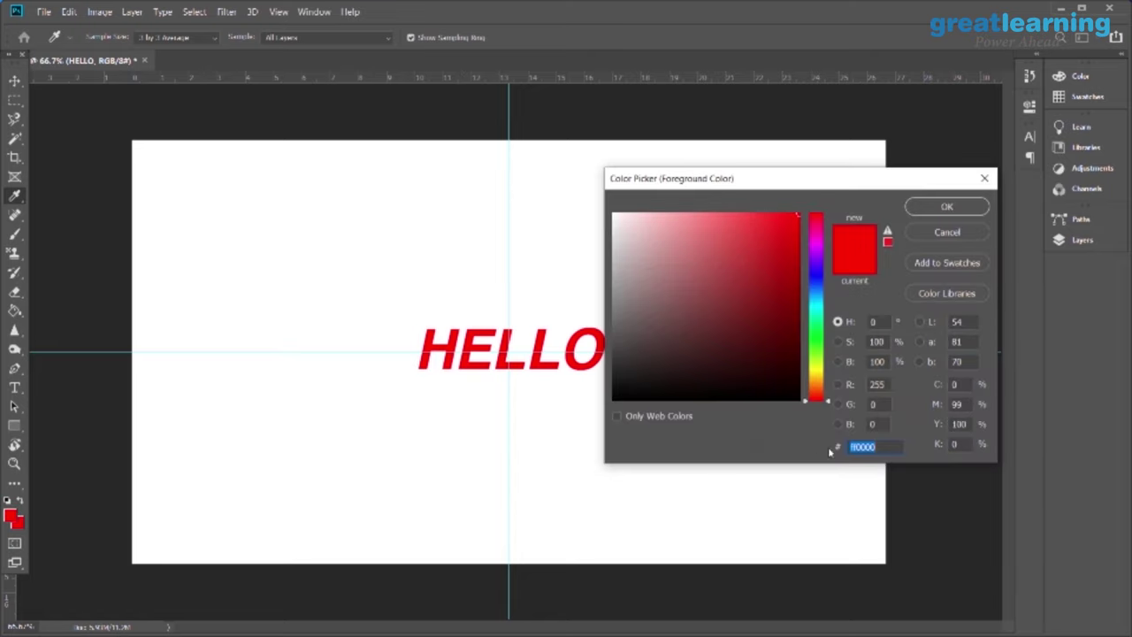
click(884, 386)
key(alt+Tab)
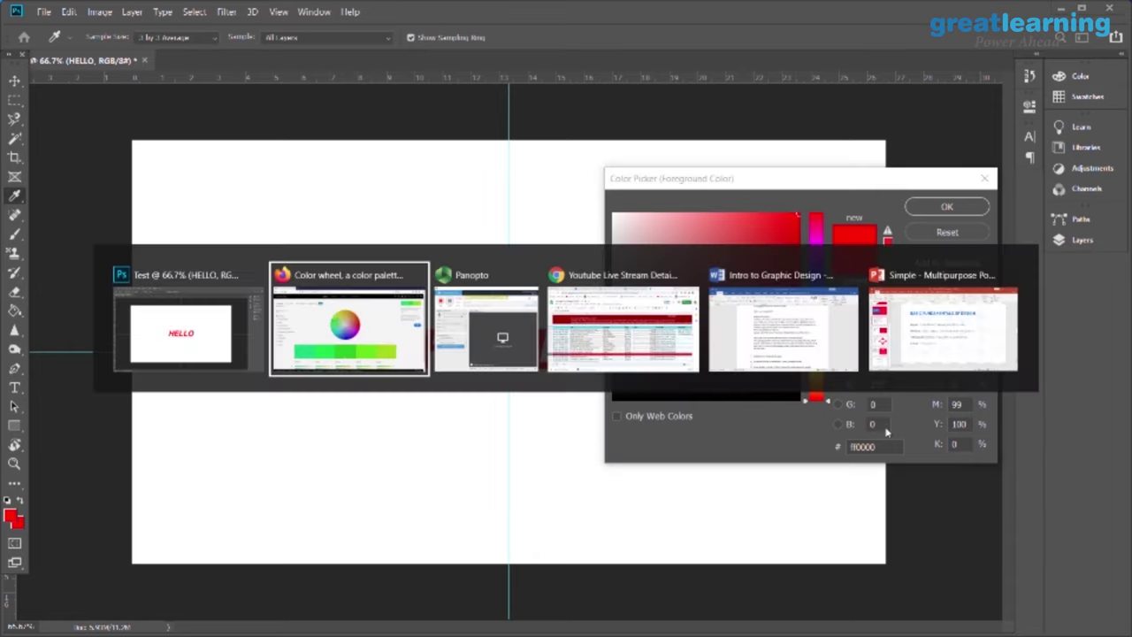
key(alt+Tab)
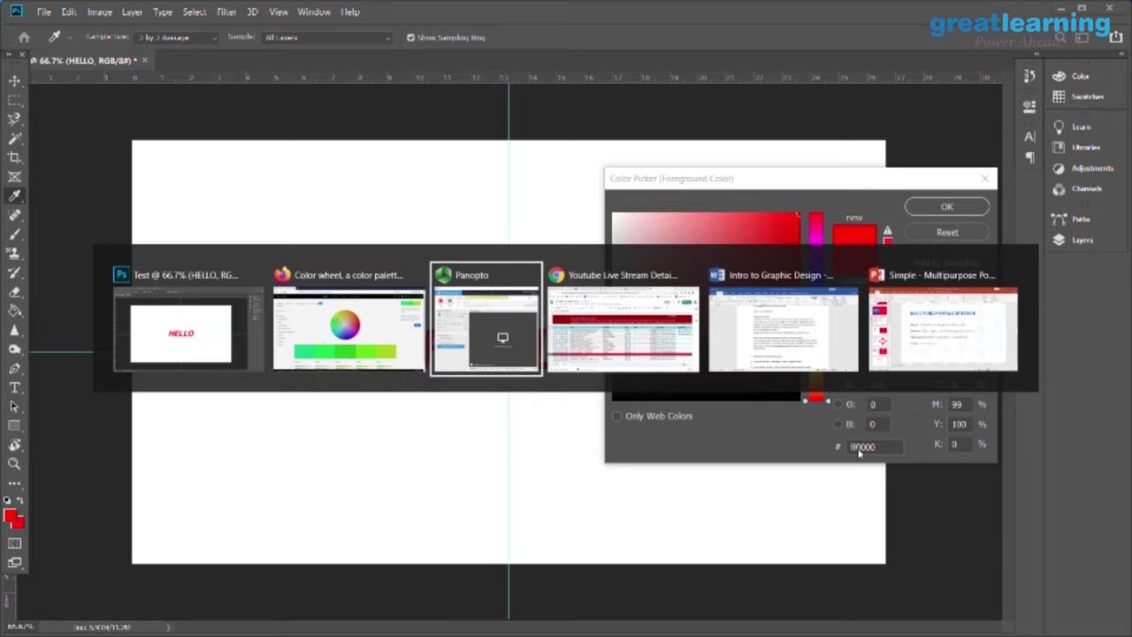
key(alt+Tab)
key(alt+Tab)
key(alt+Tab)
key(alt+Tab)
key(alt+Tab)
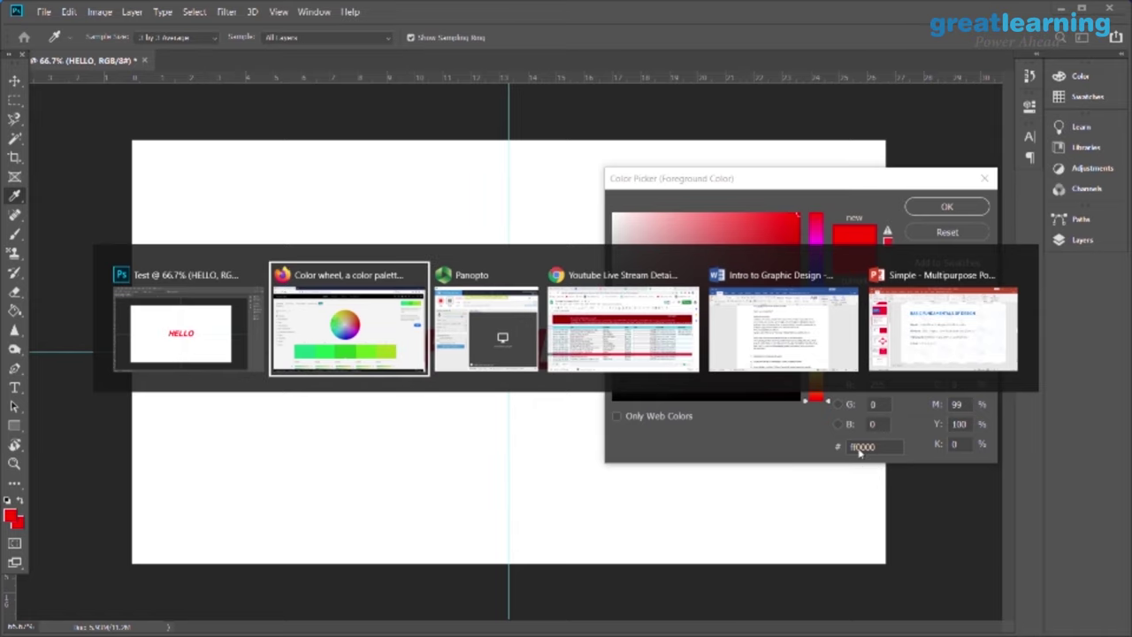
scroll(173, 364, down, 1)
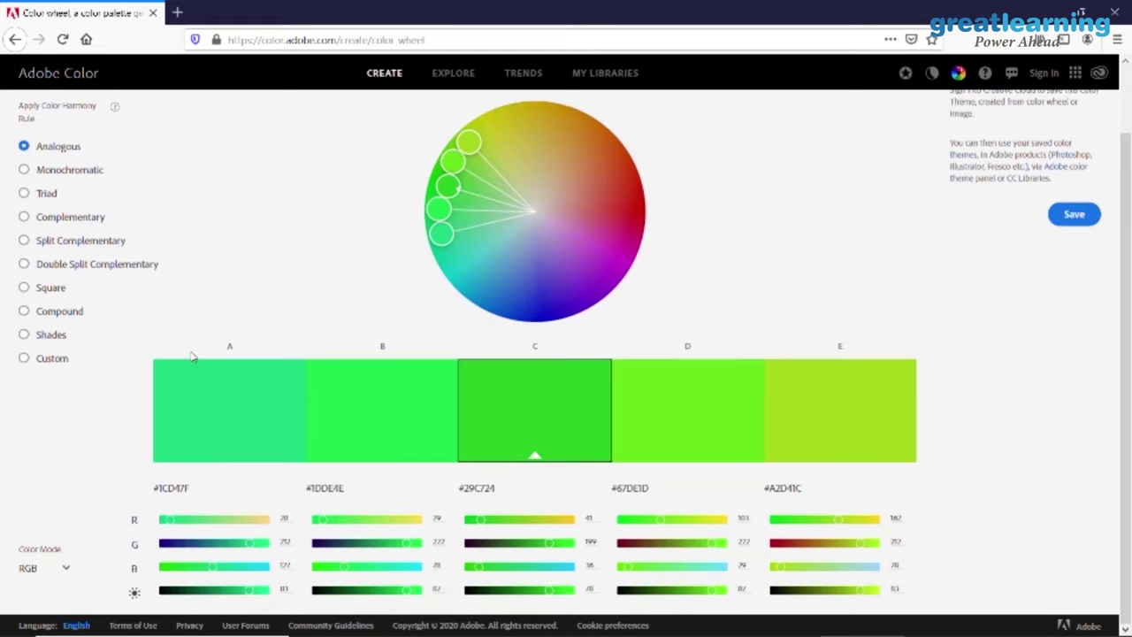
click(135, 485)
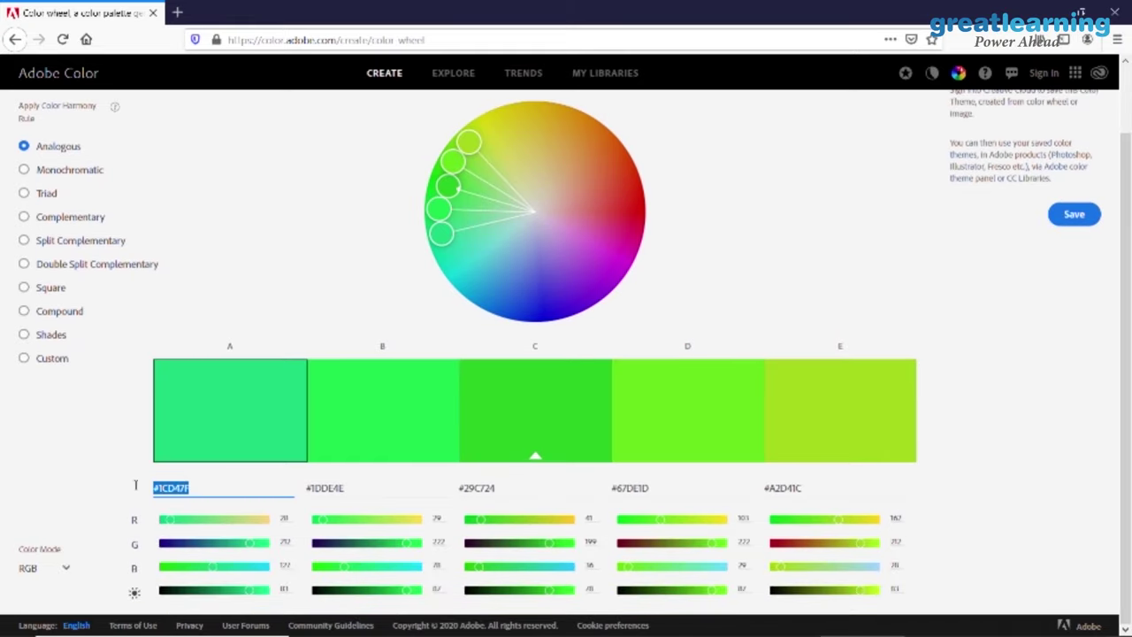
click(207, 491)
key(alt+Tab)
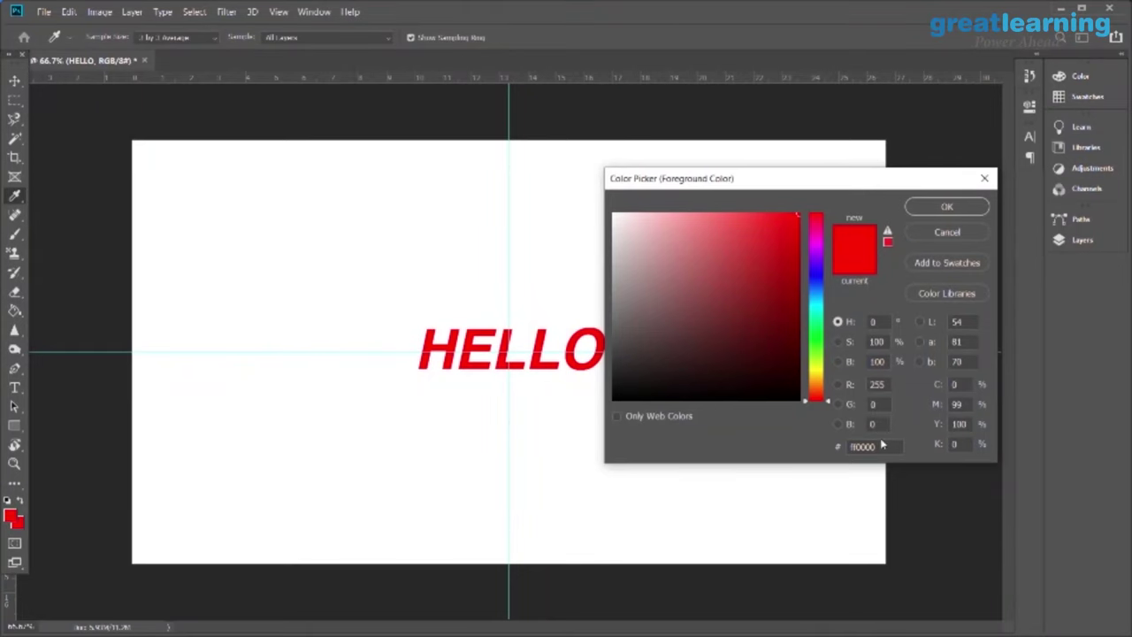
Copy the foreground color's hex code ff0000 and apply it to swatch A on the Adobe Color page in the browser
drag(881, 447, 815, 447)
key(ctrl+c)
key(alt+Tab)
drag(212, 488, 114, 485)
key(ctrl+v)
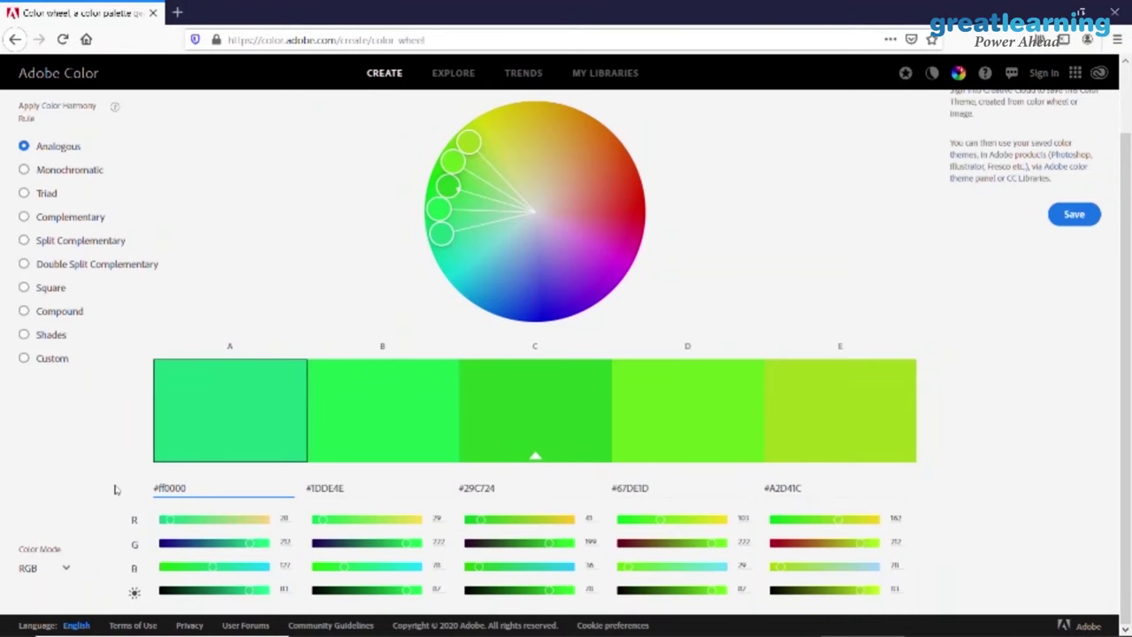
key(Return)
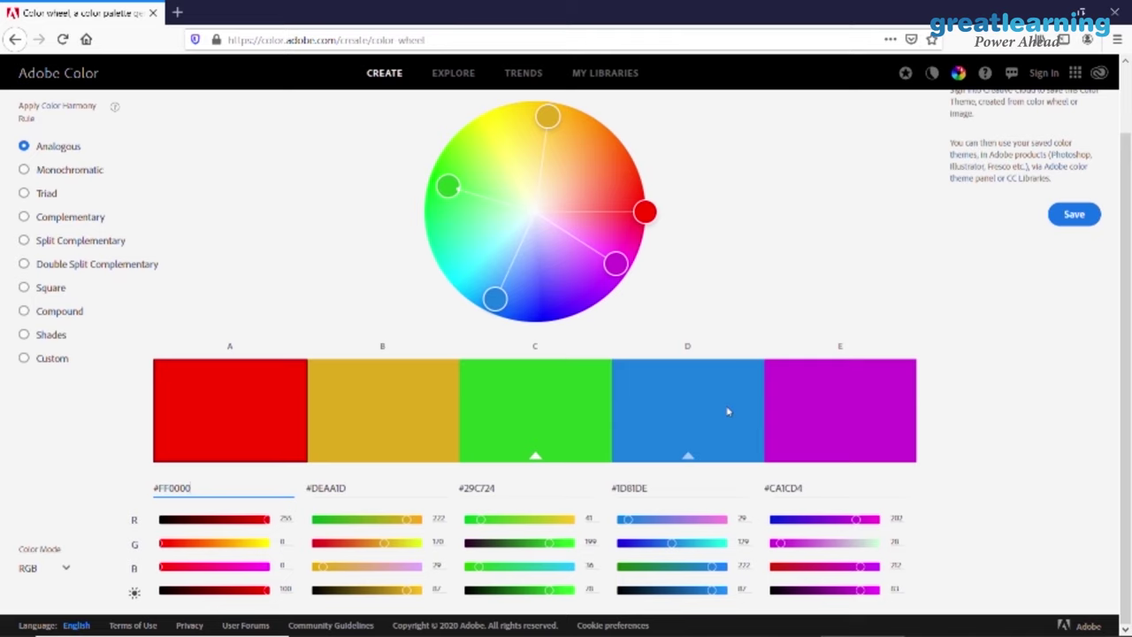
Apply the Complementary harmony rule and set swatch A to #ff0000 again
click(79, 220)
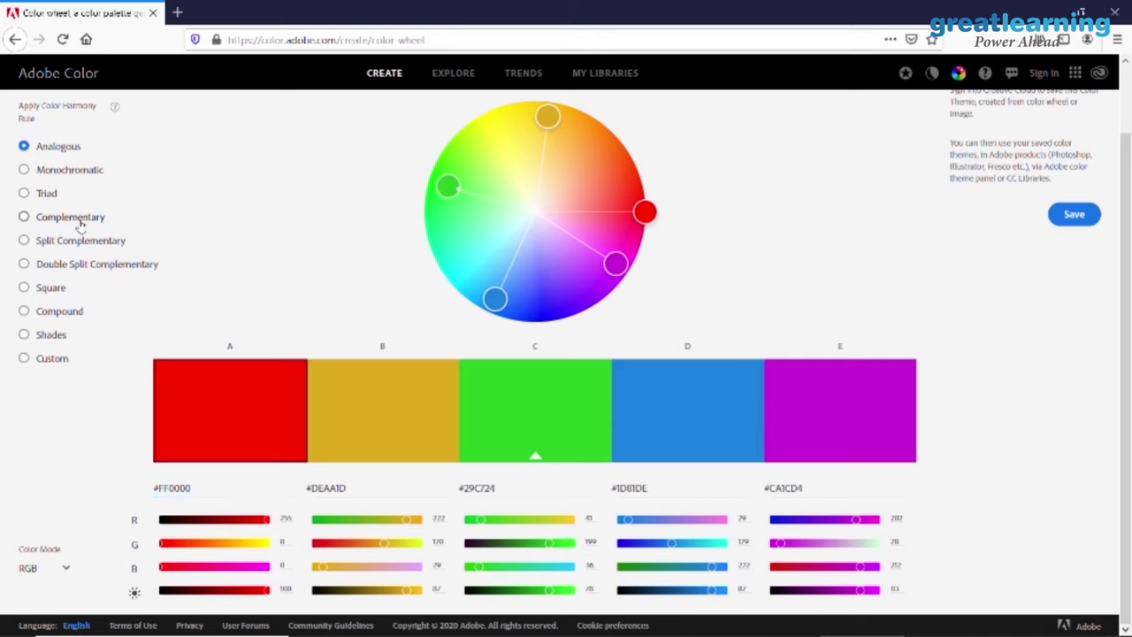
drag(208, 489, 126, 491)
text(#ff0000)
key(Return)
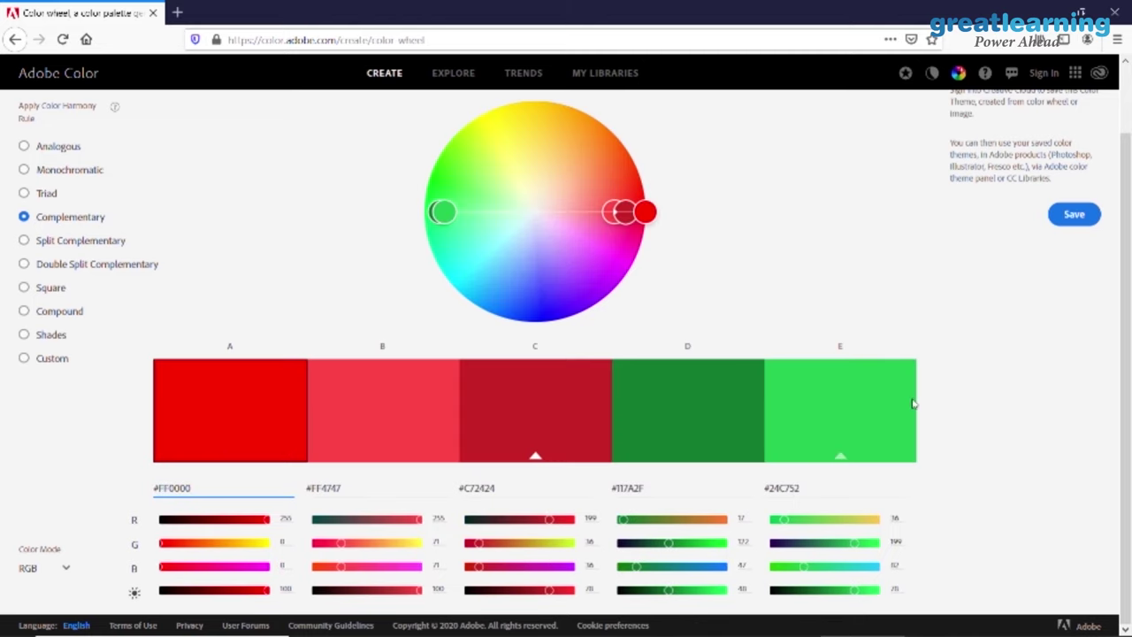
Copy swatch E's hex code #24C752 and set it as the foreground color in Photoshop
click(820, 492)
drag(820, 491, 753, 492)
key(ctrl+c)
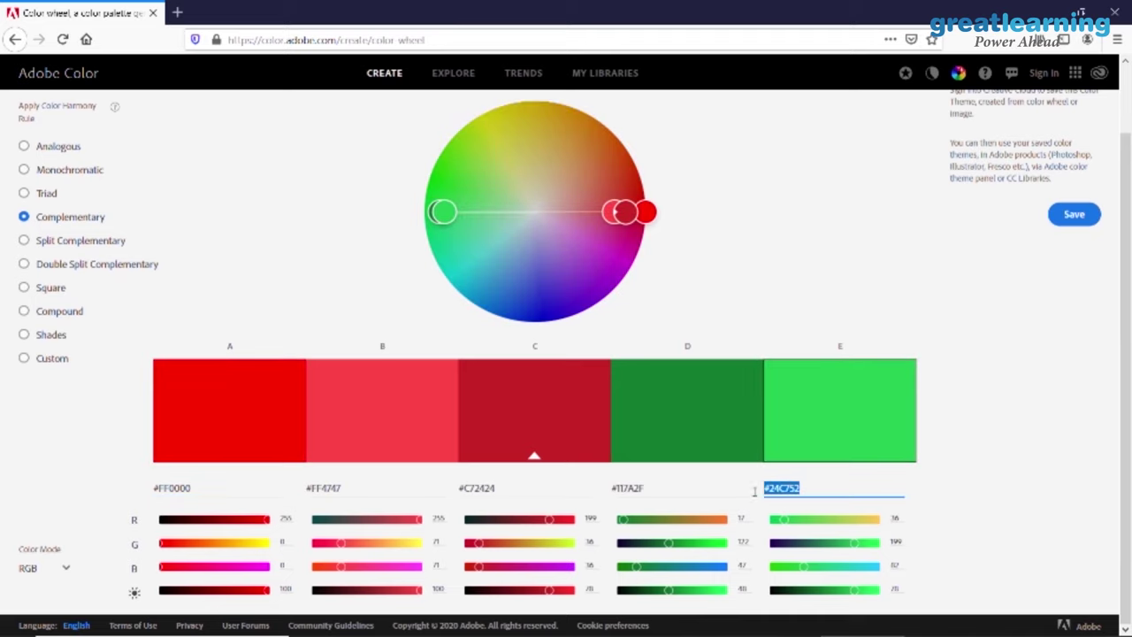
key(alt+Tab)
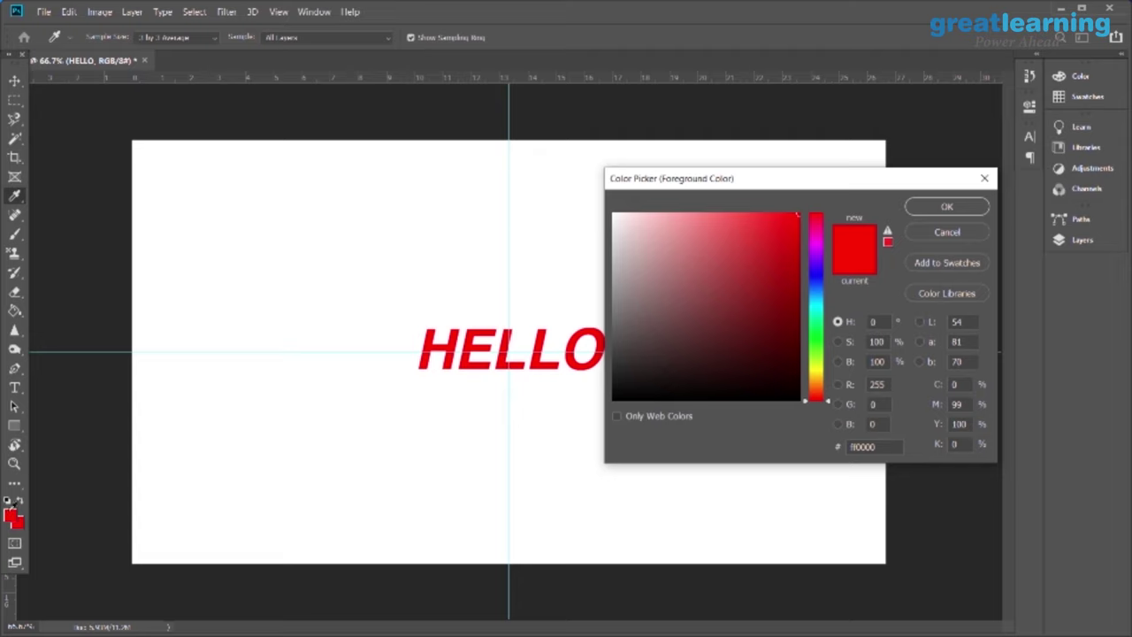
drag(880, 448, 852, 449)
key(ctrl+v)
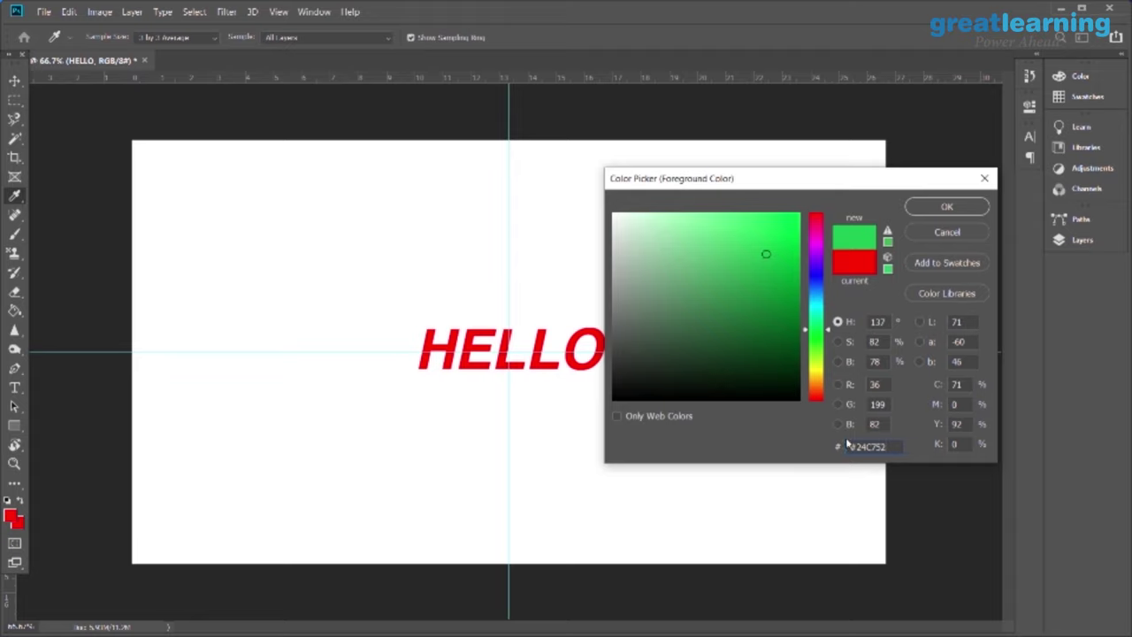
click(945, 207)
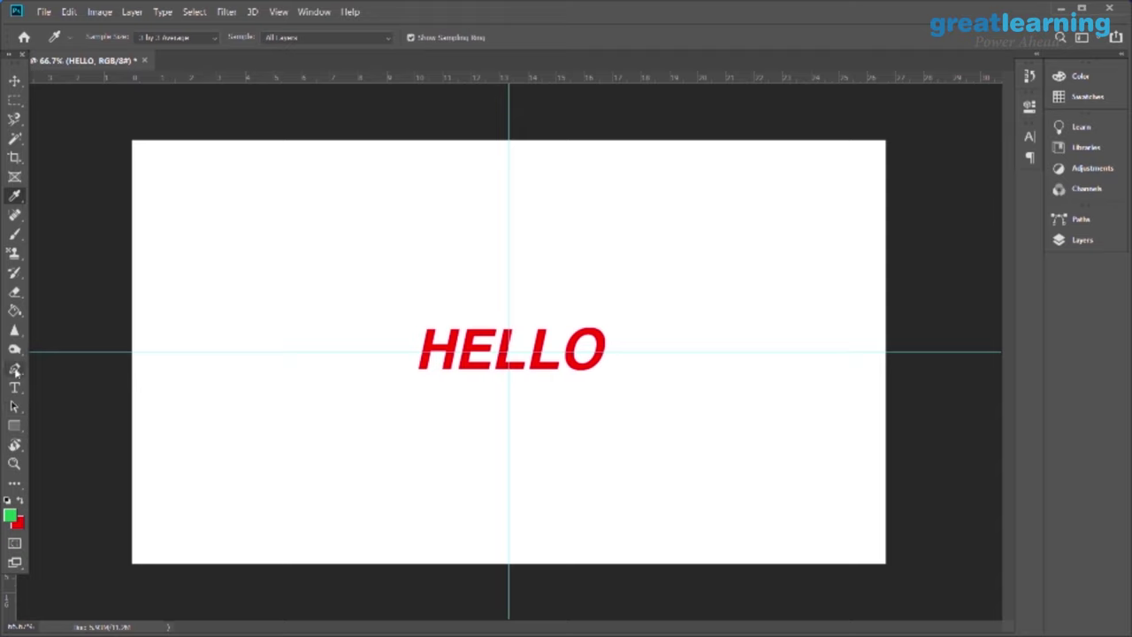
Fill the white area around the HELLO lettering and inside the O with the green foreground color using the Paint Bucket
click(15, 310)
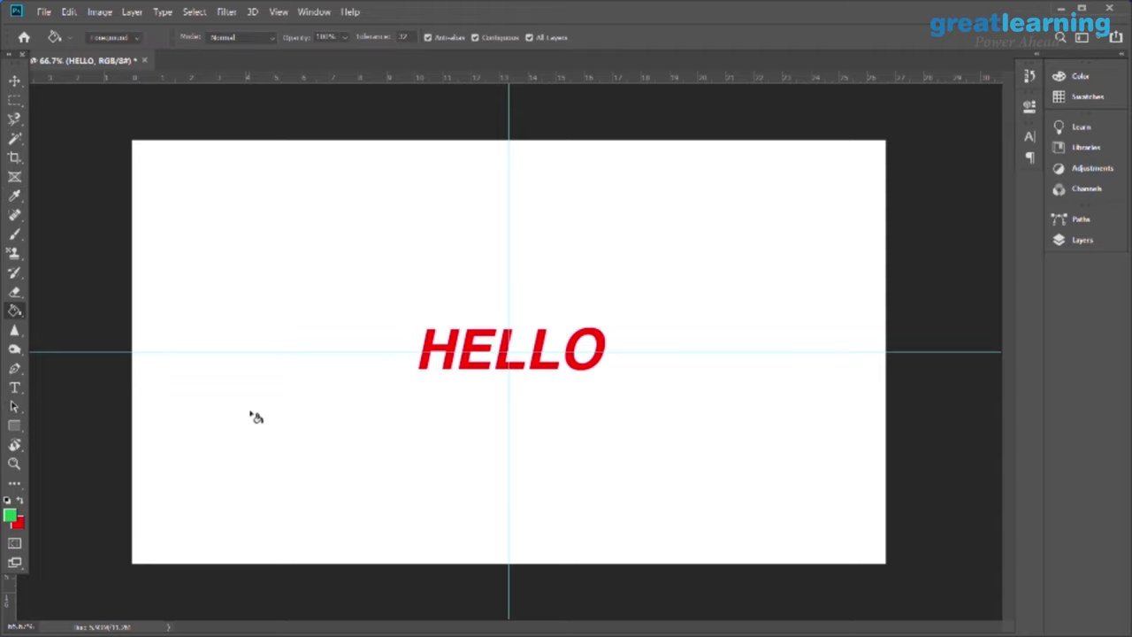
click(254, 417)
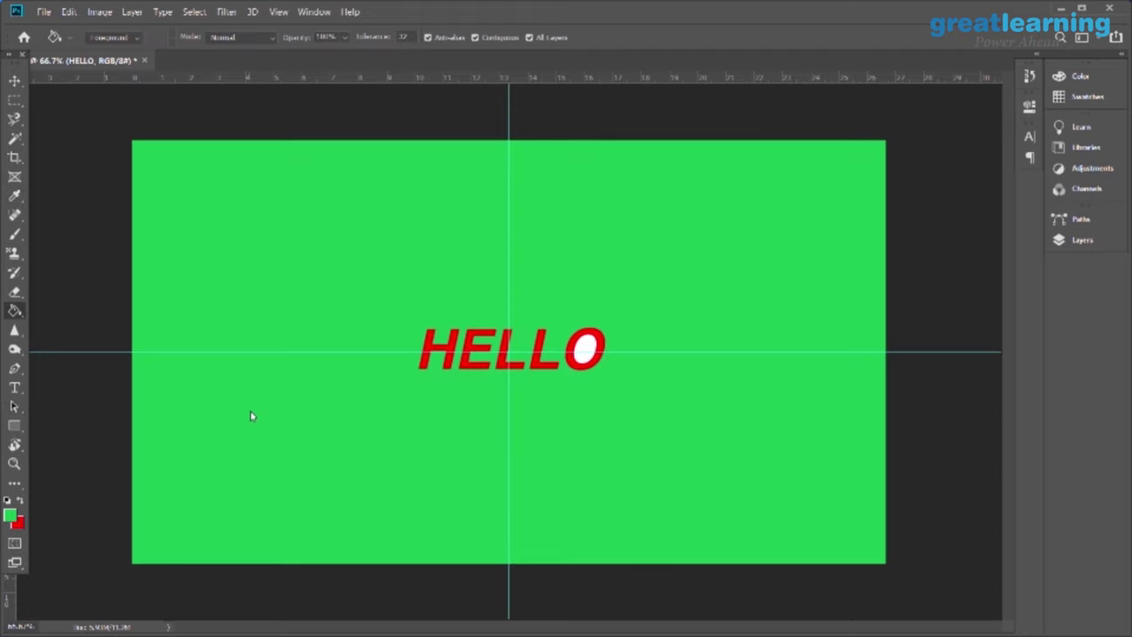
click(583, 354)
Display the layer list, try the Quick Selection tool and switch back to the Magic Wand tool
click(1080, 240)
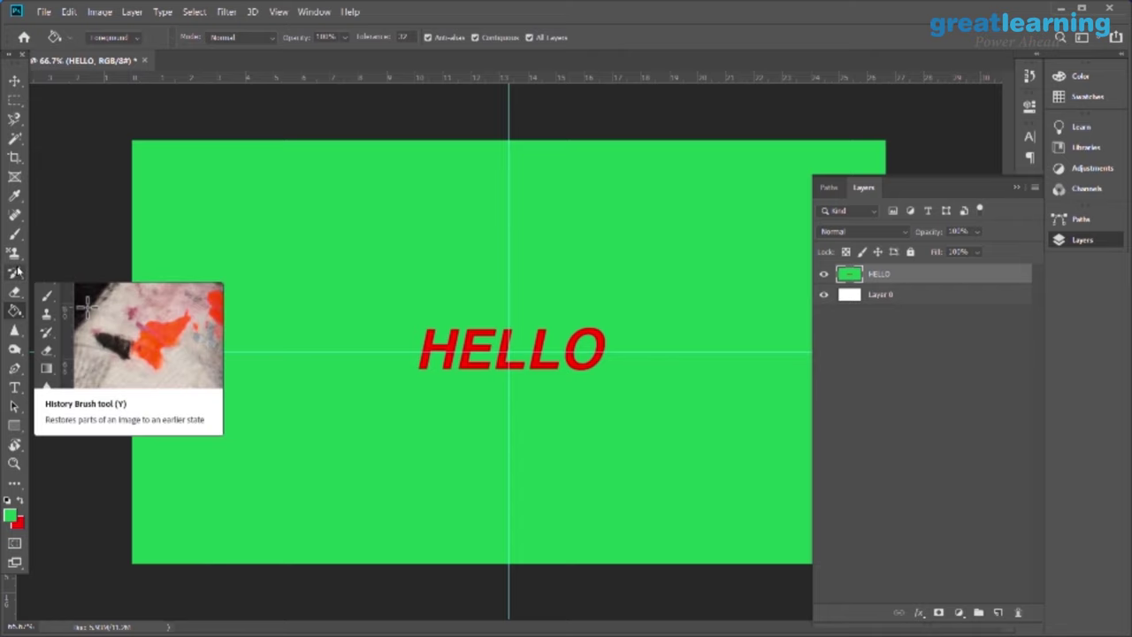
click(24, 139)
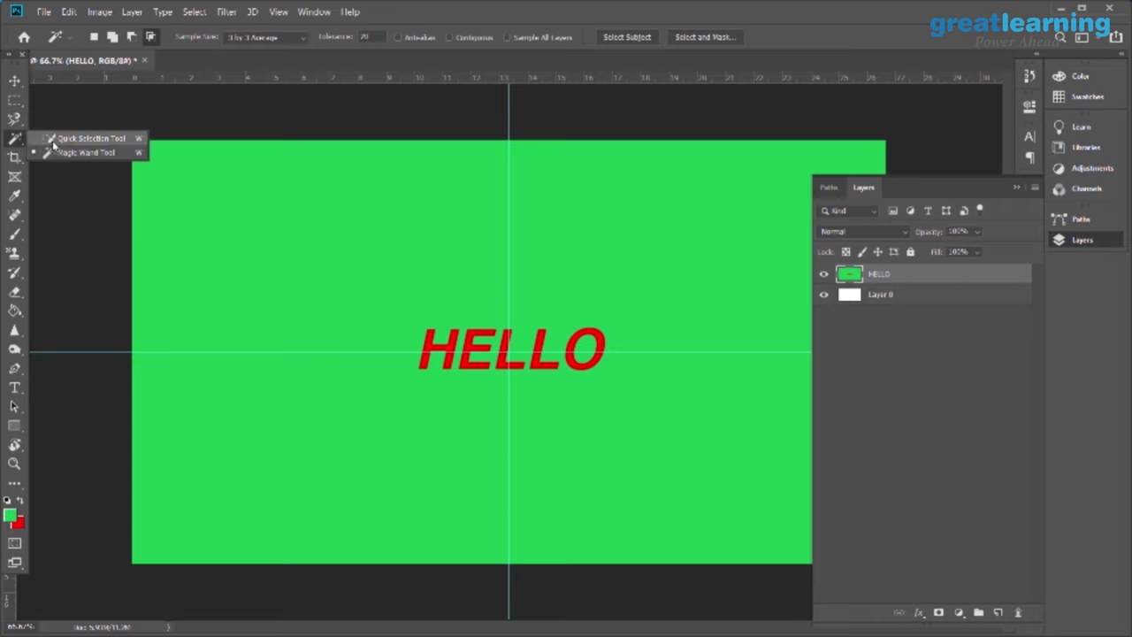
click(88, 139)
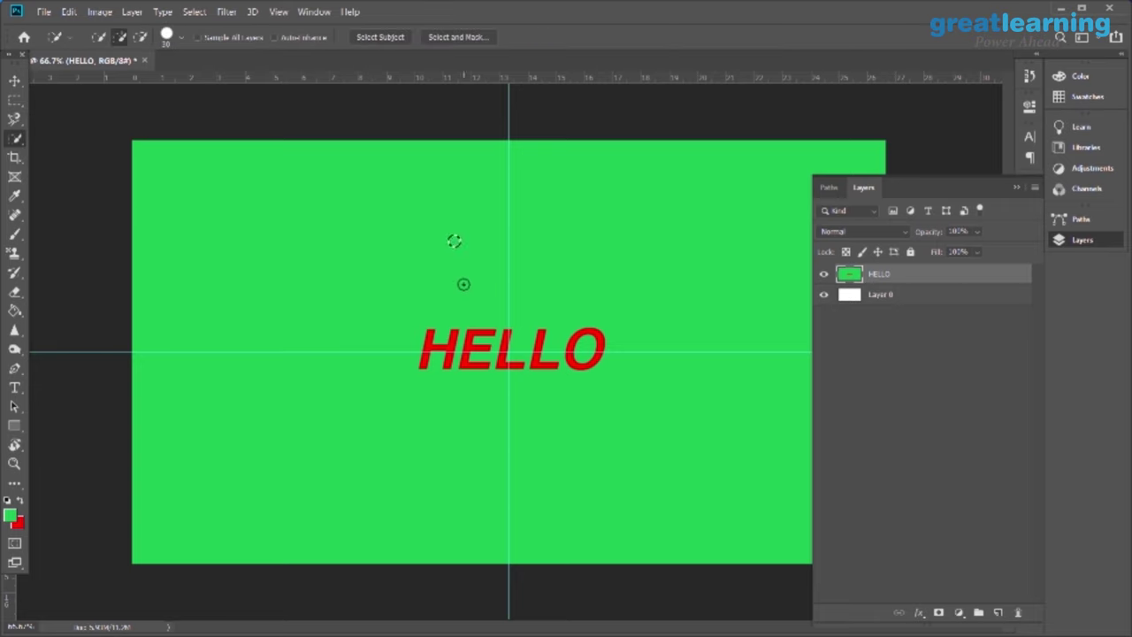
right_click(15, 139)
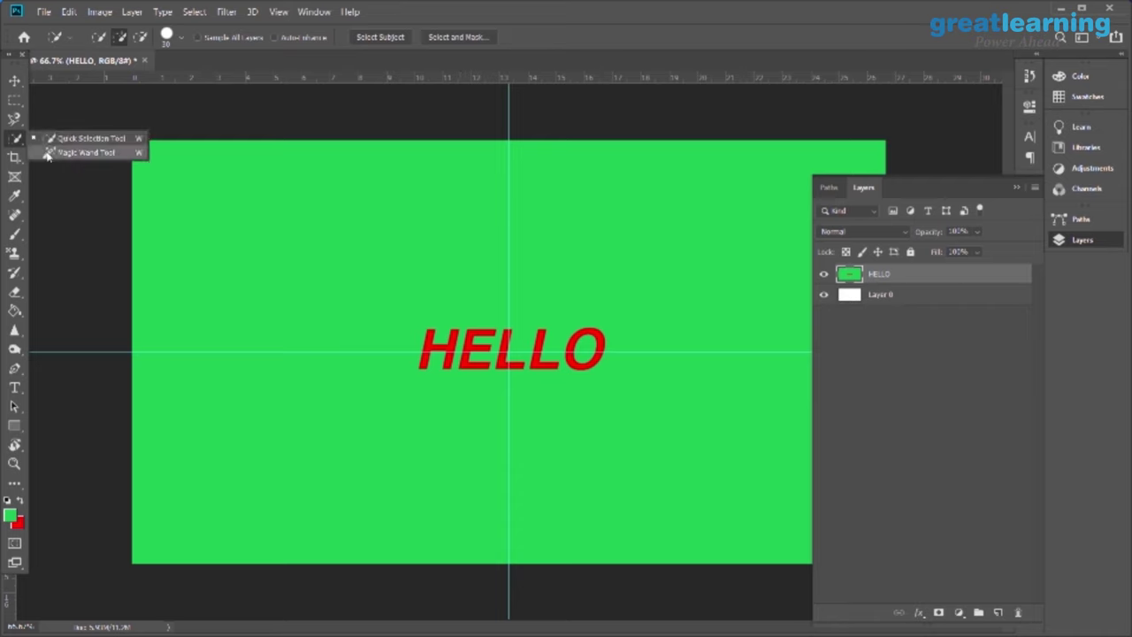
click(50, 156)
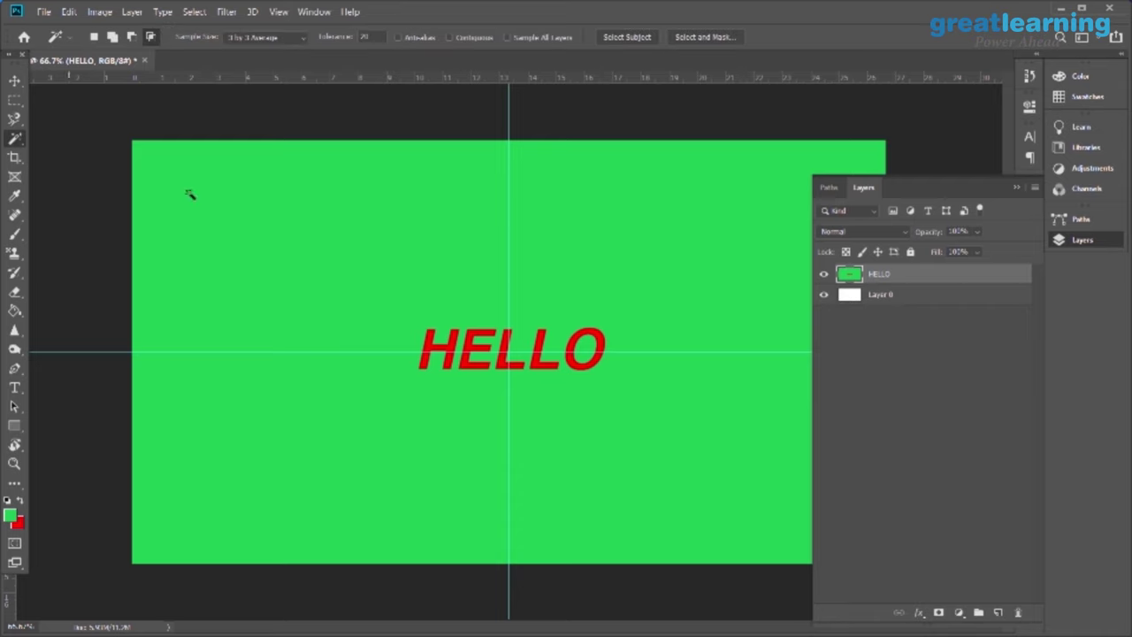
Make Layer 0 active and select its area around the HELLO lettering with the Magic Wand
click(874, 298)
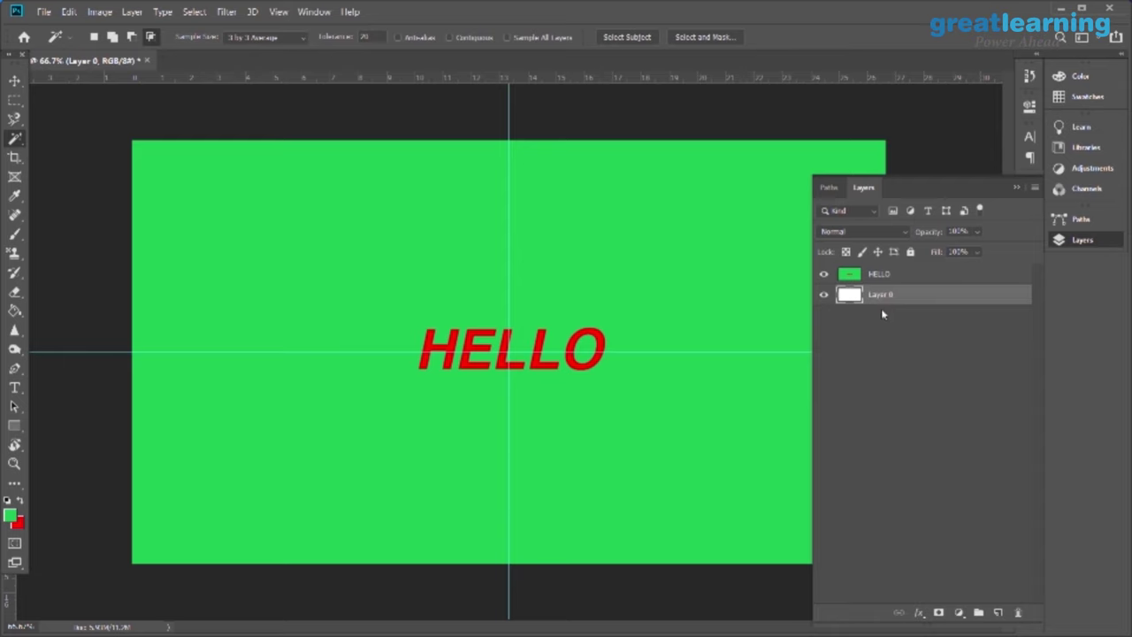
click(882, 327)
key(alt+period)
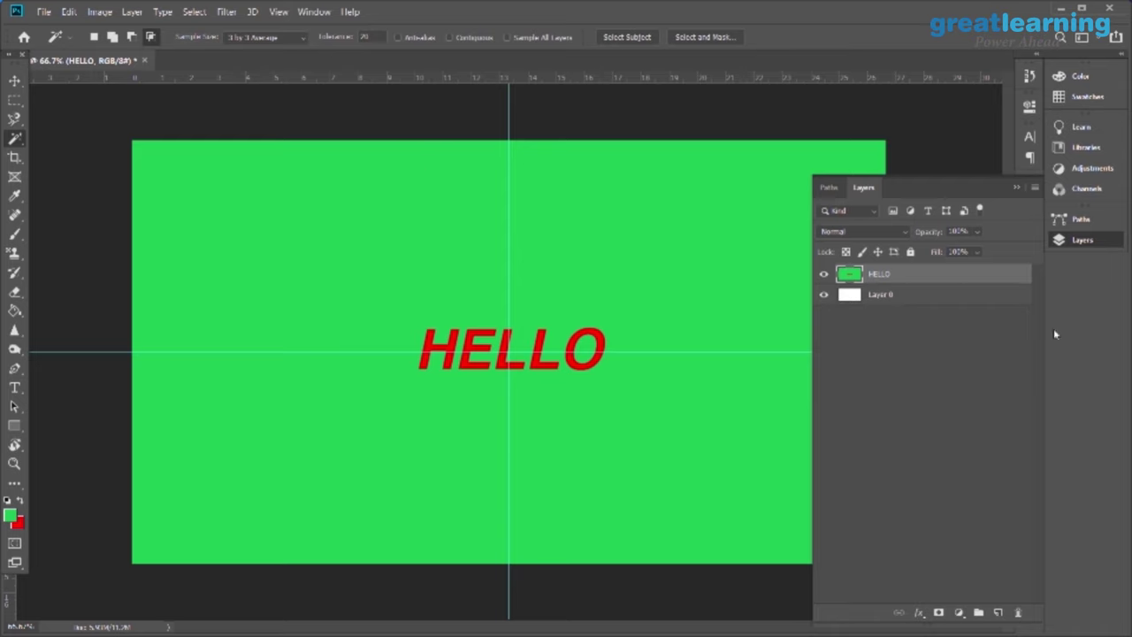
shift+click(923, 301)
click(923, 305)
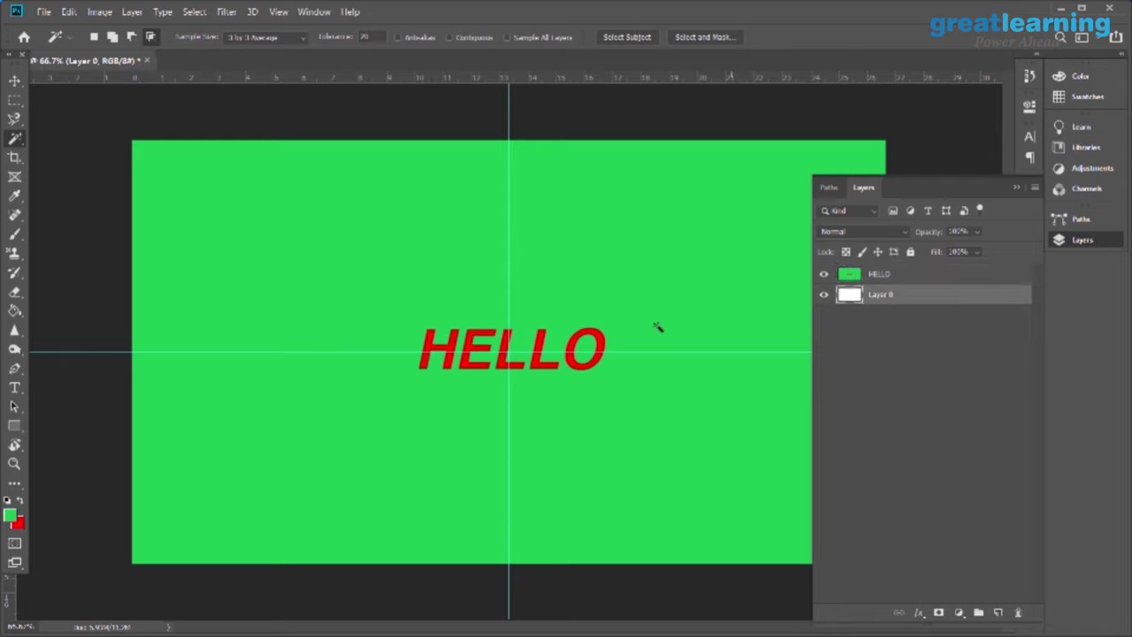
click(1017, 187)
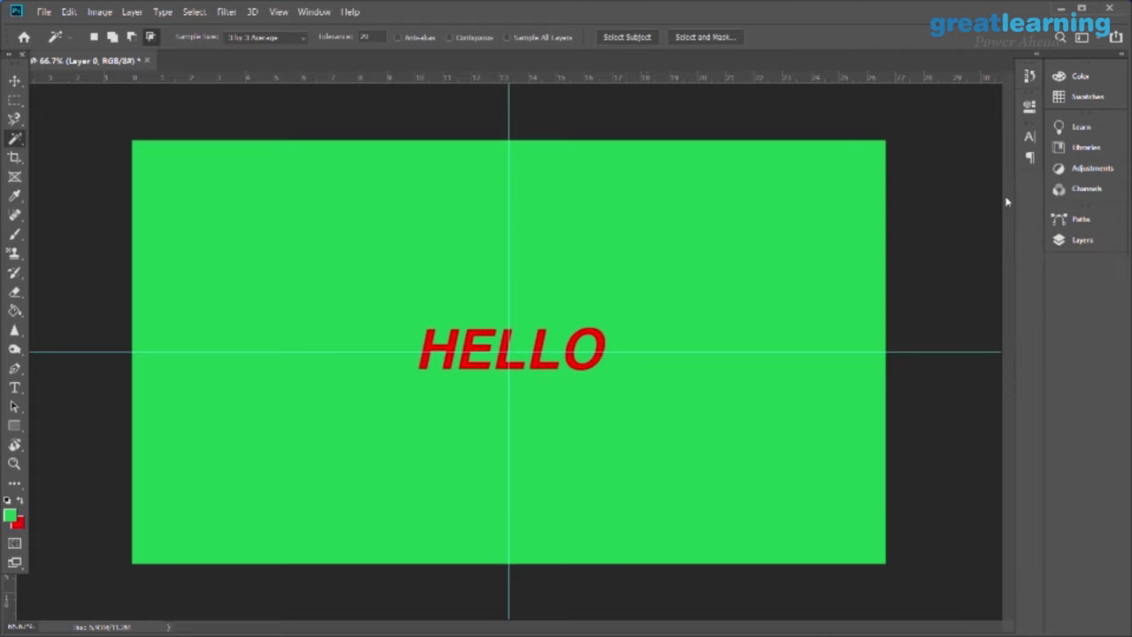
click(731, 271)
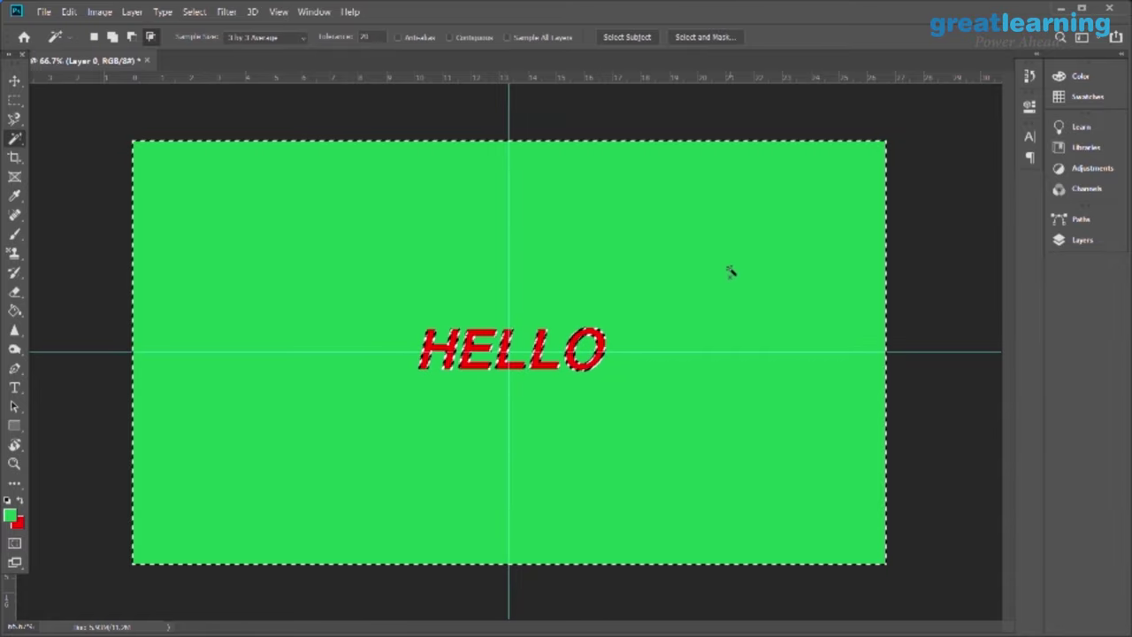
Delete the selected green fill from the HELLO layer, hide the layer list and clear the selection
click(1082, 240)
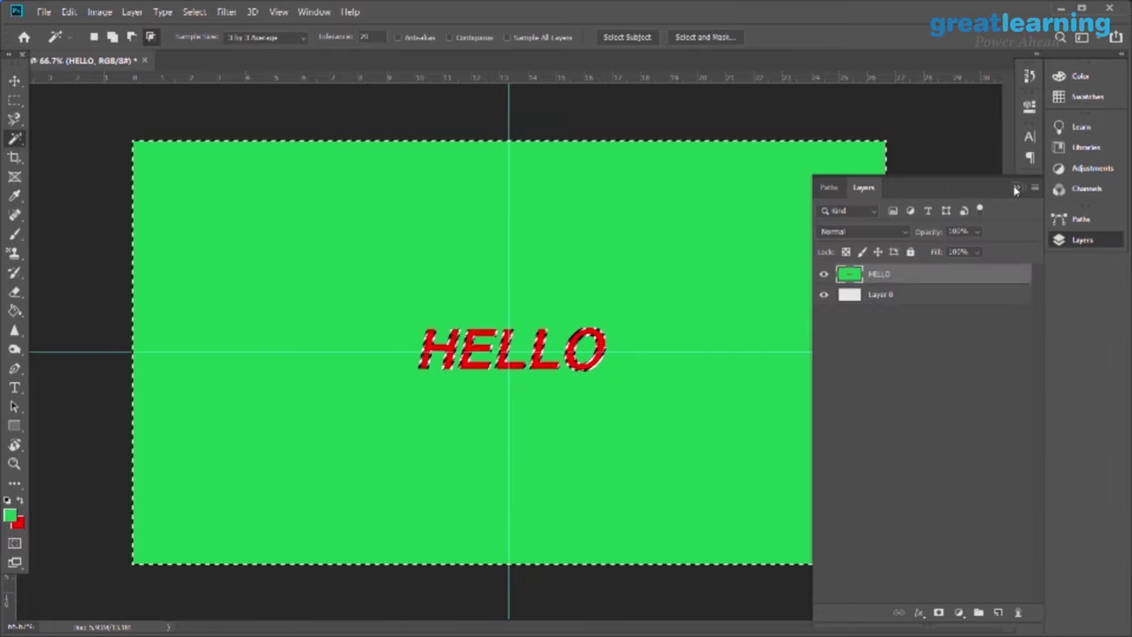
click(1018, 189)
click(1090, 243)
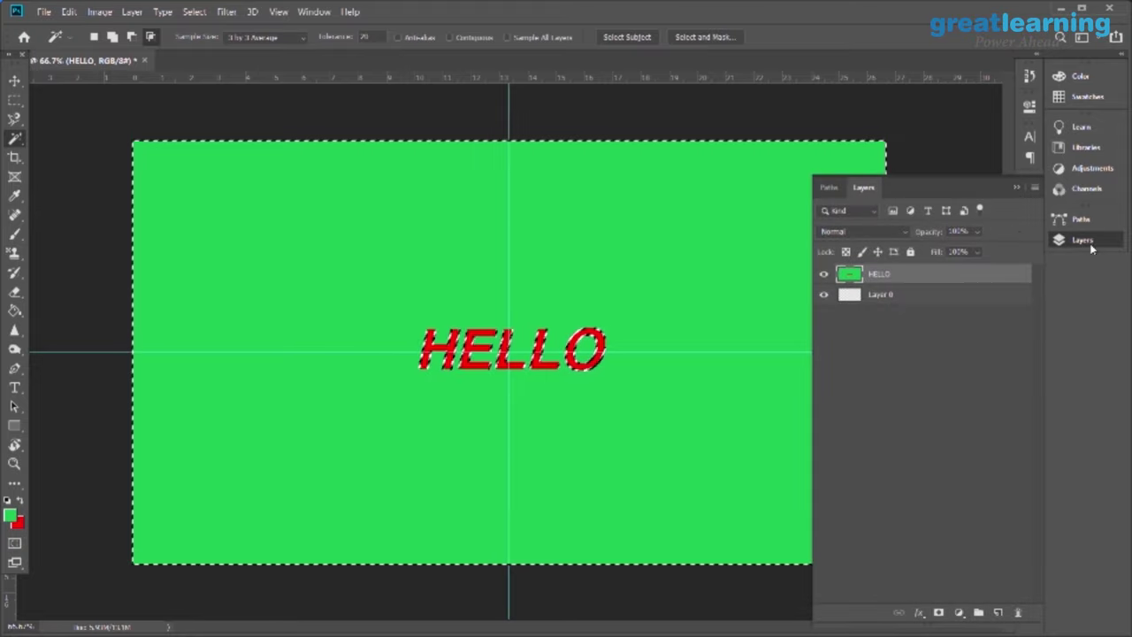
click(1018, 187)
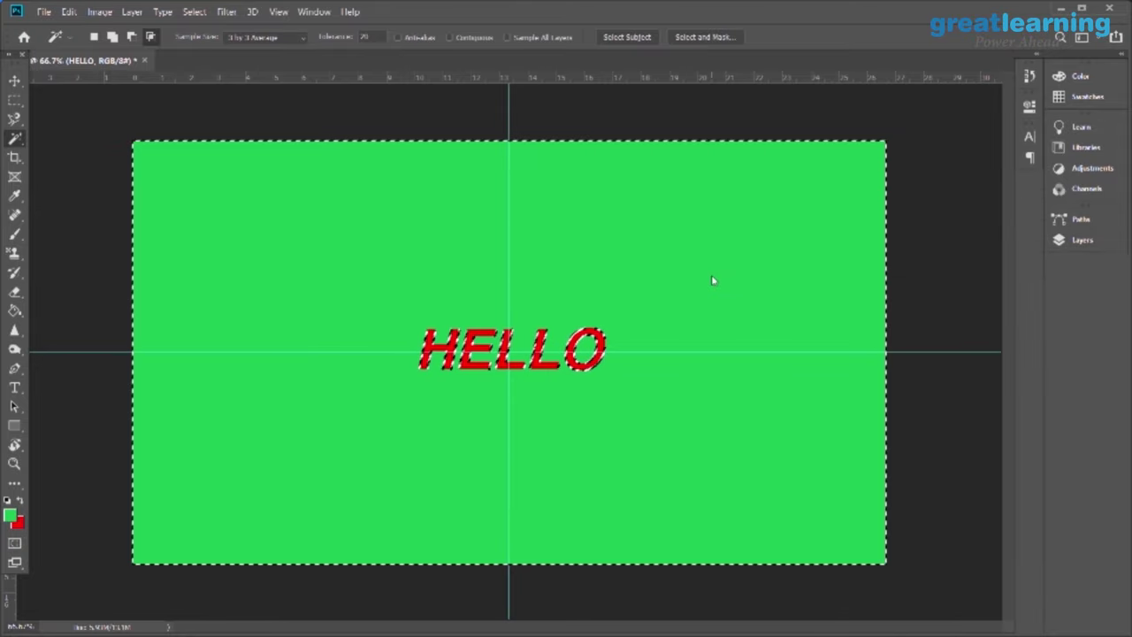
click(1096, 244)
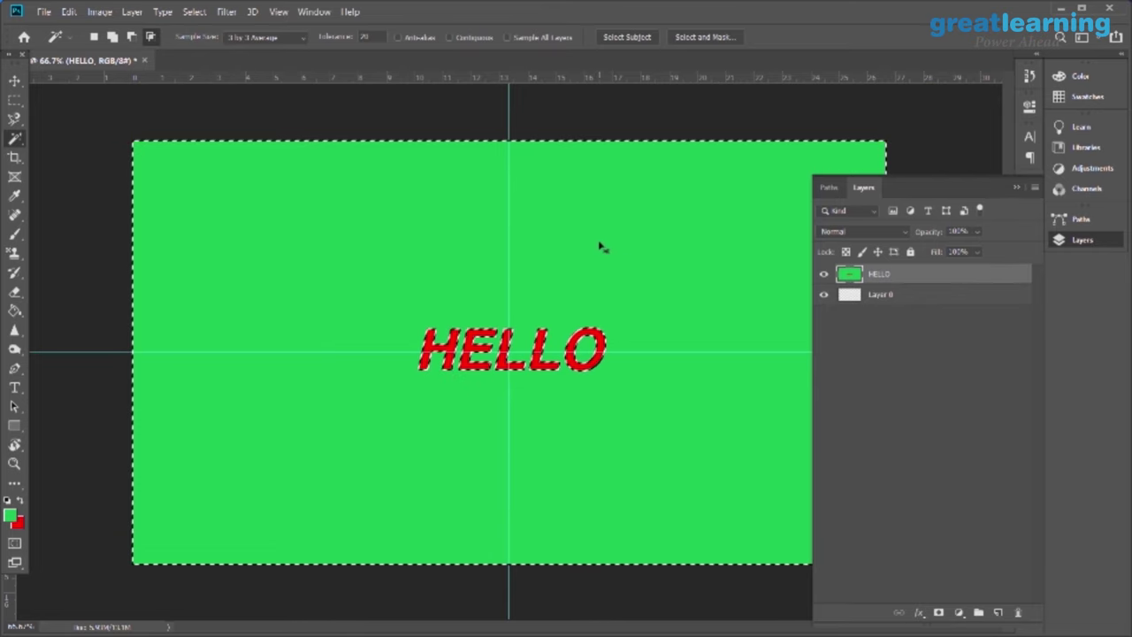
key(Delete)
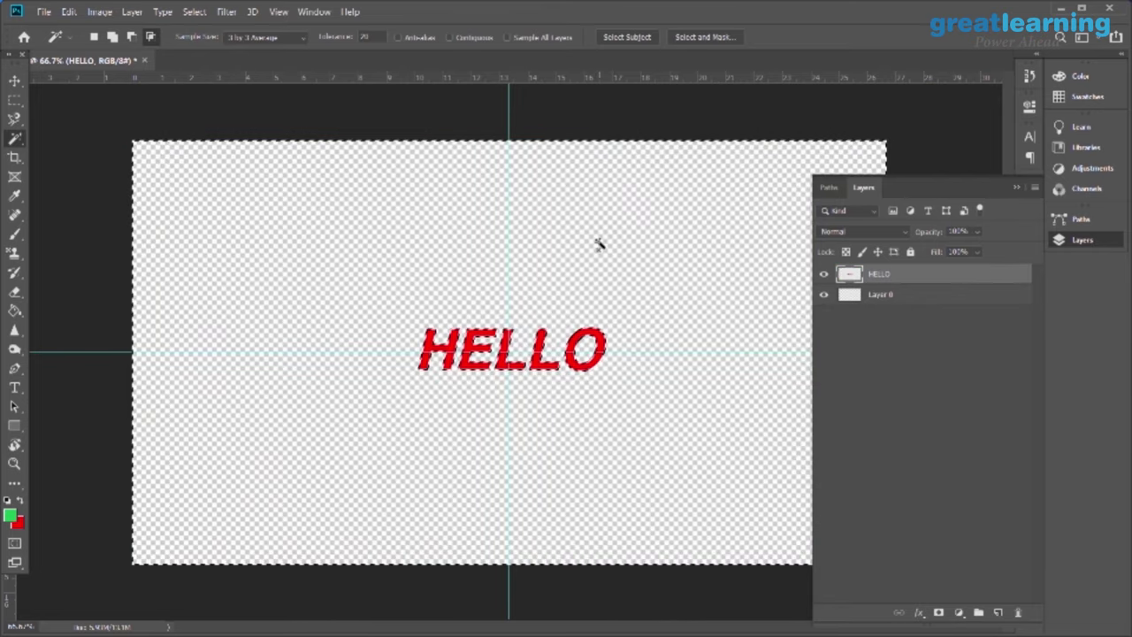
click(1016, 187)
key(ctrl+d)
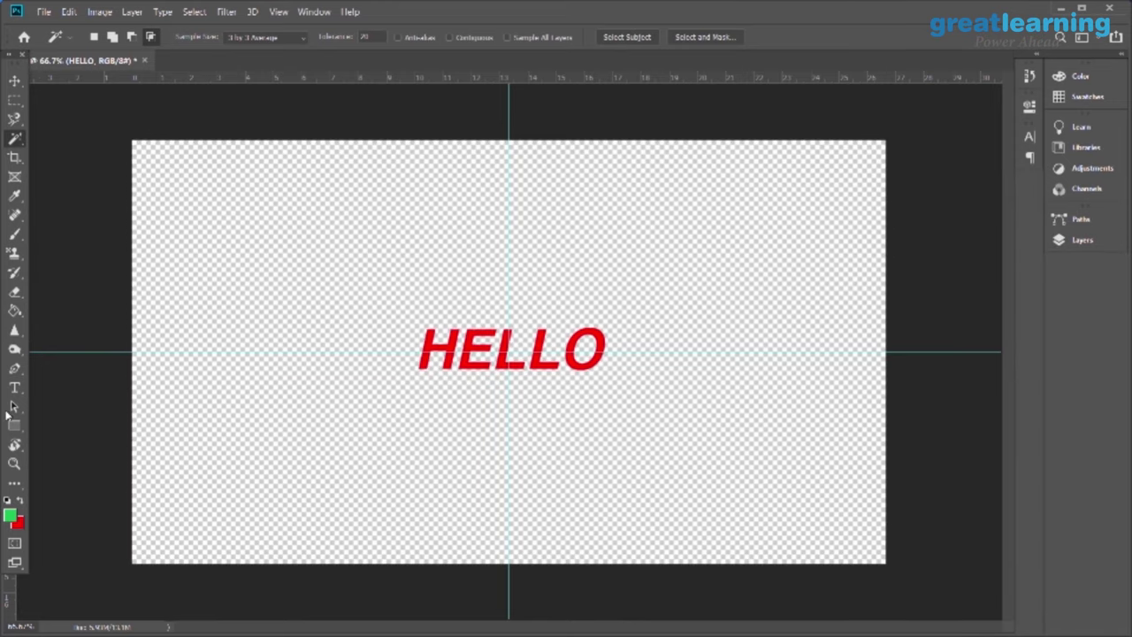
Fill the transparent area around the HELLO lettering and inside the O with the green foreground color, and check the layer list
click(14, 309)
click(75, 318)
click(296, 279)
click(586, 350)
click(1059, 241)
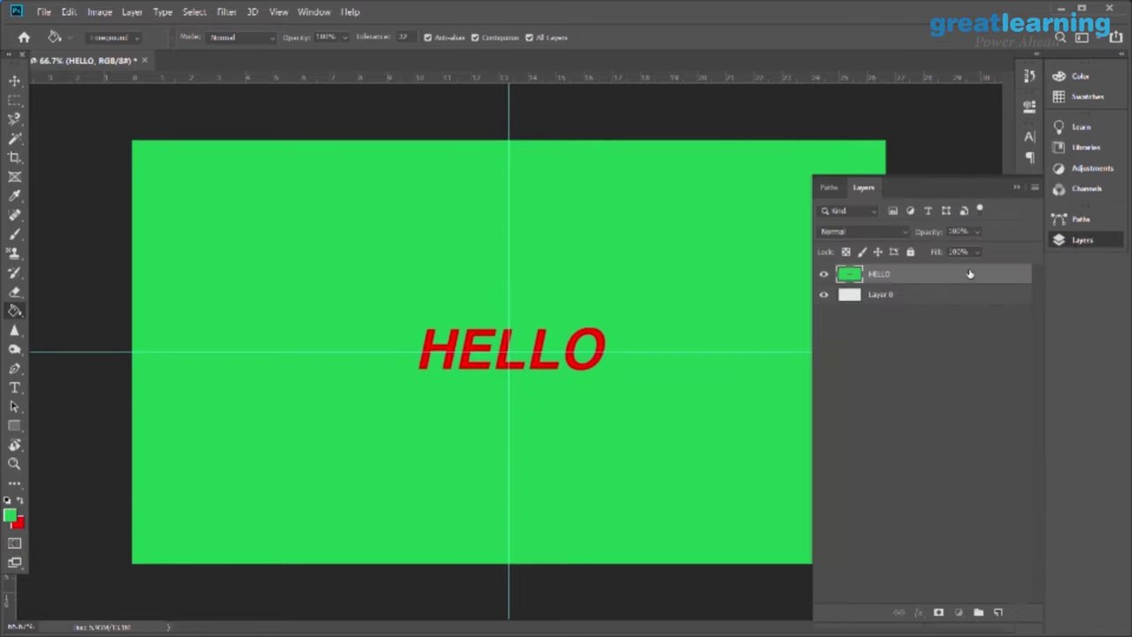
click(1059, 241)
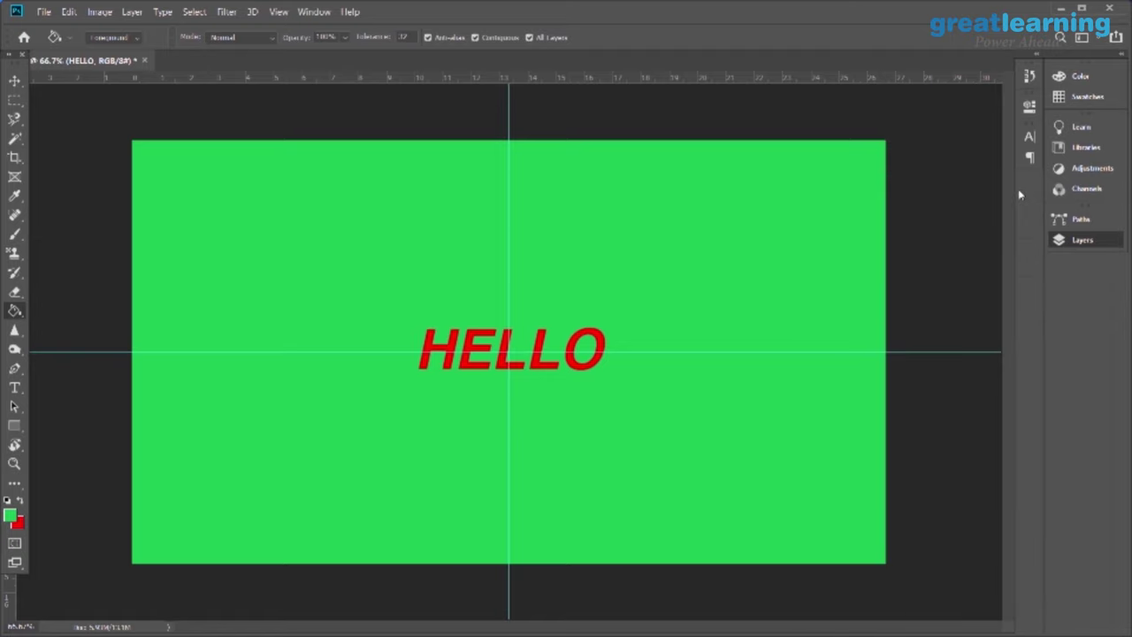
Select the green fill around the HELLO lettering with the Magic Wand, delete it and clear the selection
alt+click(14, 137)
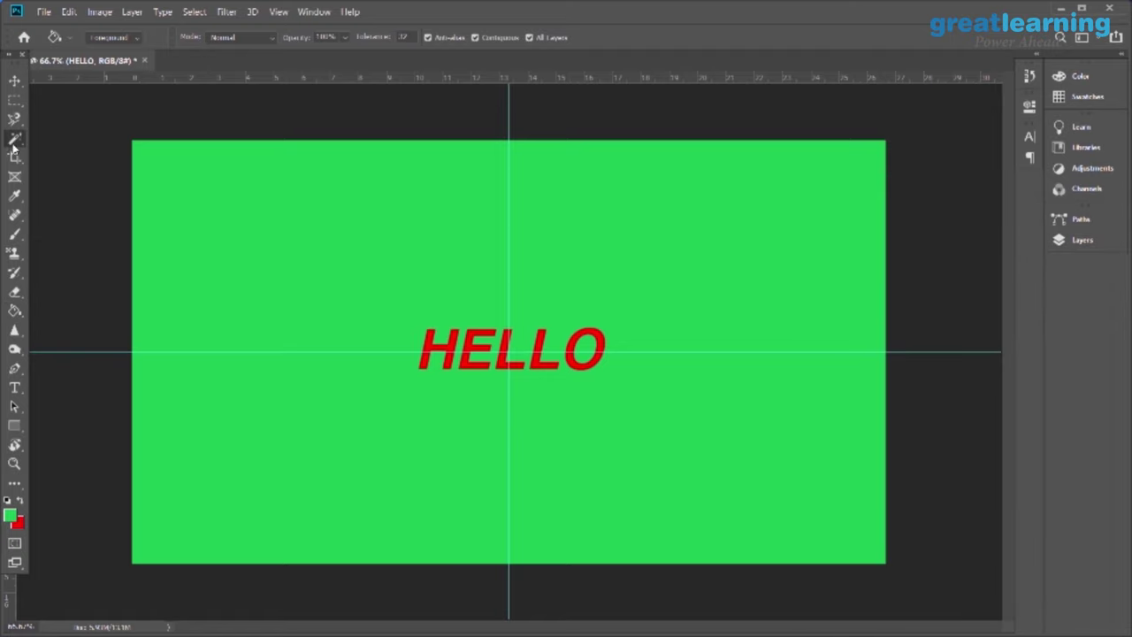
click(181, 197)
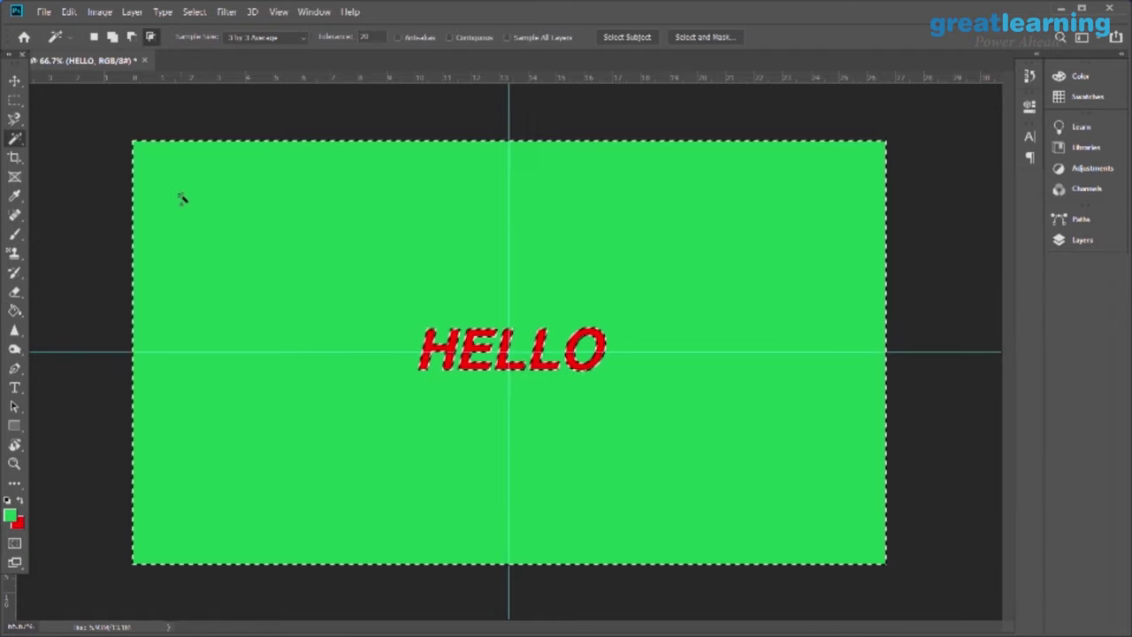
key(Delete)
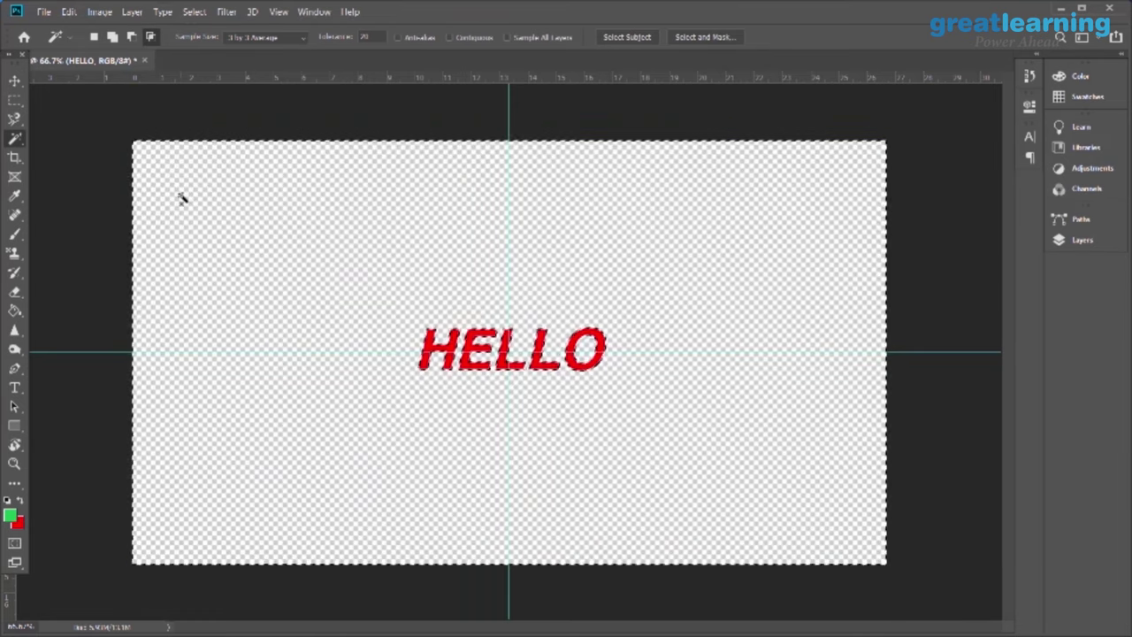
key(ctrl+d)
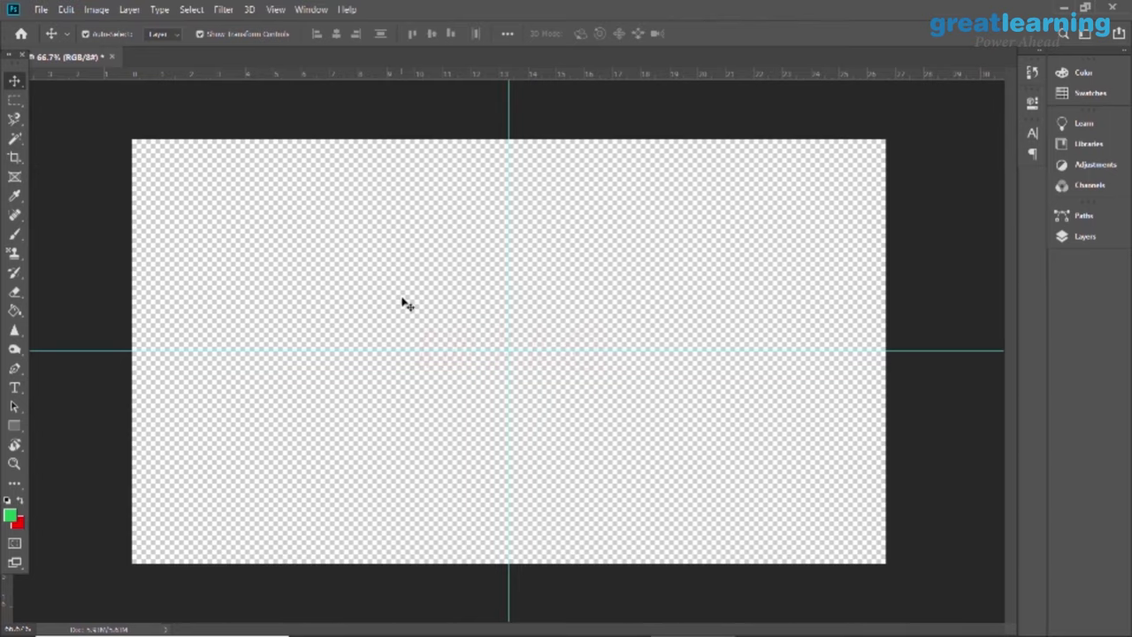
Switch to File Explorer and open the Photoshop Demo Files folder under Course Recording > What is Graphic Design on New Volume (D:)
click(460, 622)
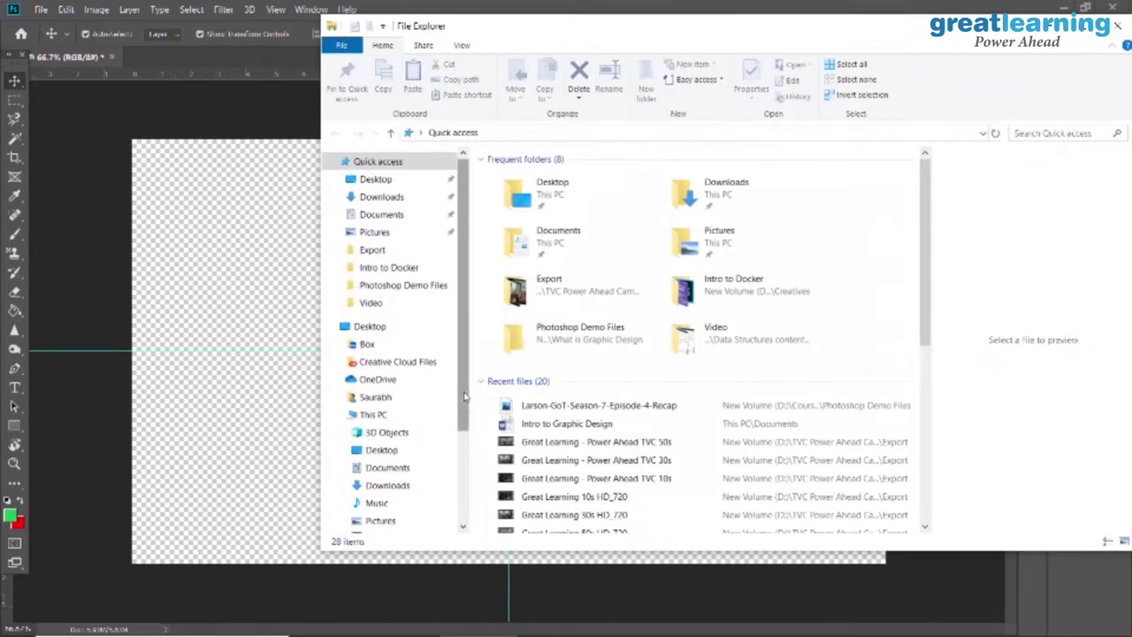
scroll(463, 398, down, 3)
click(396, 444)
scroll(598, 420, down, 2)
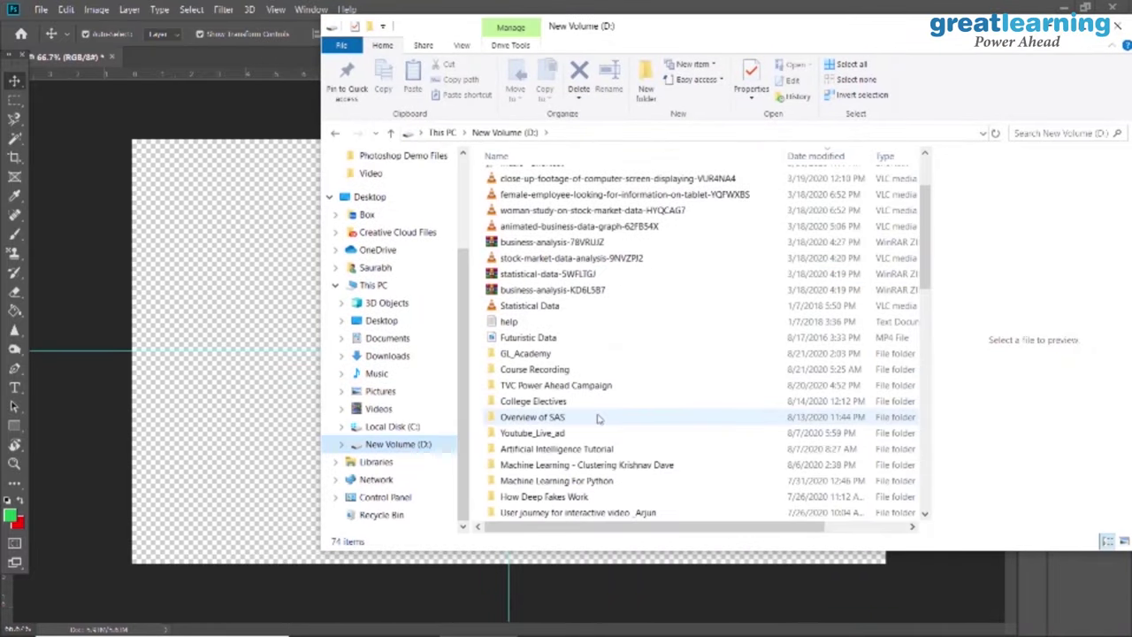
double_click(570, 371)
double_click(570, 182)
double_click(570, 180)
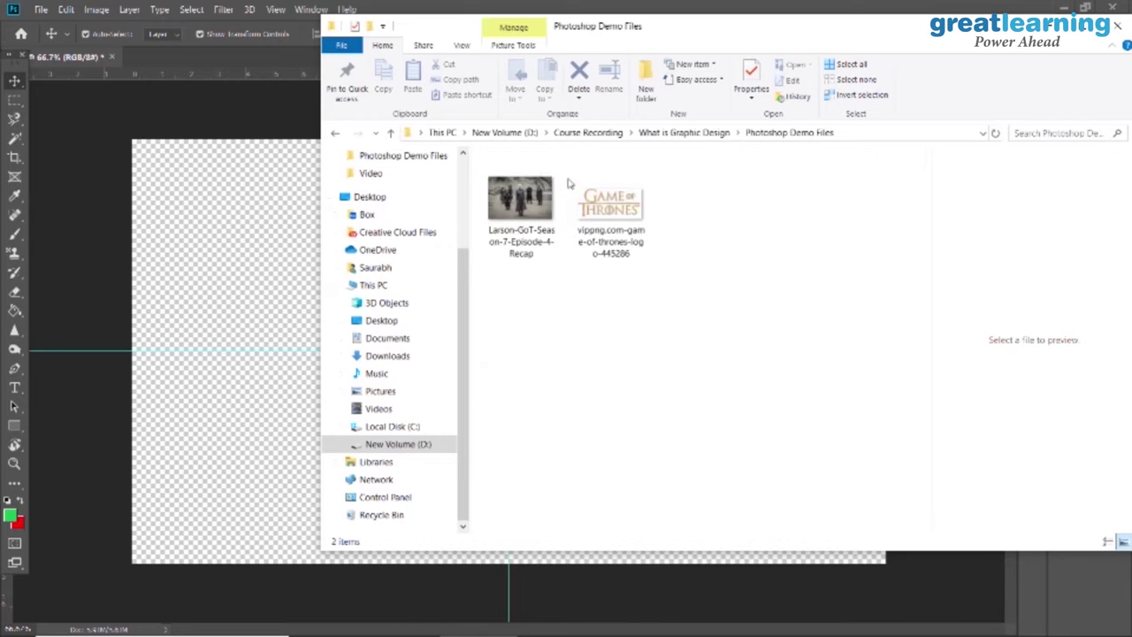
Move the folder window clear of part of the canvas and select the Larson-GoT-Season-7-Episode-4-Recap image
drag(648, 27, 847, 100)
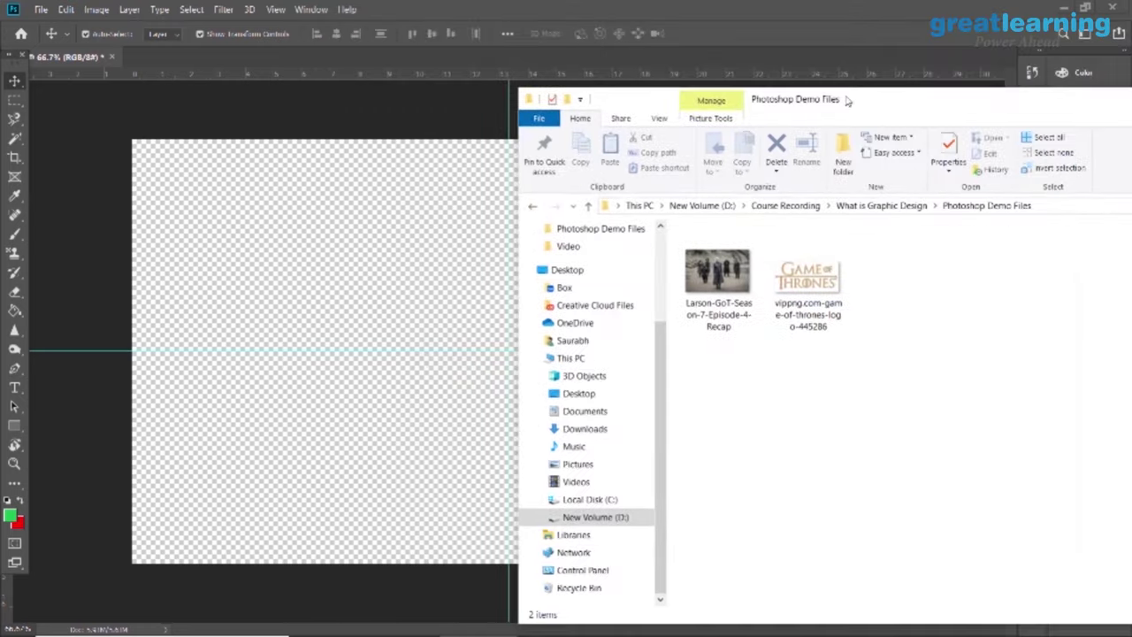
click(827, 304)
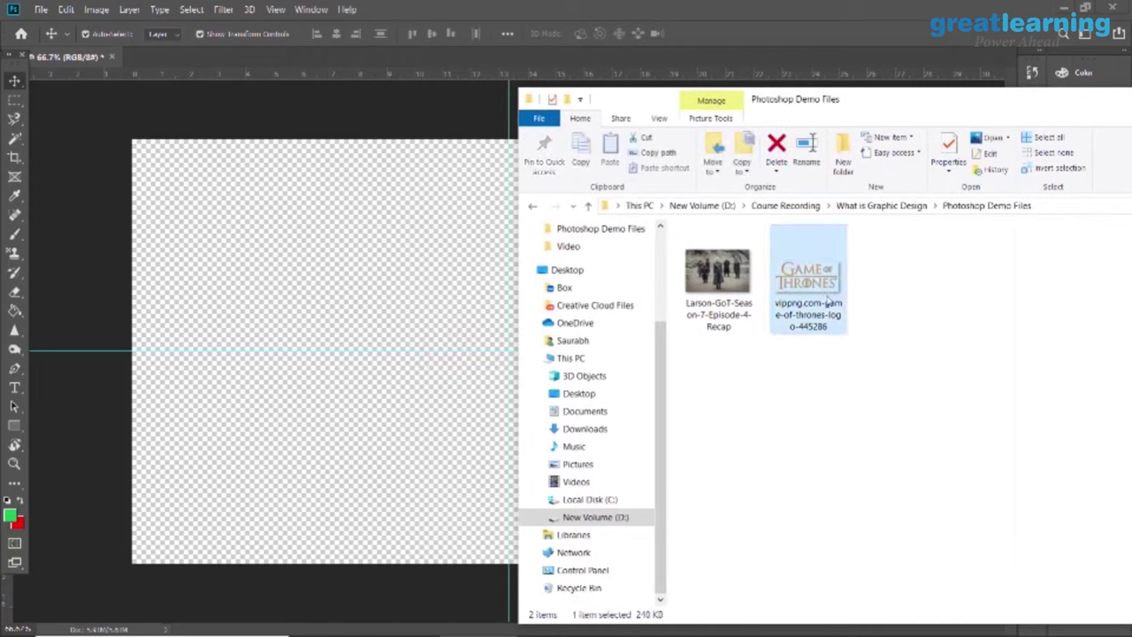
click(738, 307)
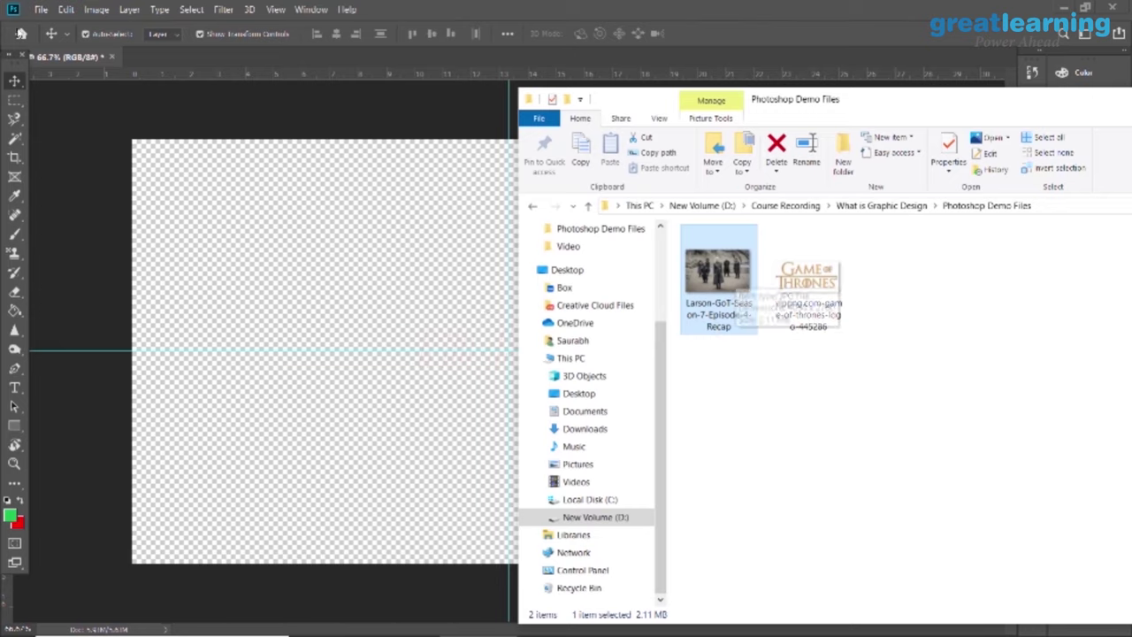
click(40, 9)
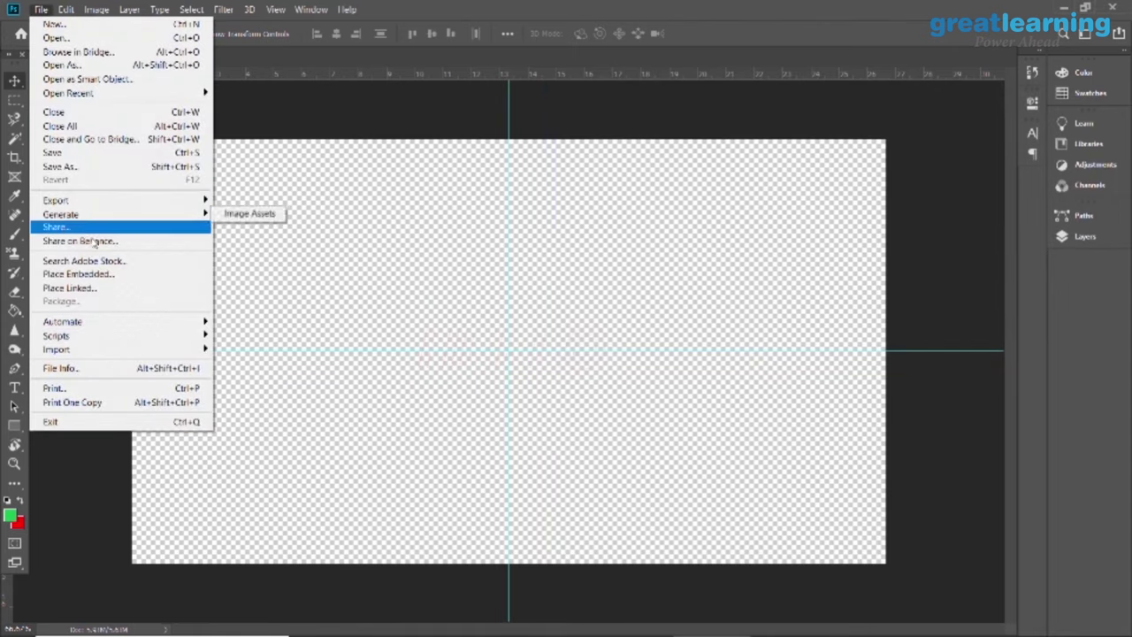
mouse_move(100, 354)
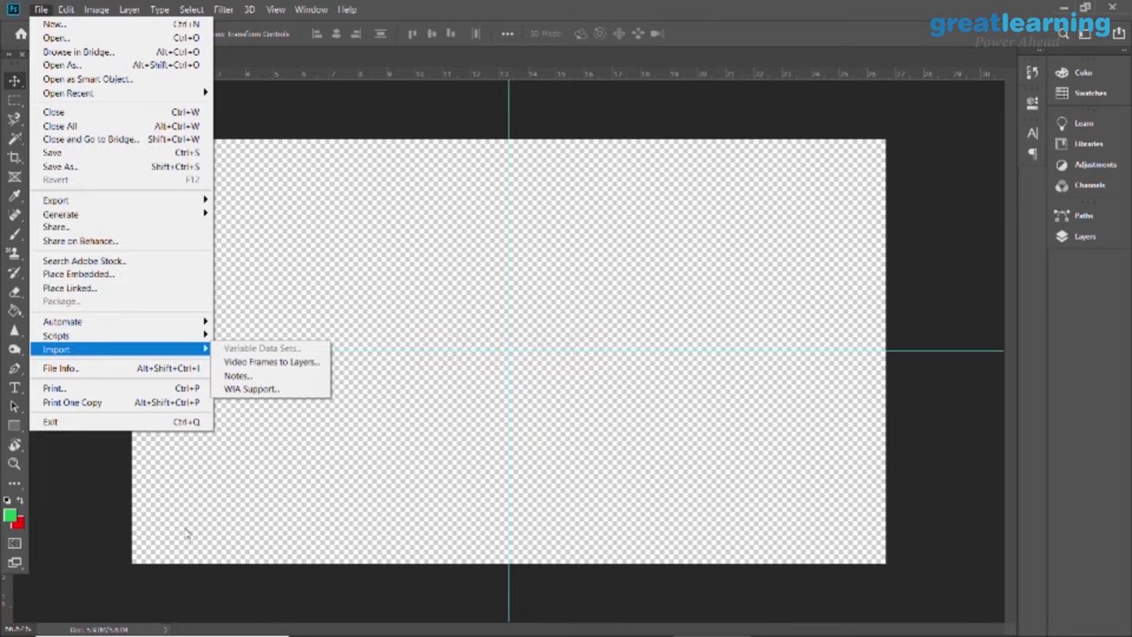
click(55, 38)
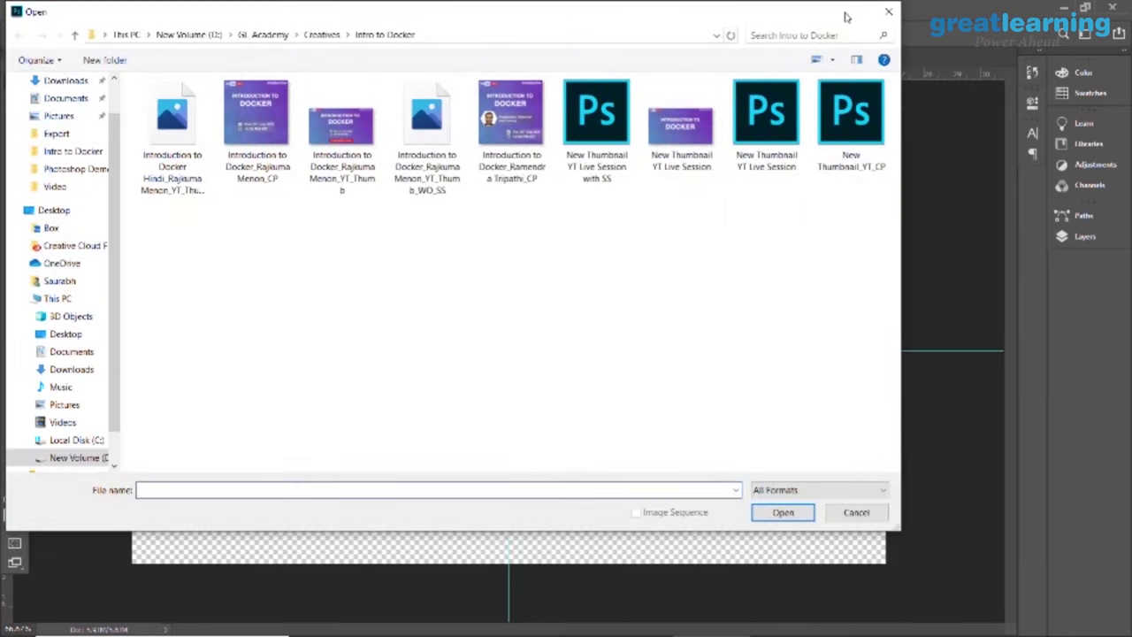
click(888, 11)
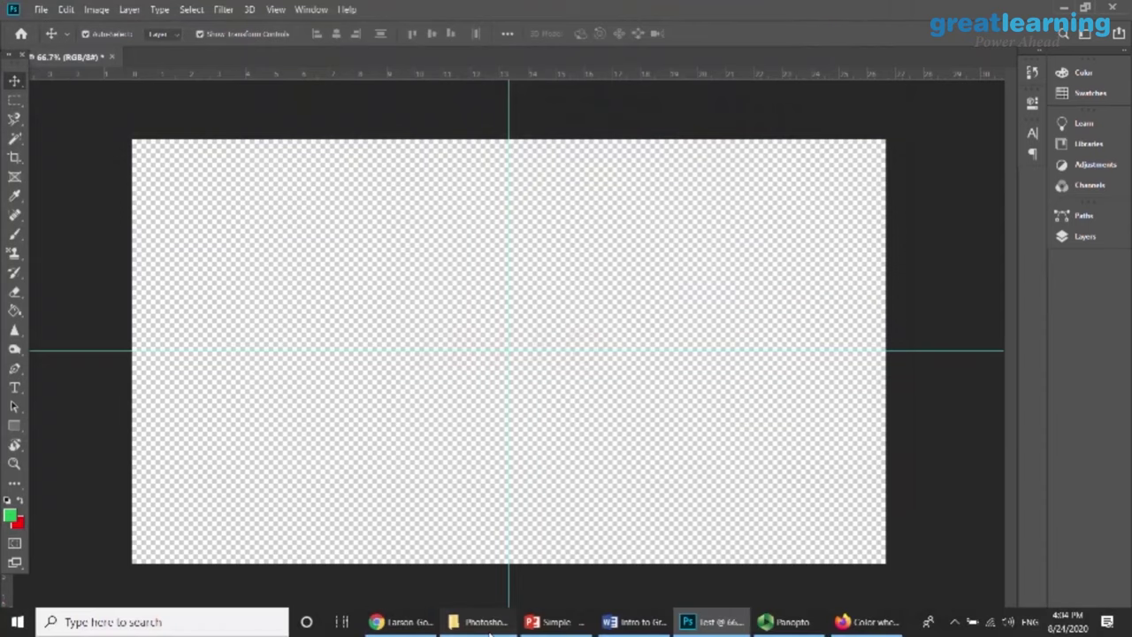
Place the Larson-GoT-Season-7-Episode-4-Recap photo into the Test document and enlarge it to about 48.75% so it covers the canvas
click(482, 622)
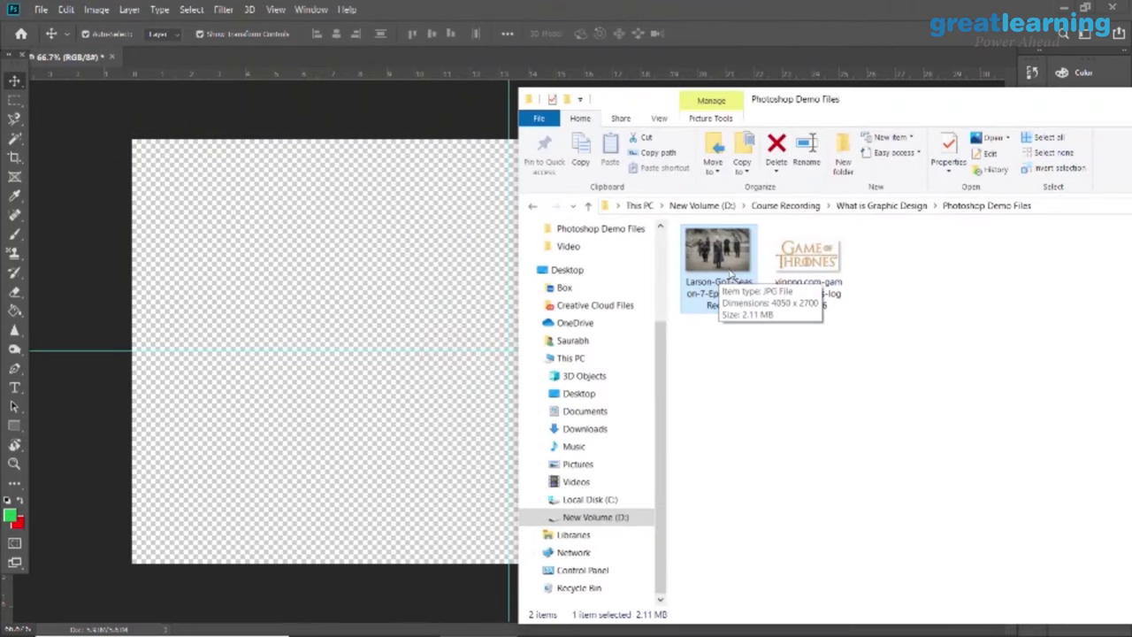
drag(719, 263, 369, 298)
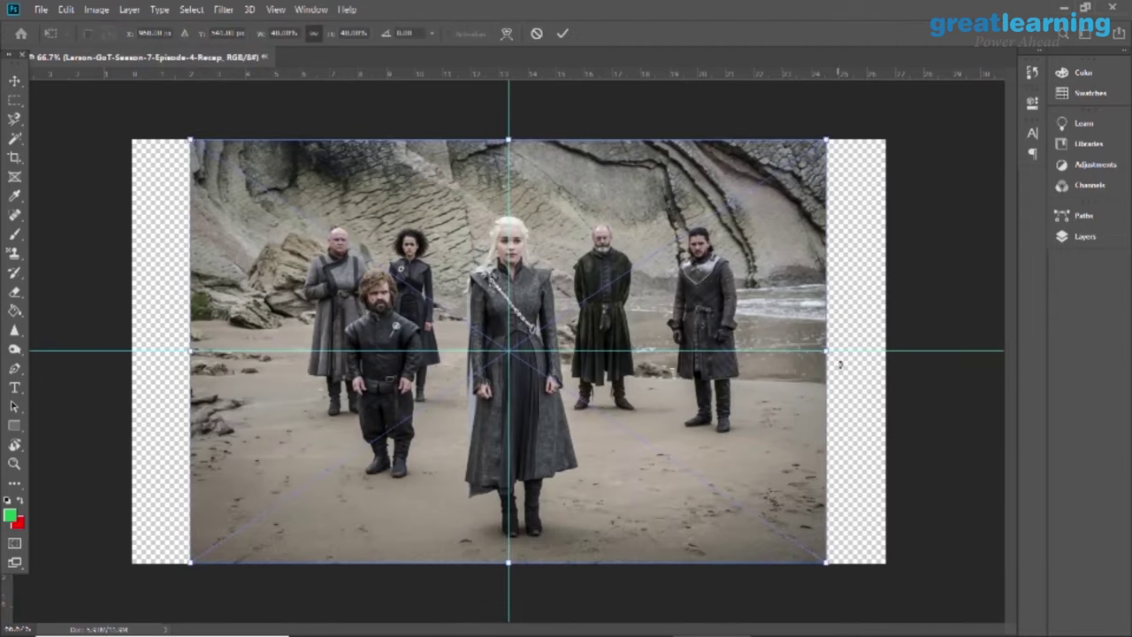
drag(827, 140, 899, 90)
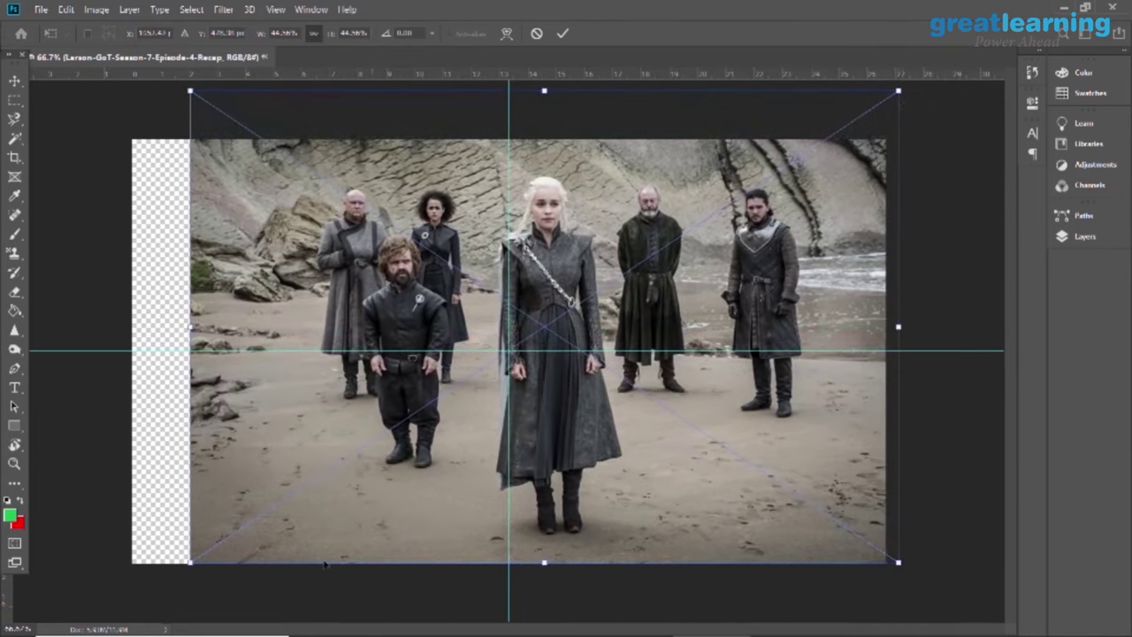
drag(191, 561, 124, 608)
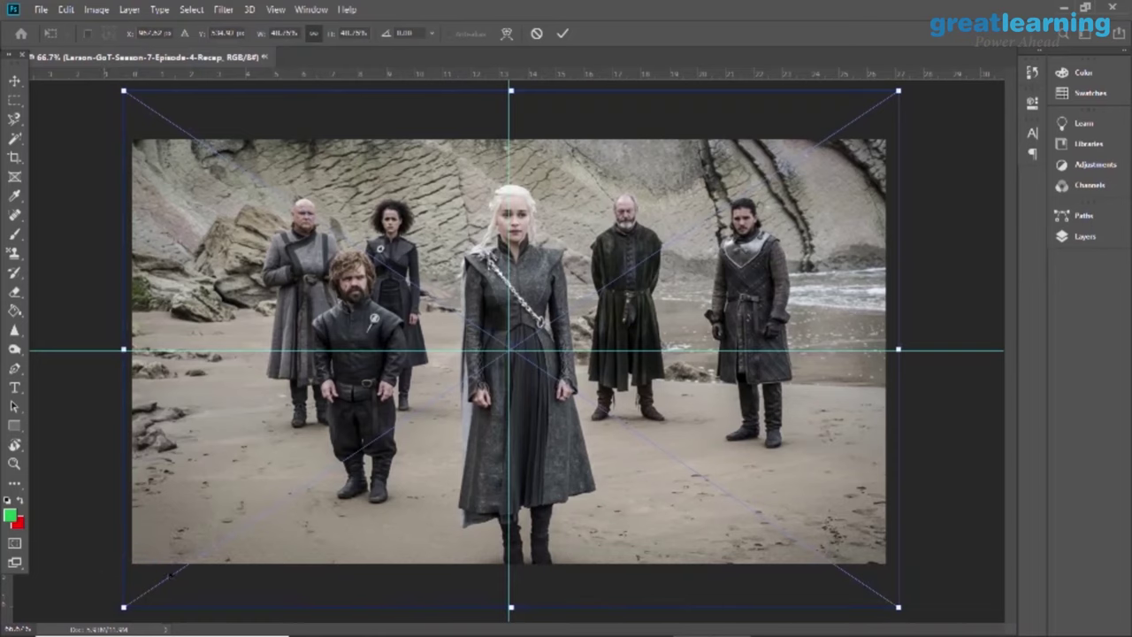
Fit the photo to the canvas width at about 47.41%, commit the placement, shift the photo upward and deselect it
drag(899, 349, 885, 351)
drag(123, 349, 131, 350)
key(Return)
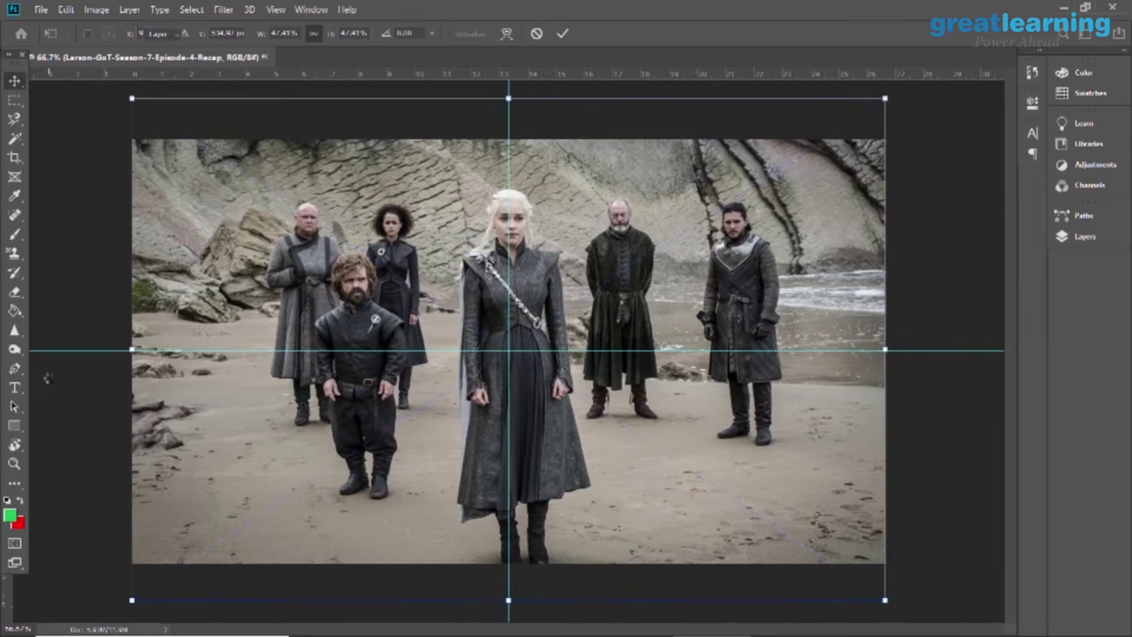
drag(750, 497, 751, 464)
key(ctrl+e)
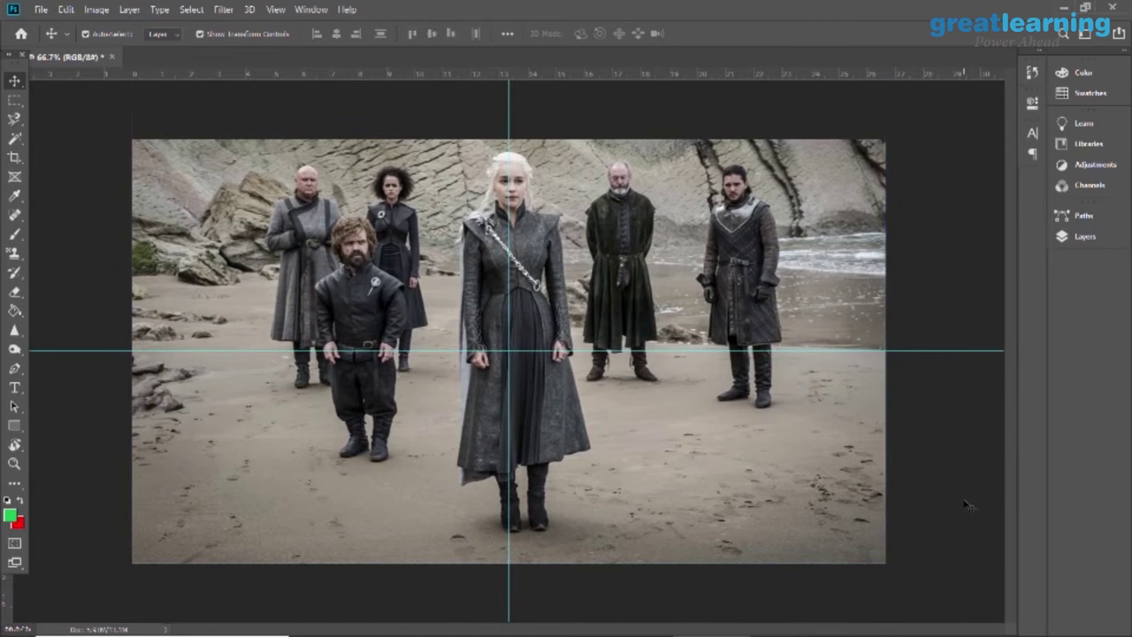
Switch to the Photoshop Demo Files folder and examine the preview and file properties of the vippng.com-game-of-thrones-logo-445286 image
key(alt+Tab)
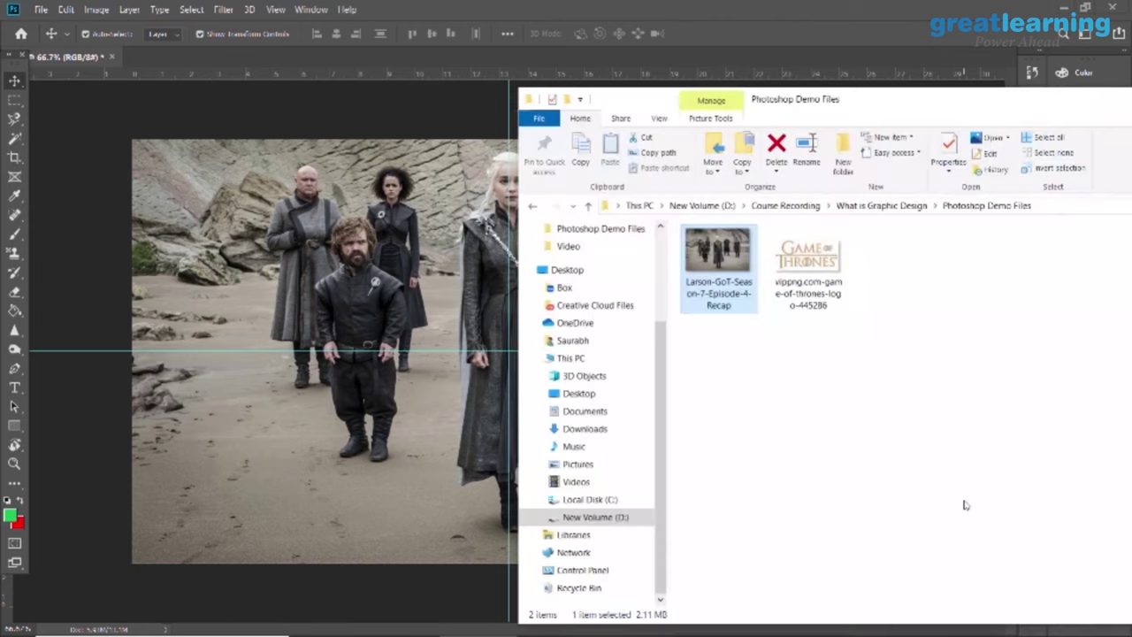
click(814, 246)
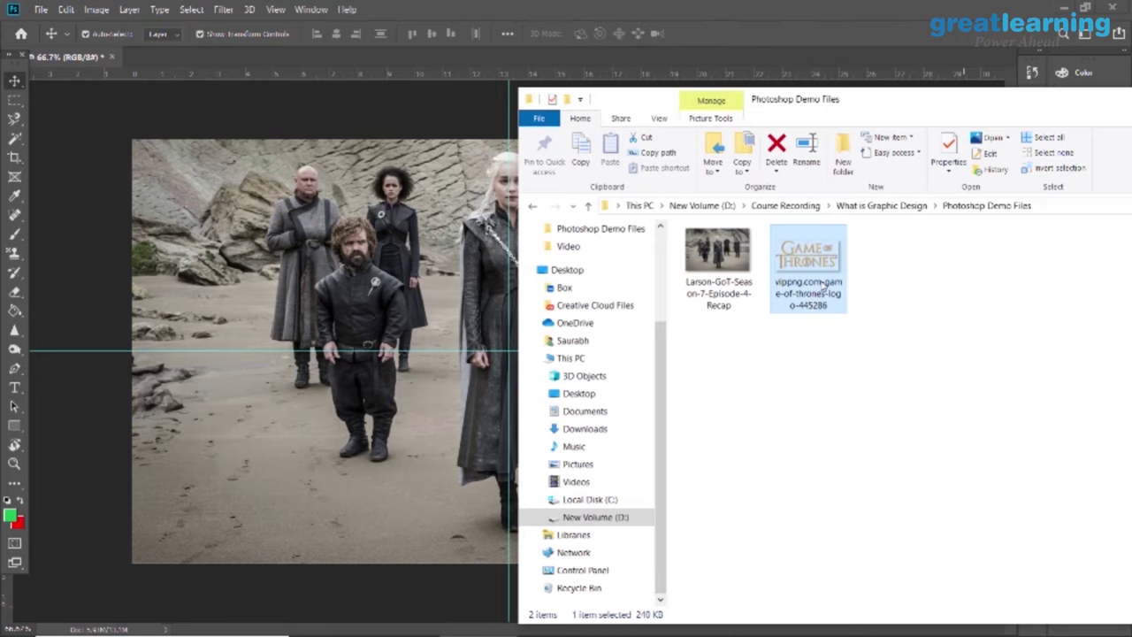
click(856, 292)
drag(878, 103, 520, 82)
click(451, 243)
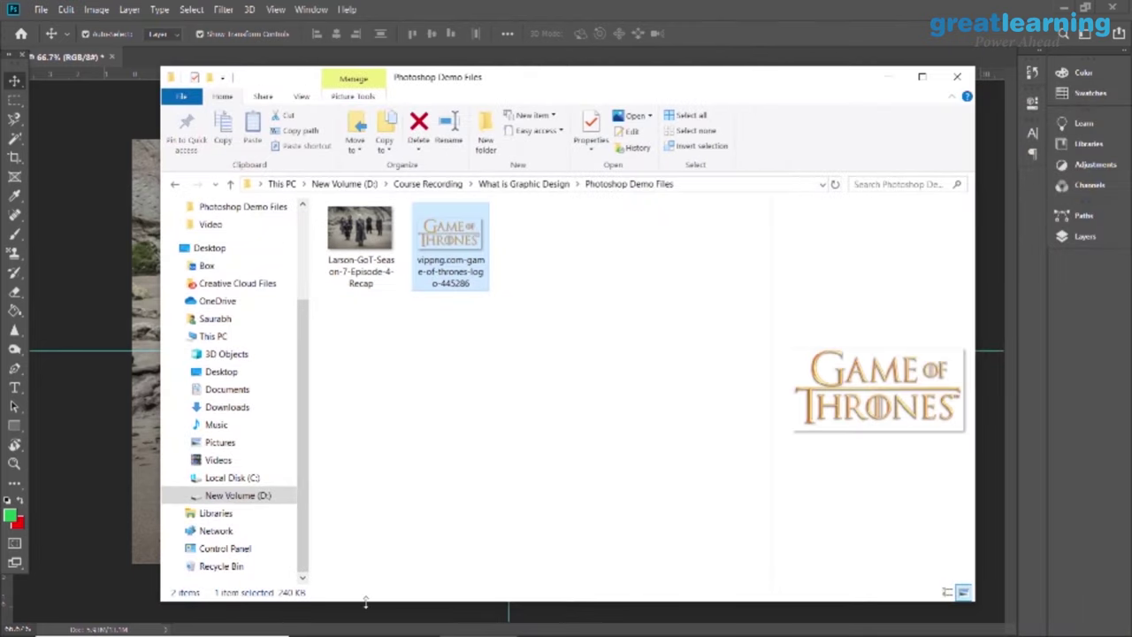
right_click(452, 290)
click(513, 620)
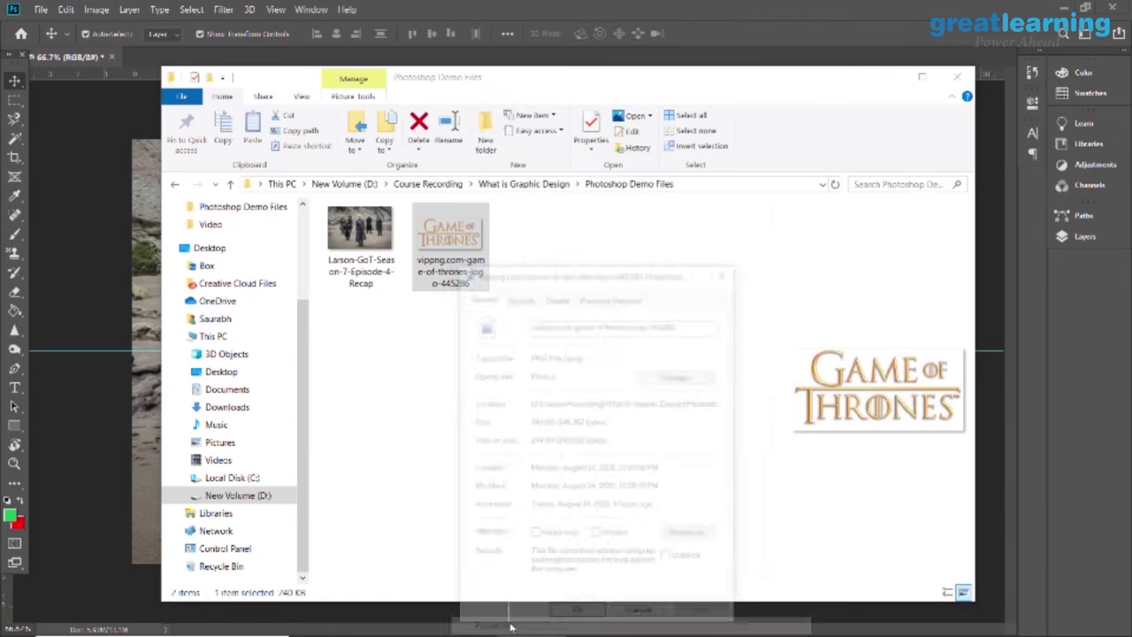
click(726, 271)
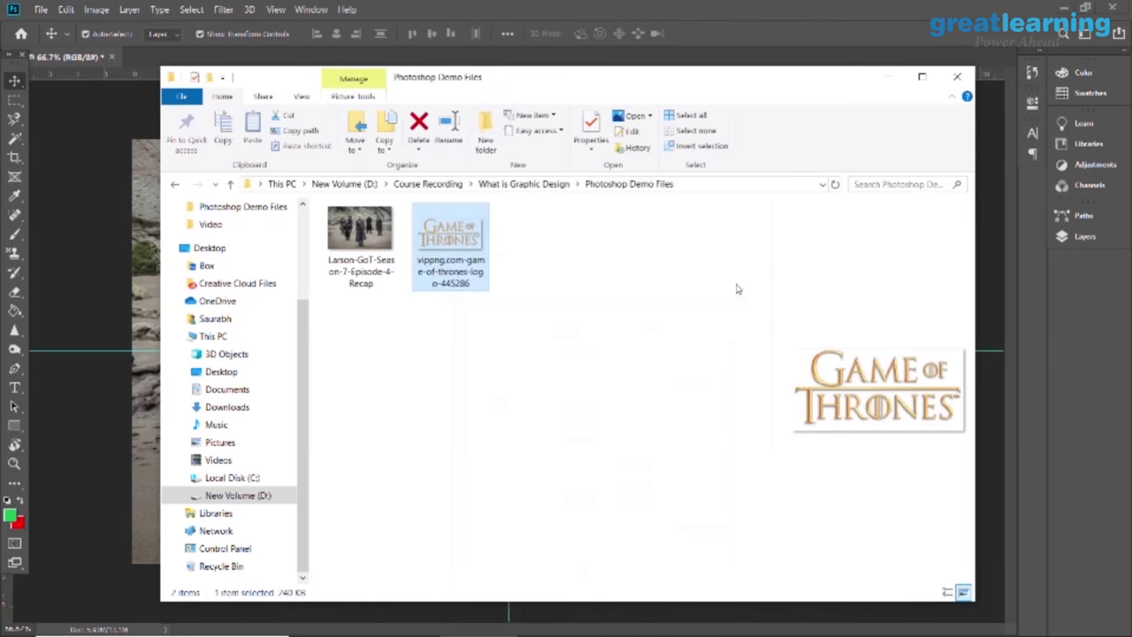
Move the folder window off the canvas and place the vippng.com-game-of-thrones-logo-445286 image over the photo
click(458, 277)
drag(563, 87, 770, 93)
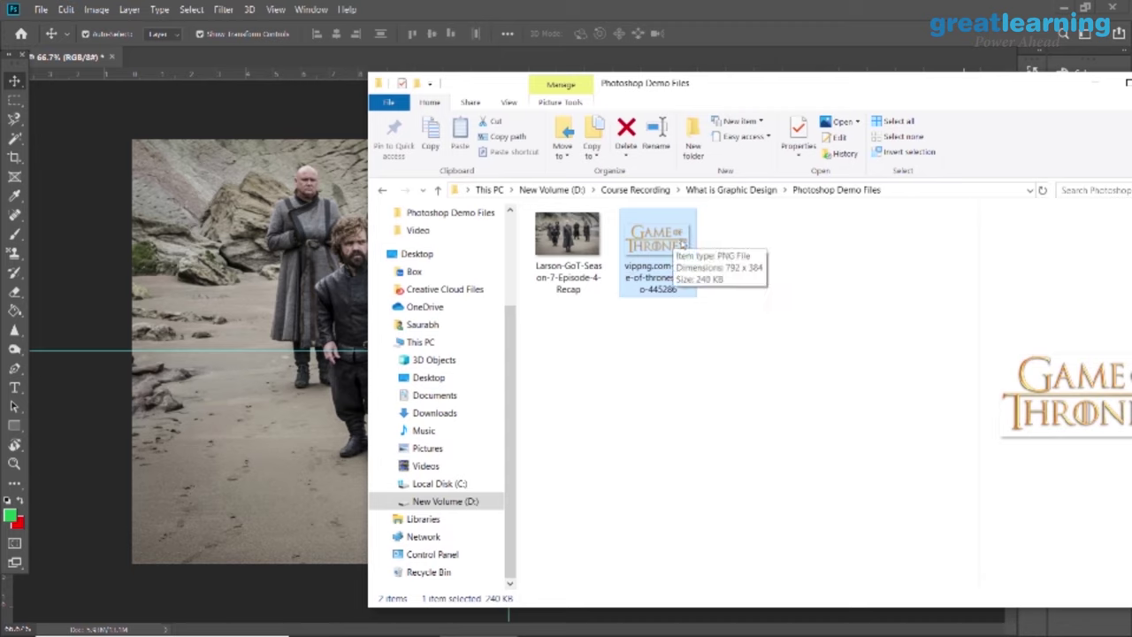
drag(683, 246, 258, 283)
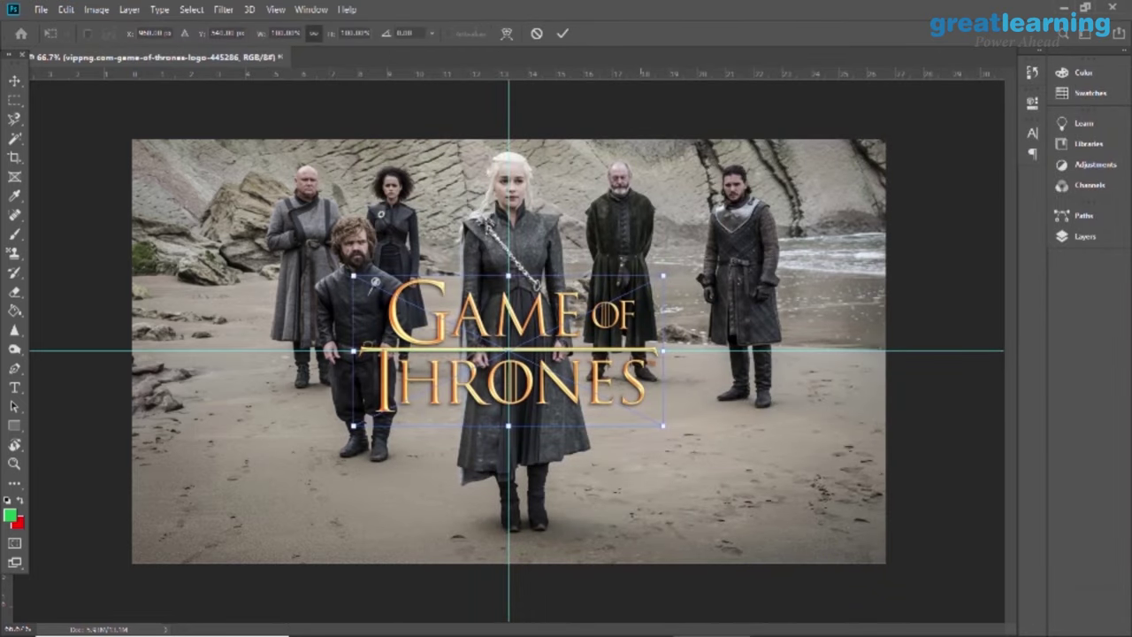
Enlarge the logo across the whole photo and shrink it to about 82.53% in the photo's lower-right area
drag(521, 389, 741, 515)
drag(568, 407, 116, 165)
drag(693, 463, 720, 407)
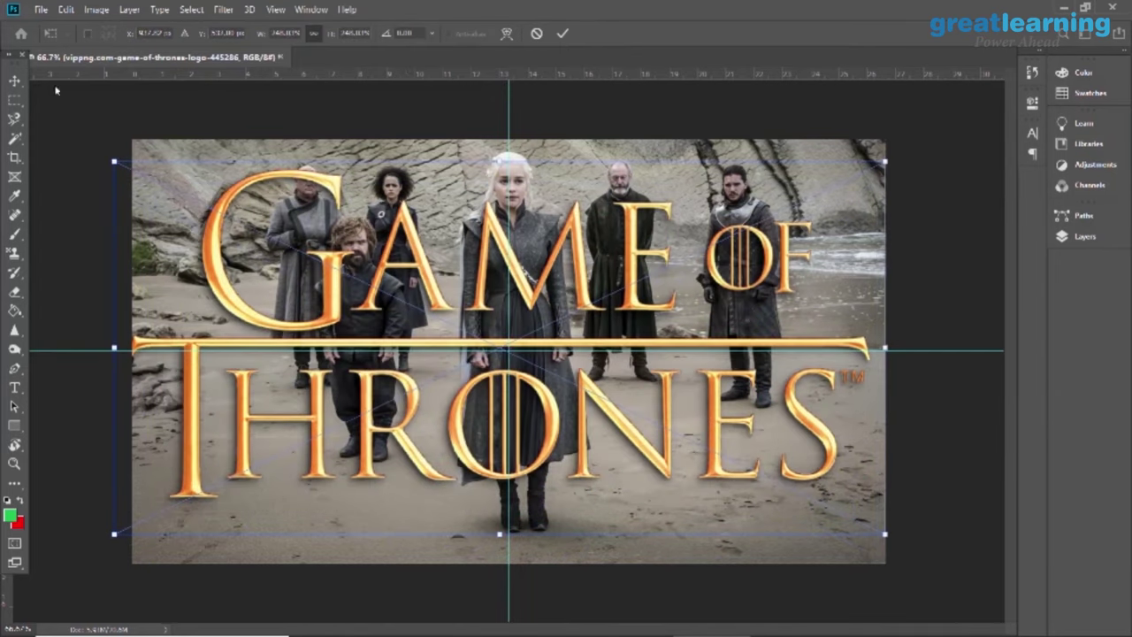
drag(105, 164, 645, 419)
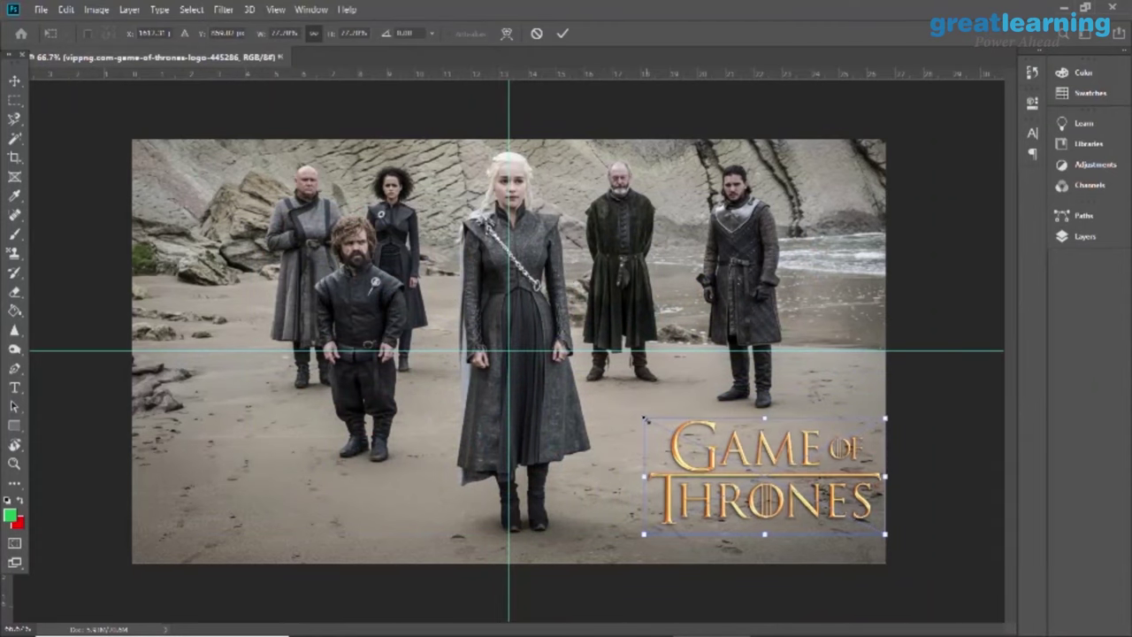
mouse_move(646, 419)
mouse_down()
mouse_move(253, 226)
mouse_move(628, 411)
mouse_up()
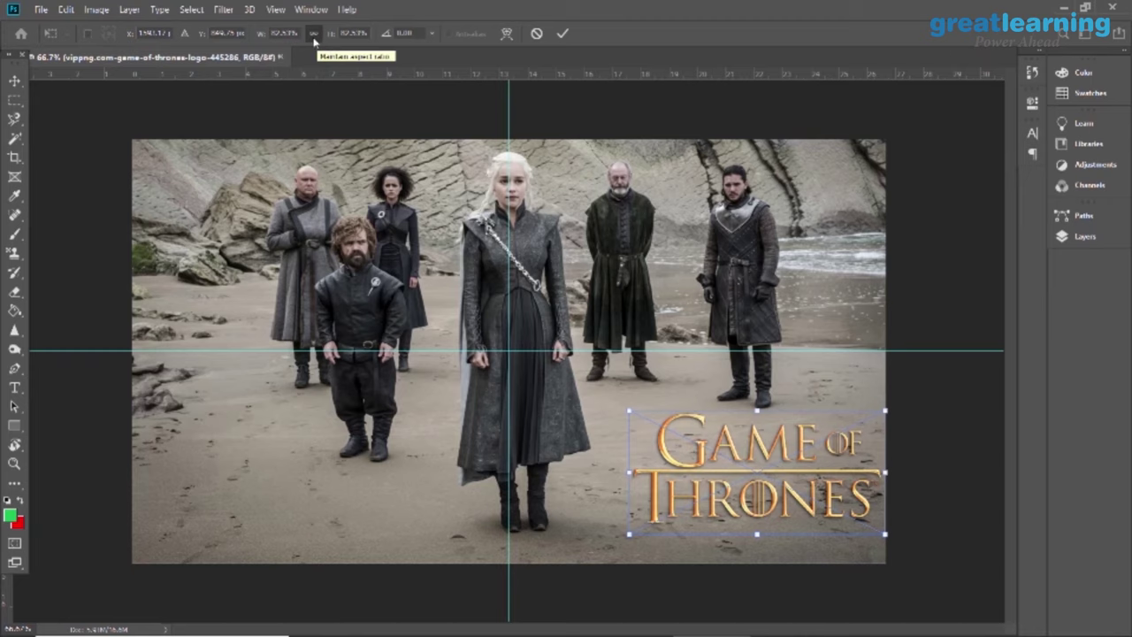
Try the logo at about 193.19%, reduce it to about 104.24% and position it in the photo's lower-right corner
drag(628, 412, 258, 300)
drag(673, 409, 548, 431)
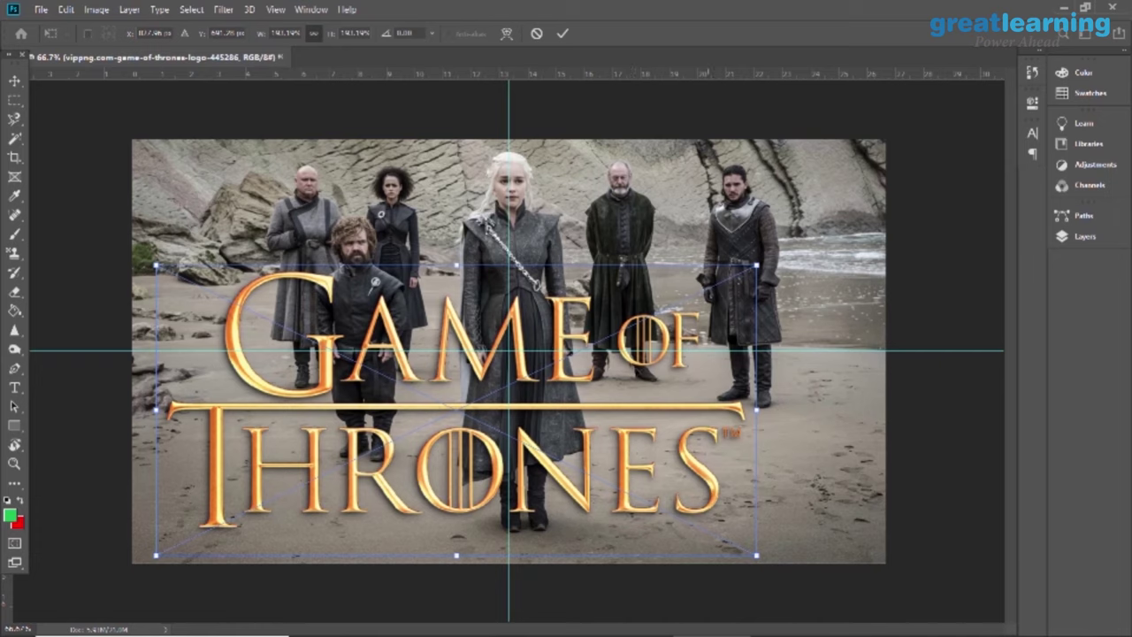
drag(506, 388, 742, 435)
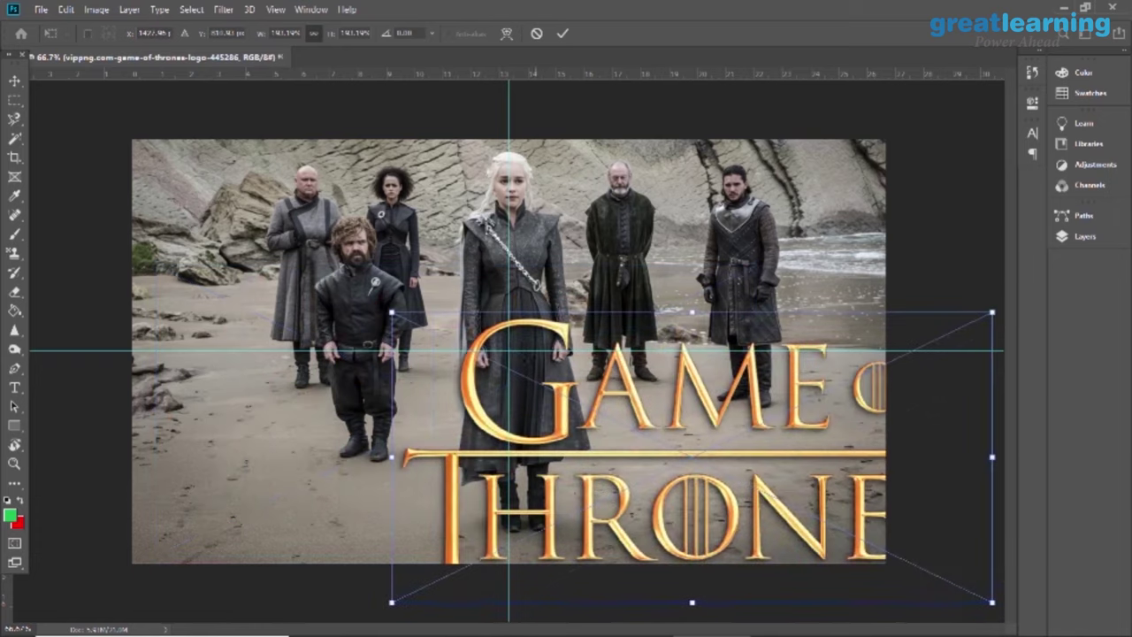
drag(392, 312, 664, 448)
drag(812, 488, 710, 434)
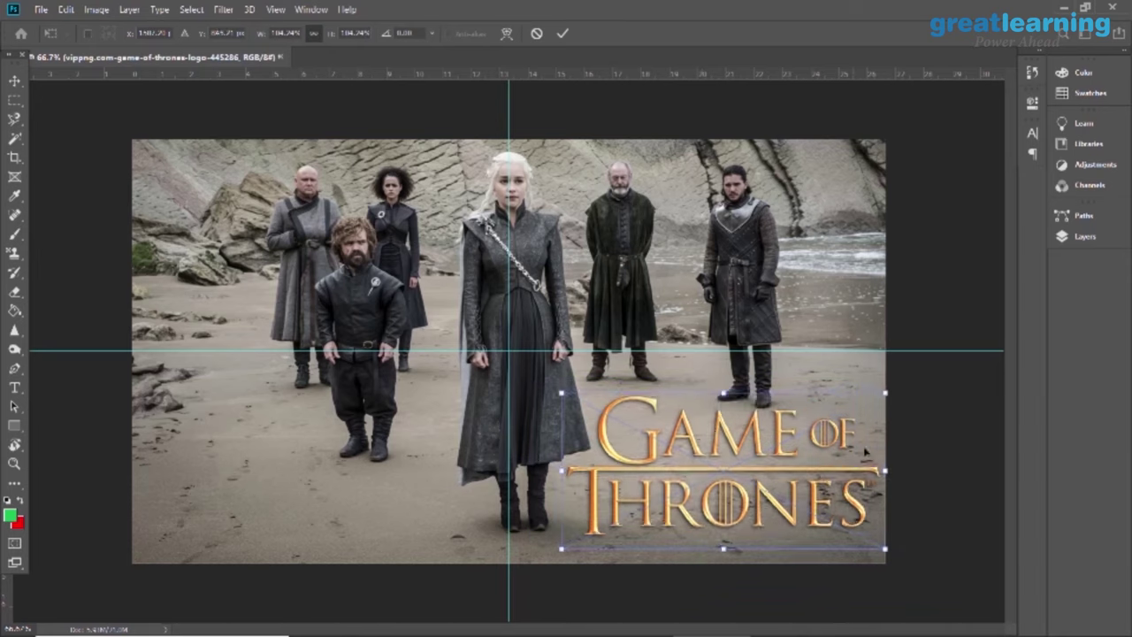
Shrink the logo slightly, inset it from the photo's lower-right corner, apply the transform and deselect it
drag(561, 393, 599, 405)
drag(792, 469, 776, 472)
key(Return)
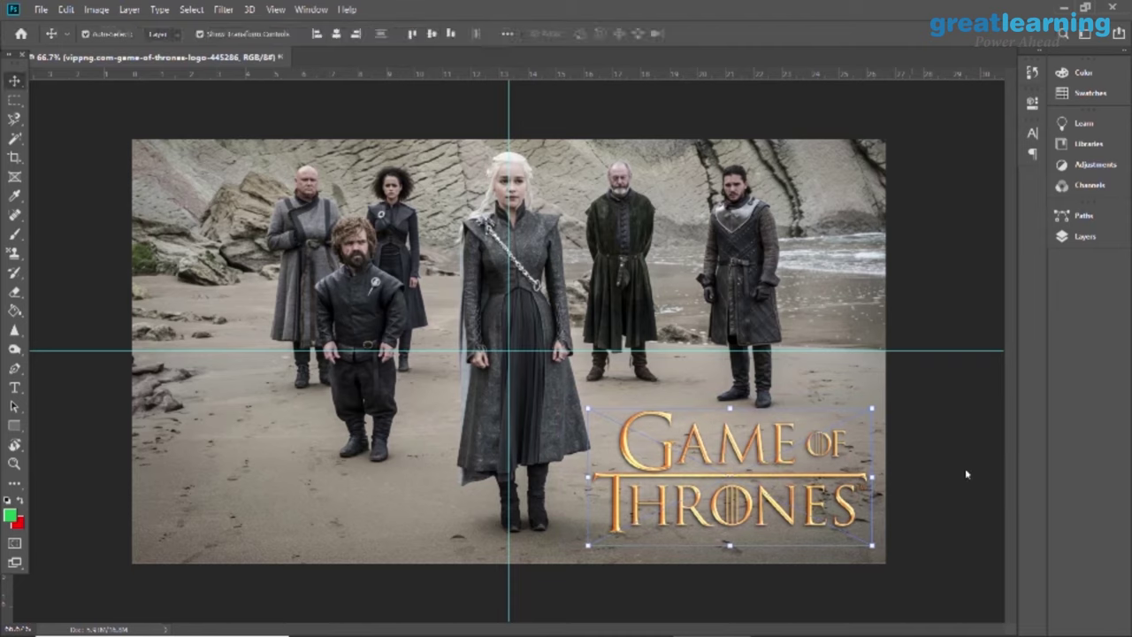
click(97, 124)
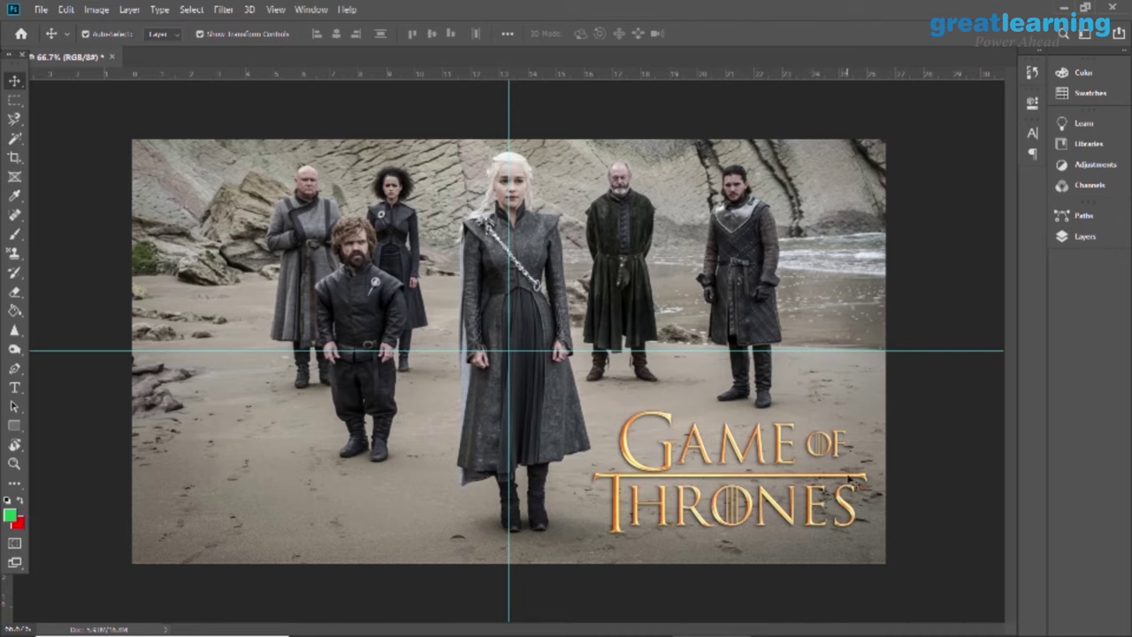
Try the logo in the photo's lower-left area, enlarge it to about 137.5% and place it over the upper-left area
click(792, 465)
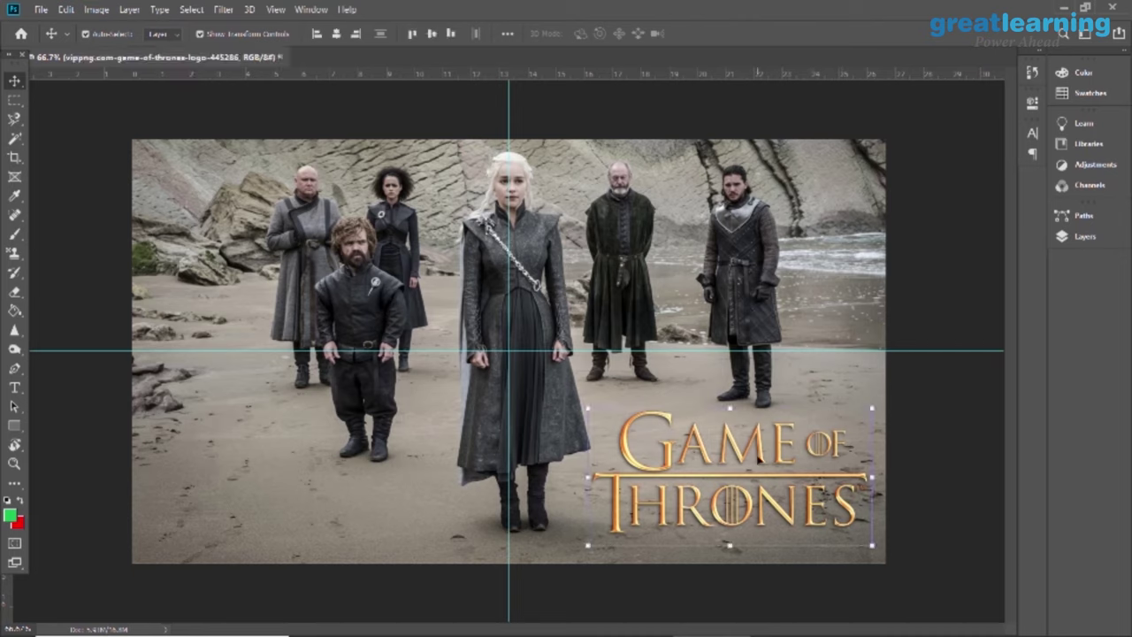
drag(763, 457, 337, 467)
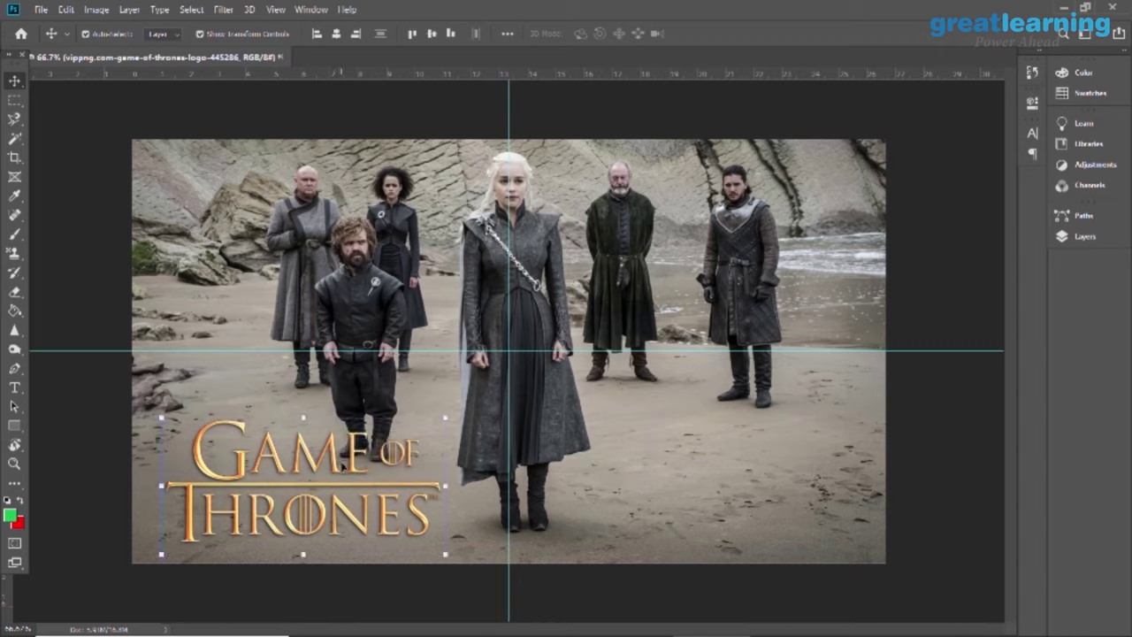
drag(161, 416, 128, 400)
drag(250, 427, 262, 184)
drag(455, 311, 534, 350)
drag(387, 260, 396, 218)
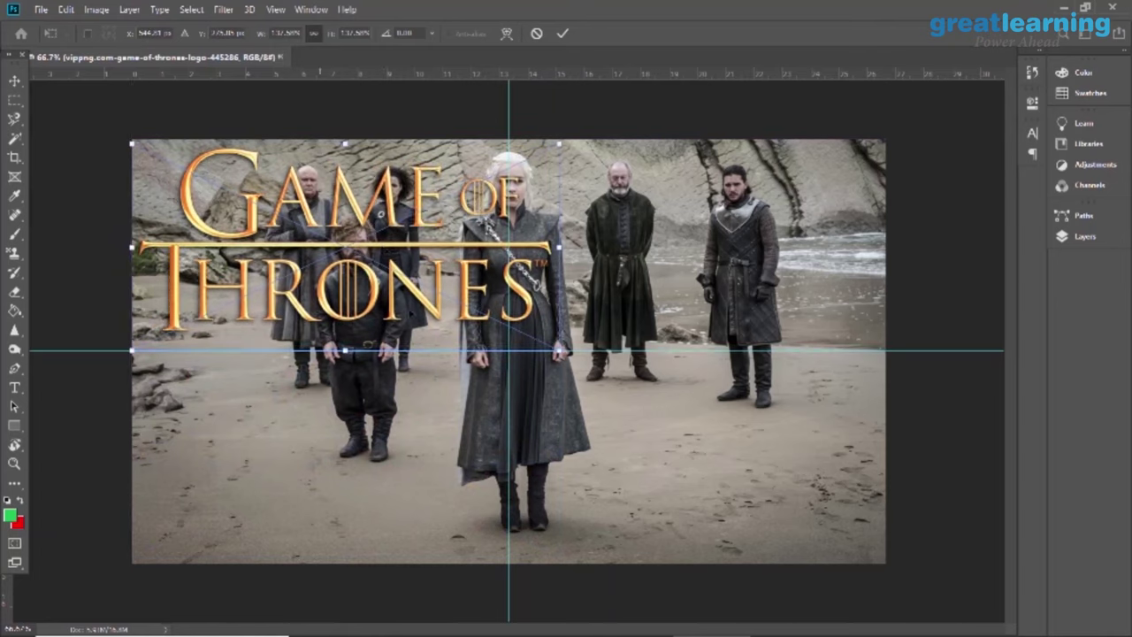
key(Return)
Try enlarging and repositioning the background photo beneath the logo, and discard the transform
drag(635, 436, 943, 433)
drag(418, 580, 138, 619)
drag(620, 393, 714, 404)
drag(142, 390, 55, 376)
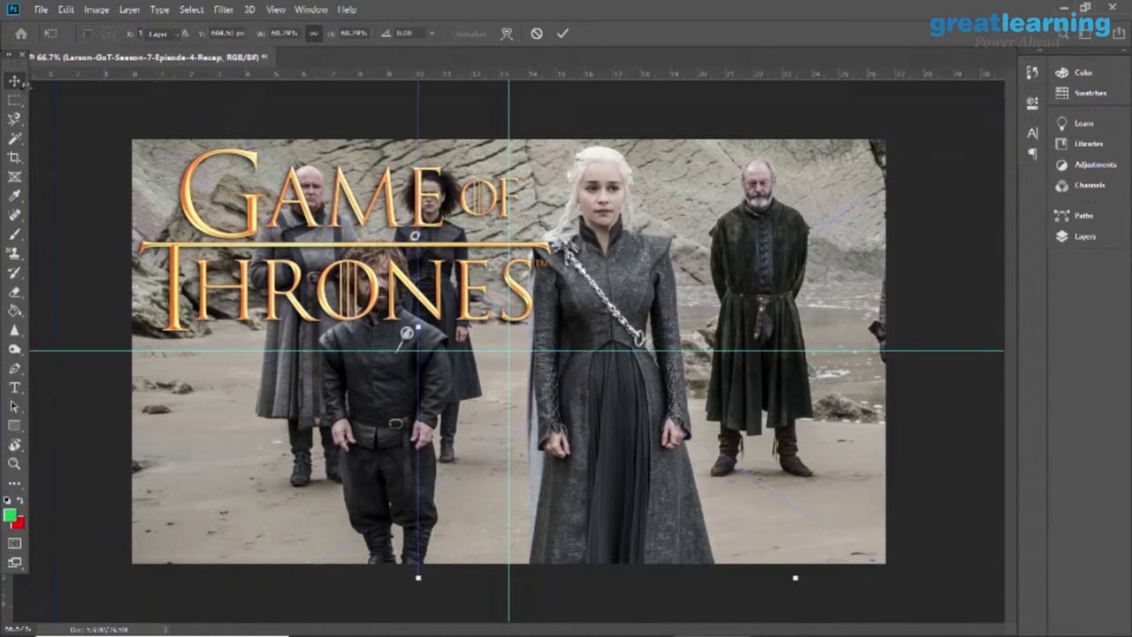
key(ctrl+z)
key(Escape)
Undo the logo enlargement and the photo shift, and move the logo back to the photo's lower-right corner
drag(225, 259, 267, 304)
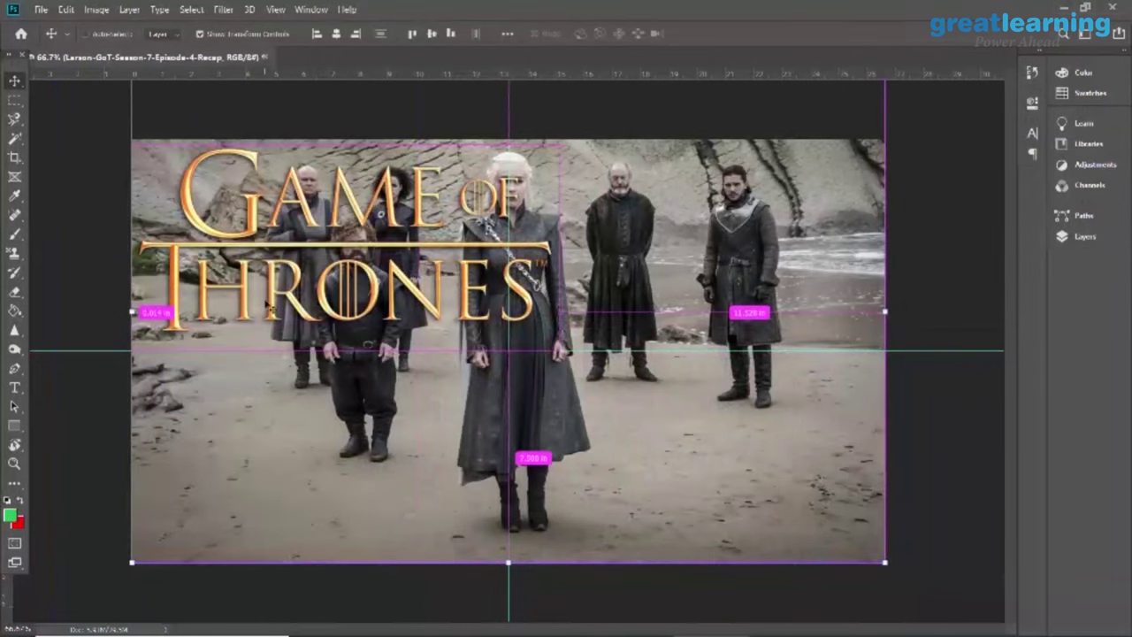
drag(977, 424, 977, 427)
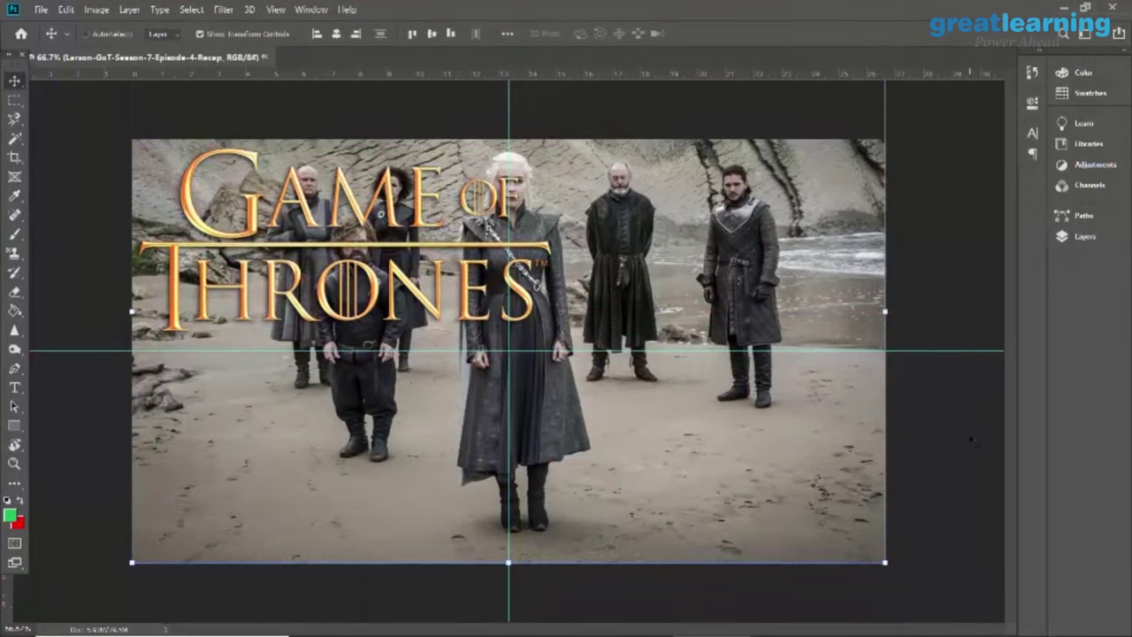
key(ctrl+z)
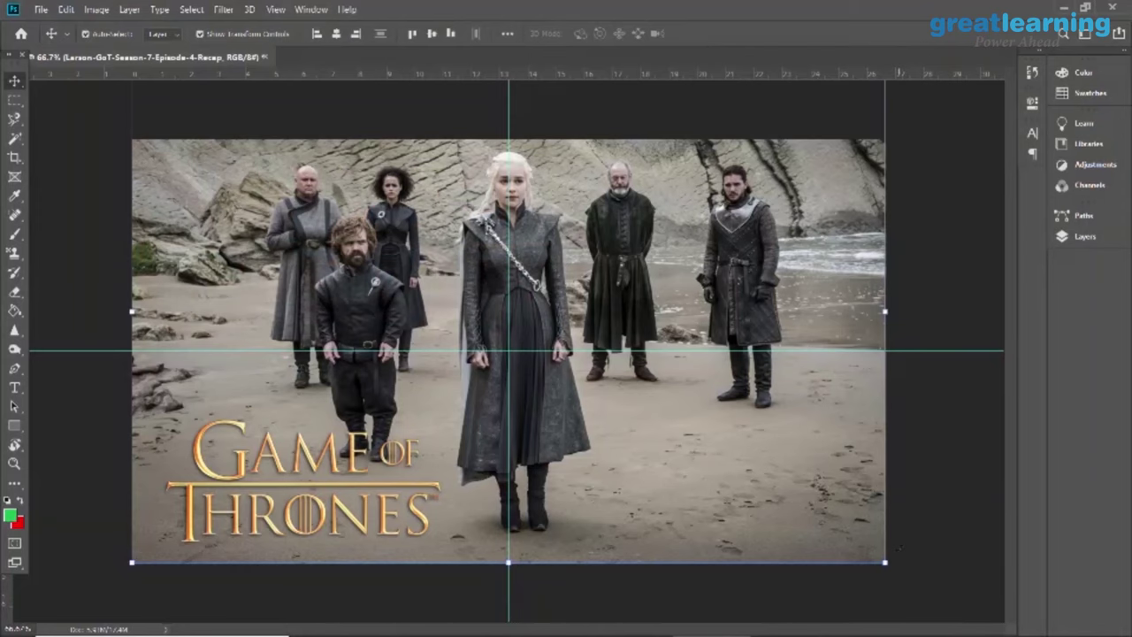
key(ctrl+z)
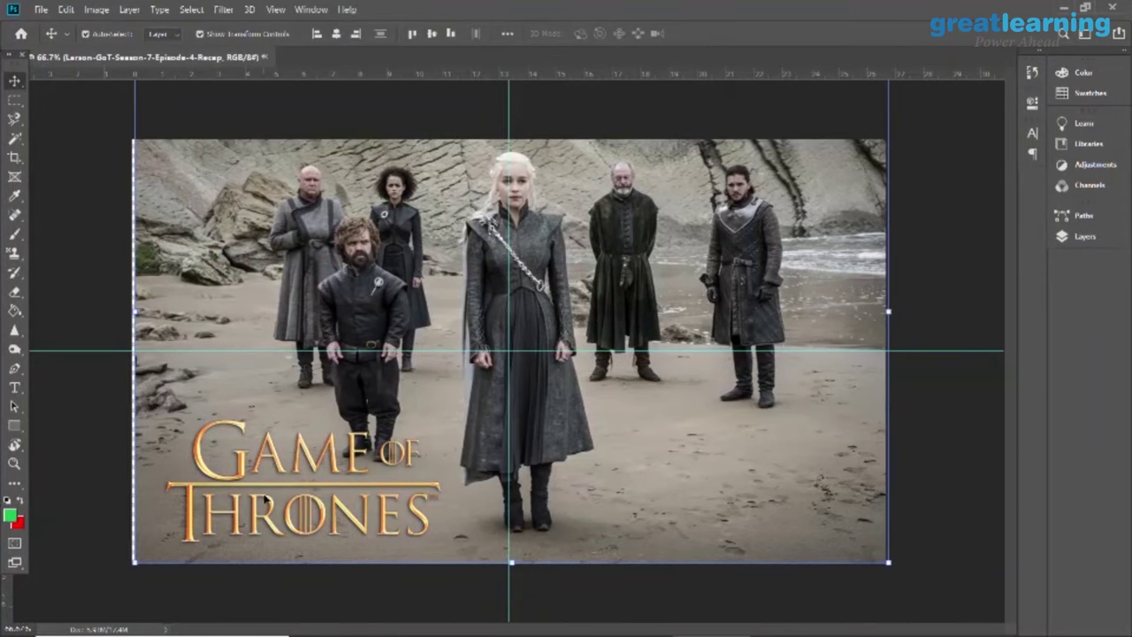
drag(270, 502, 695, 506)
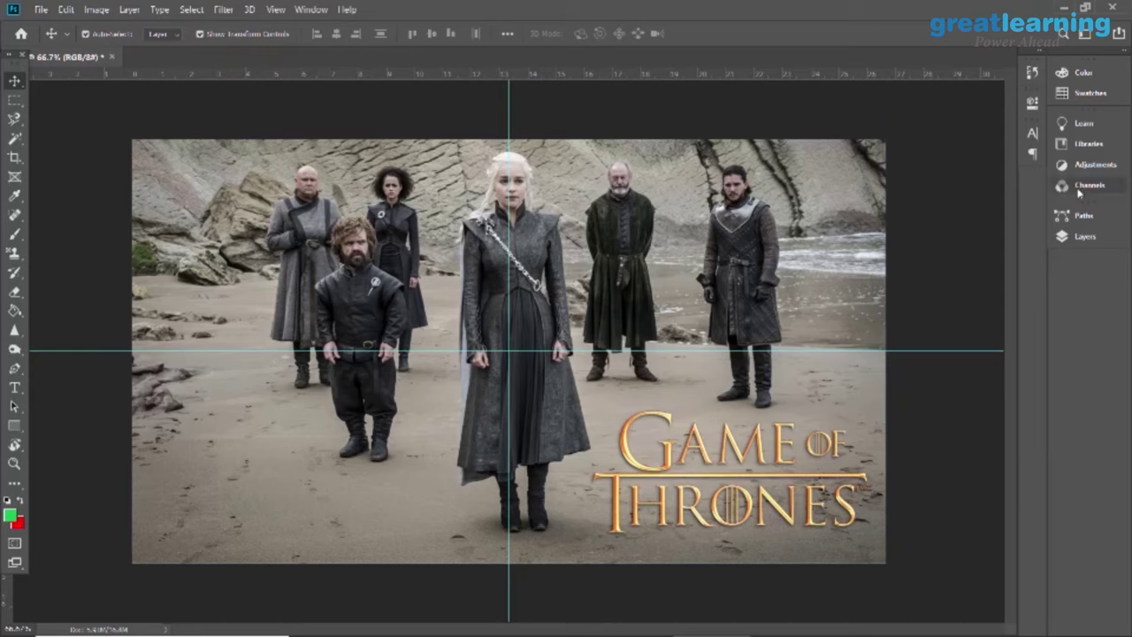
Select the vippng.com-game-of-thrones-logo-445286 layer and move the logo to the photo's lower-left area
click(1081, 236)
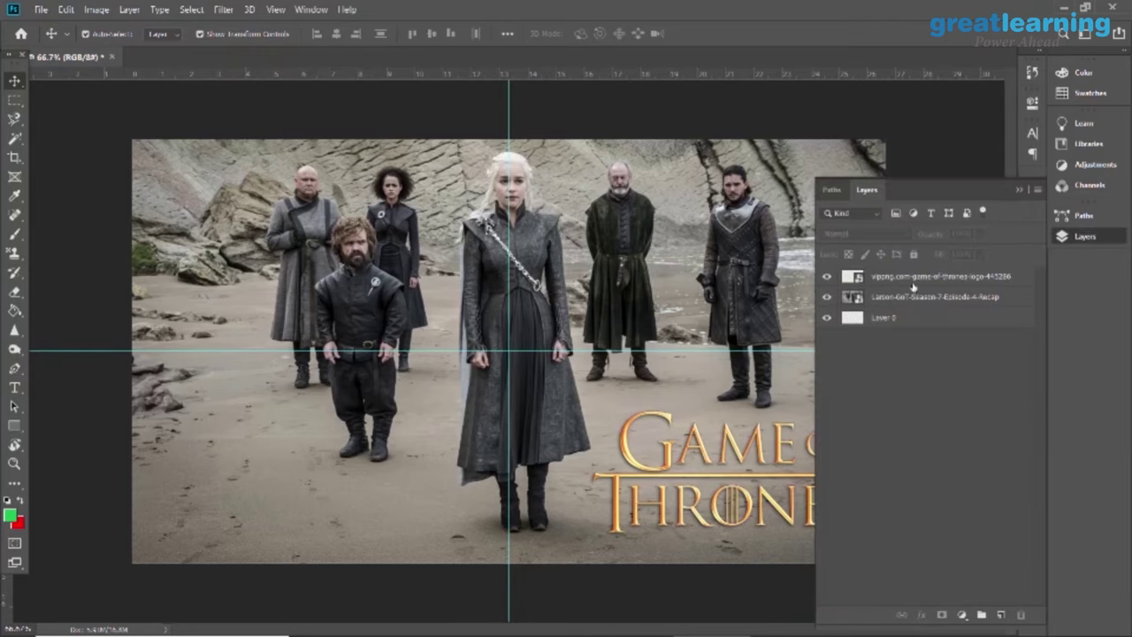
click(903, 277)
drag(738, 450, 323, 463)
key(ctrl+minus)
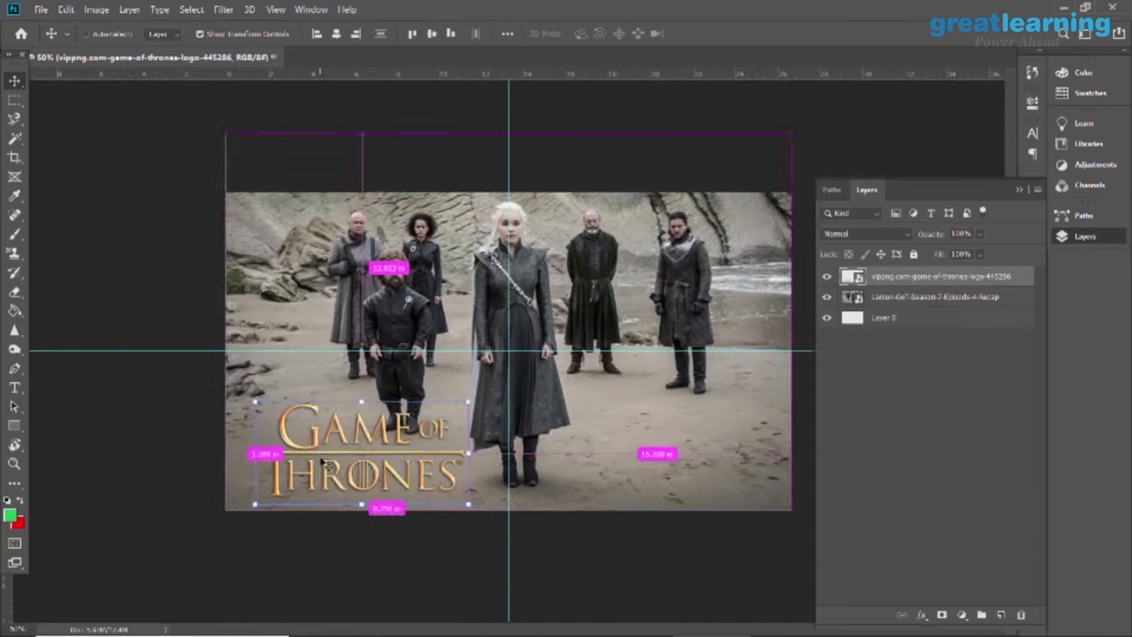
Select the logo's GAME OF line with a rectangular marquee about 8.65 by 2.9 inches and copy it to a new layer
key(ctrl+plus)
key(ctrl+plus)
scroll(427, 405, down, 3)
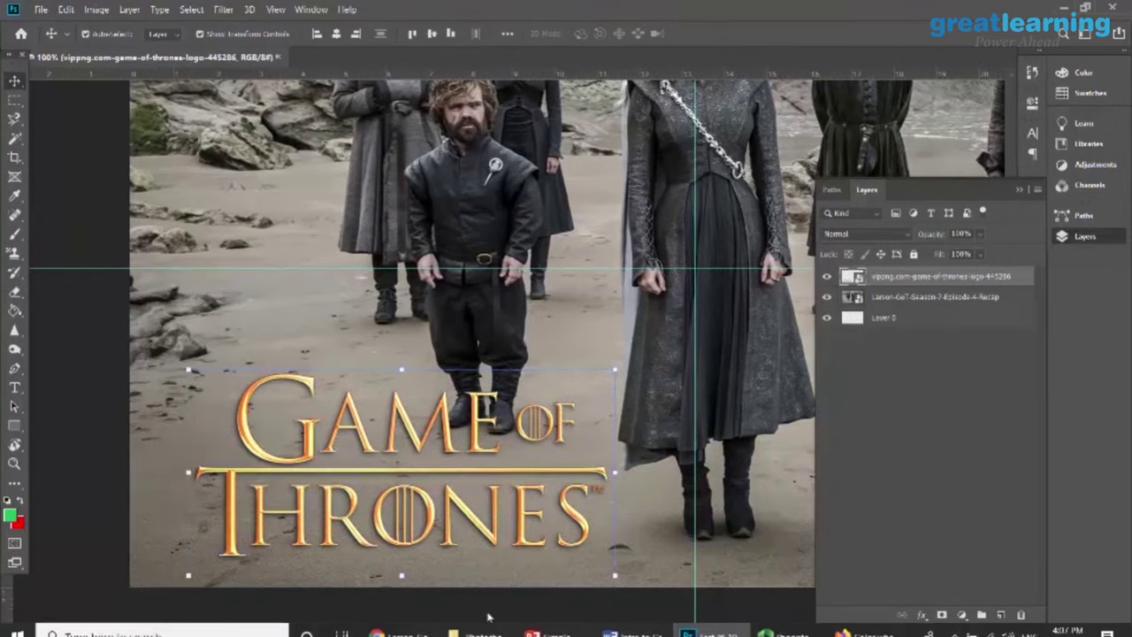
click(15, 101)
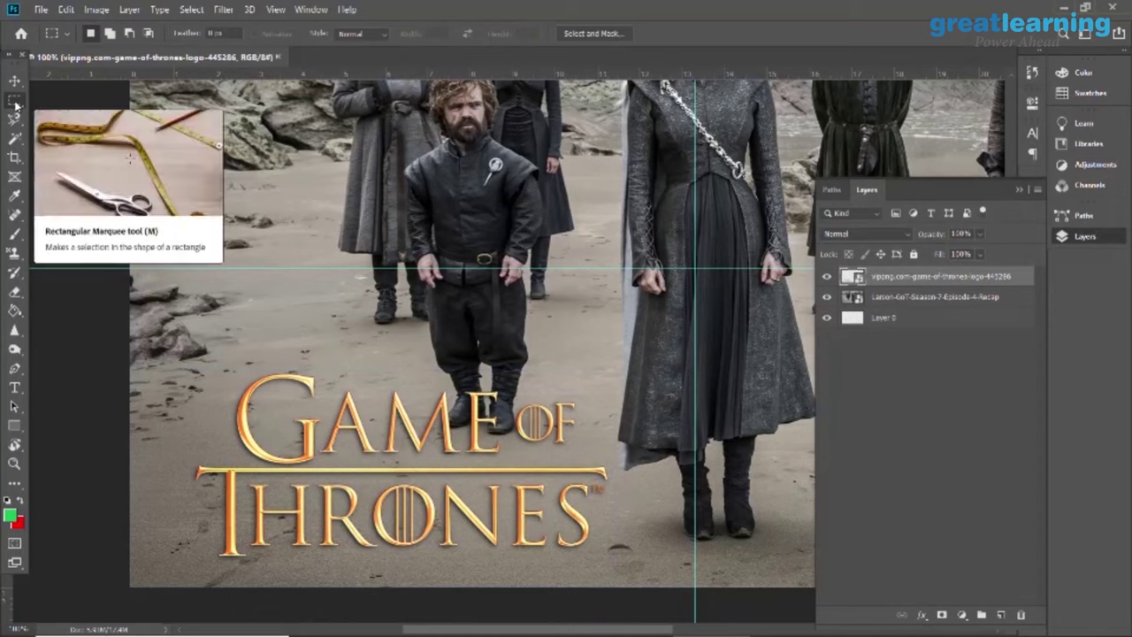
drag(215, 345, 581, 465)
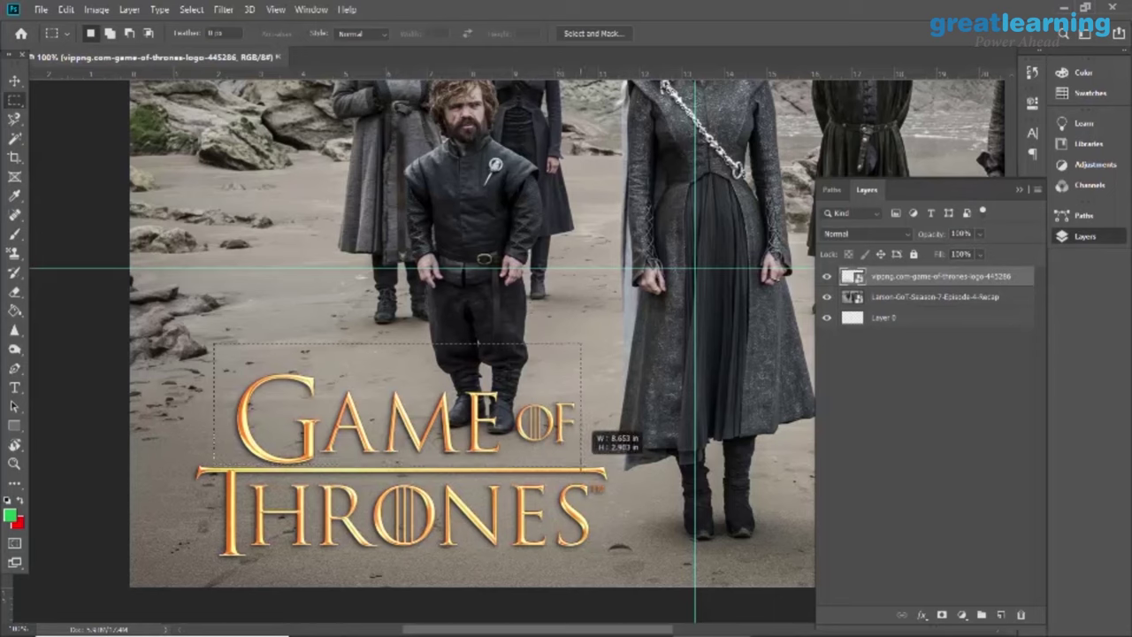
drag(581, 465, 579, 465)
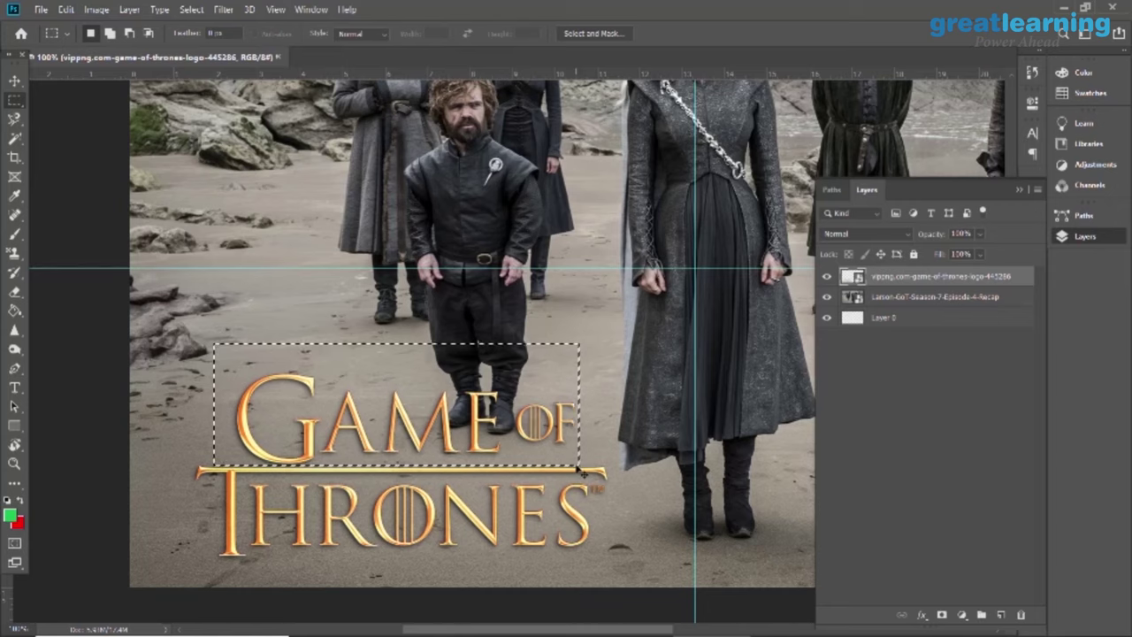
key(ctrl+j)
Move the GAME OF copy up and slightly left, above the original logo, and deselect all layers
key(v)
drag(406, 411, 357, 328)
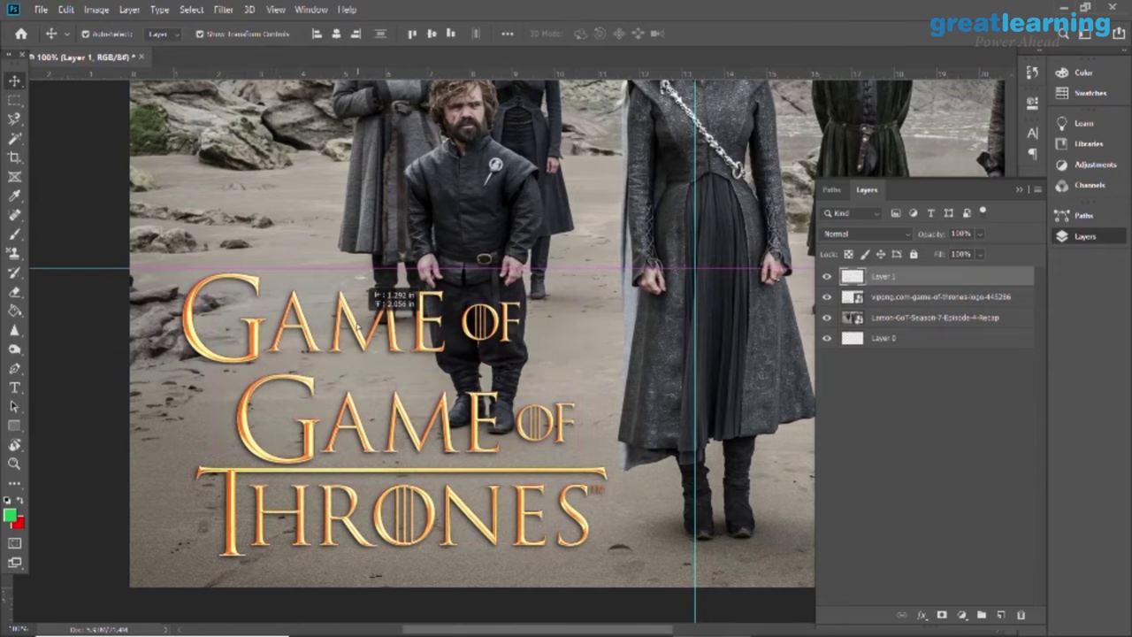
drag(374, 431, 414, 431)
key(ctrl+z)
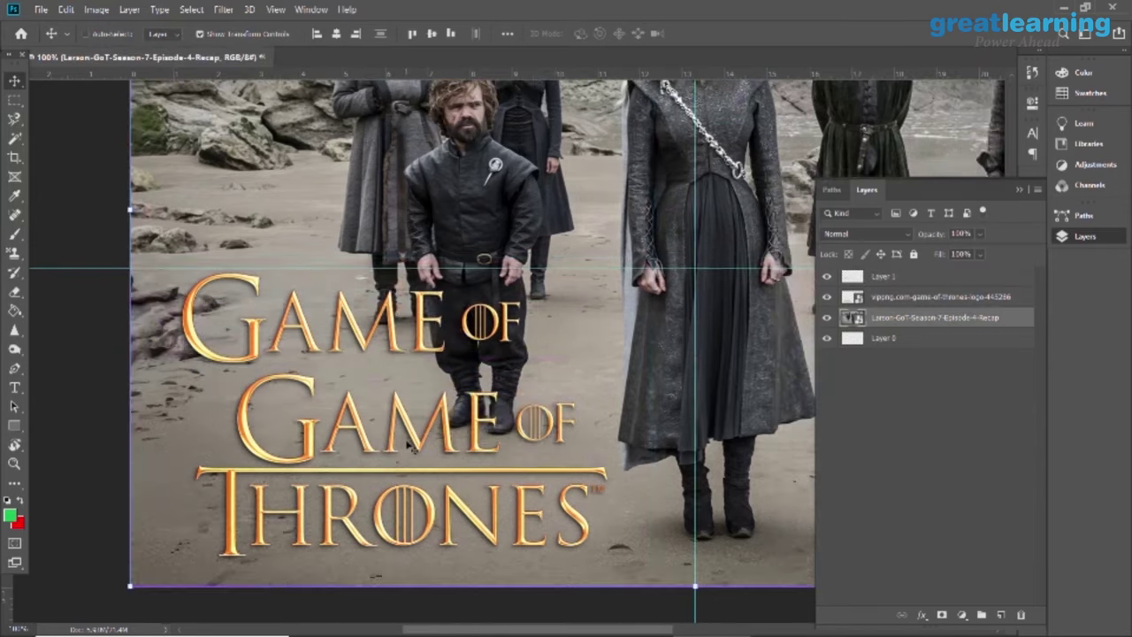
click(376, 456)
mouse_move(371, 508)
mouse_down()
mouse_move(406, 510)
mouse_move(354, 513)
mouse_up()
click(108, 438)
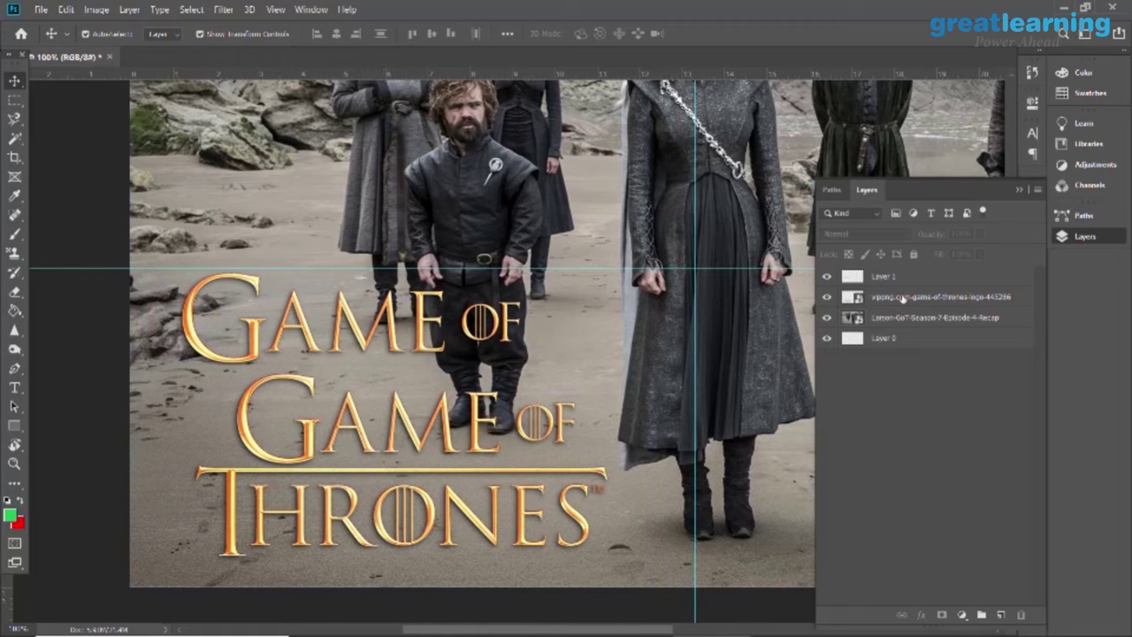
Select the logo's THRONES line with a rectangular marquee and copy it from the logo layer to a new layer
click(15, 100)
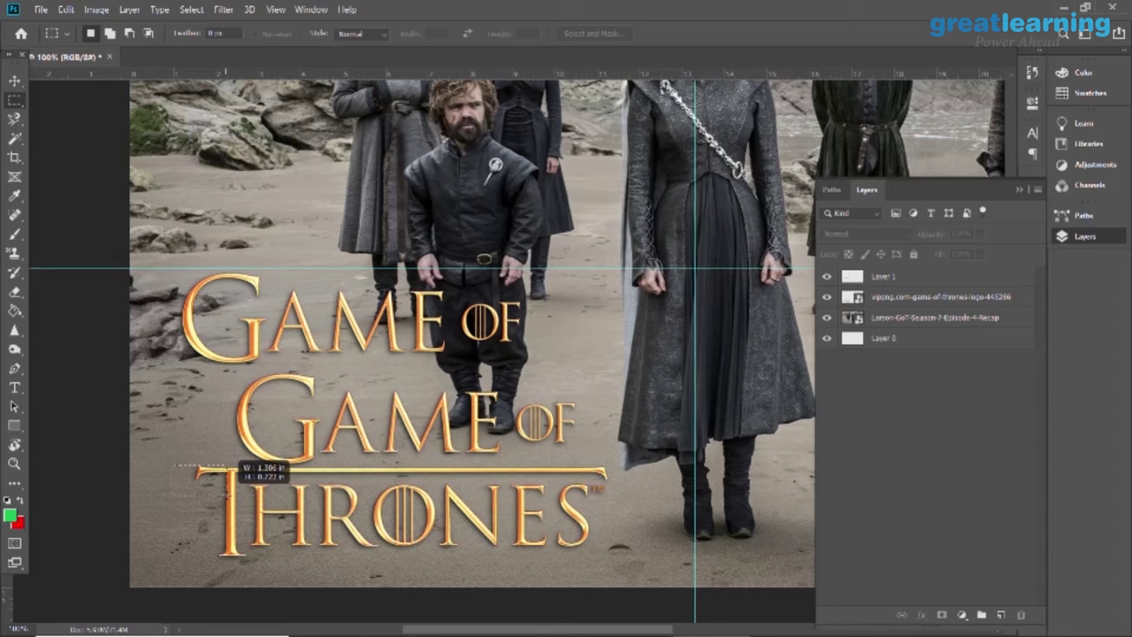
drag(179, 462, 619, 563)
click(889, 299)
key(ctrl+j)
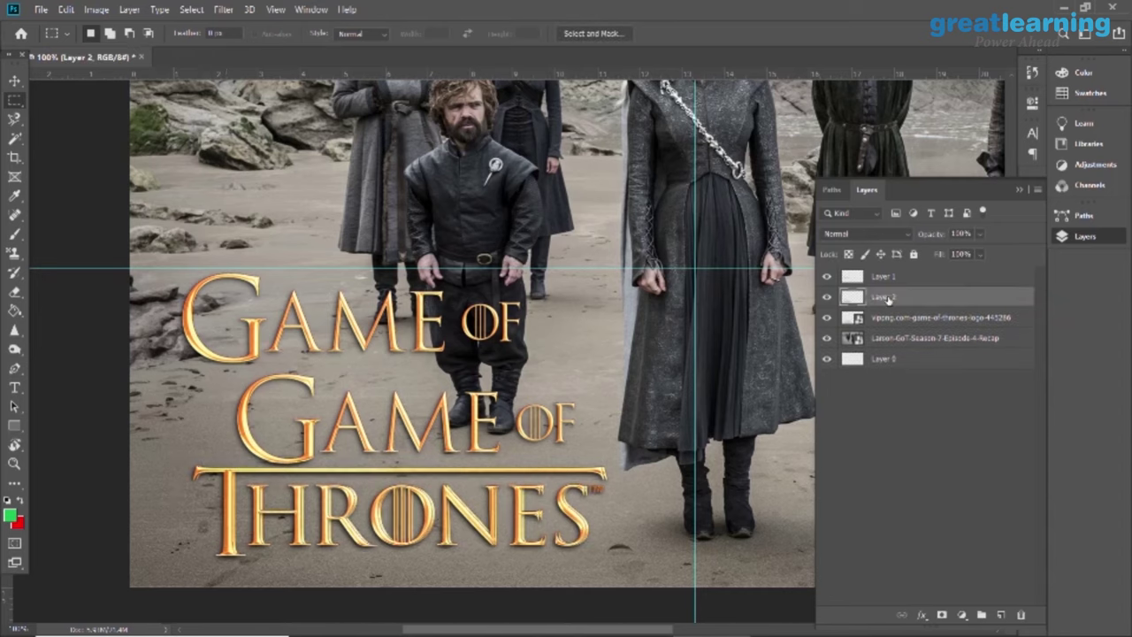
Place the THRONES copy beside the GAME OF copy on one line and hide the original logo layer
click(896, 277)
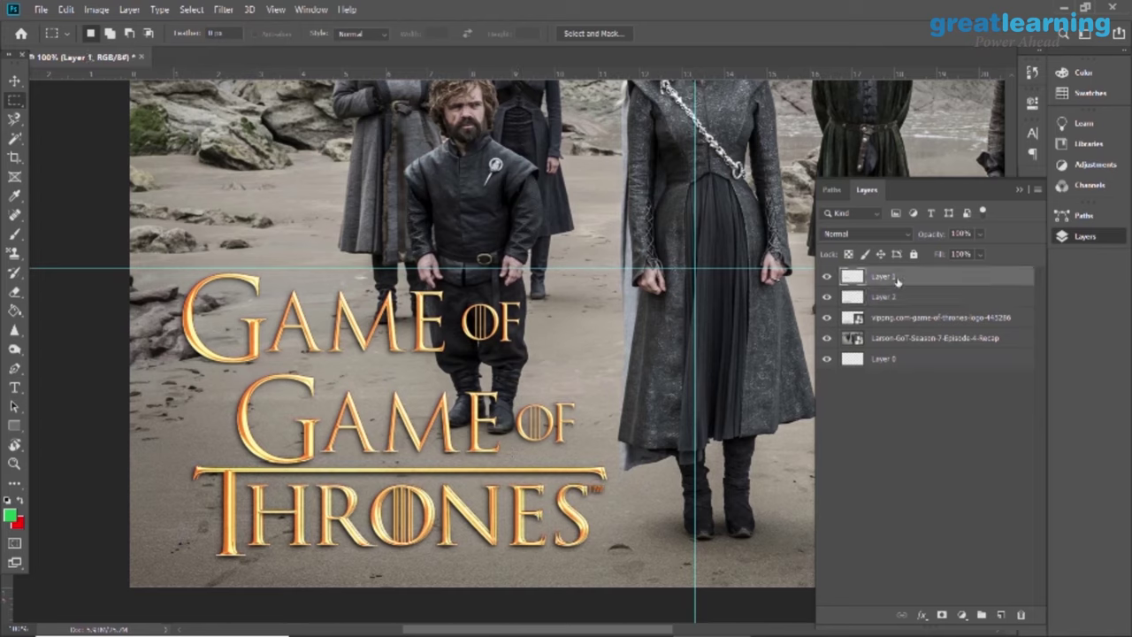
click(10, 80)
drag(318, 531, 653, 328)
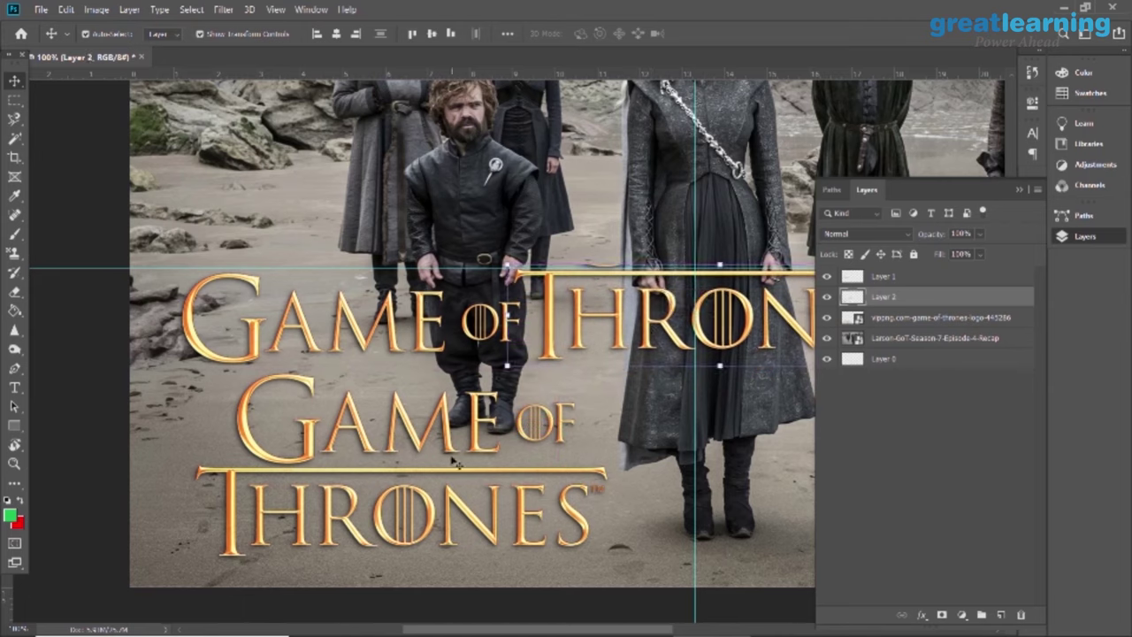
click(686, 354)
click(827, 318)
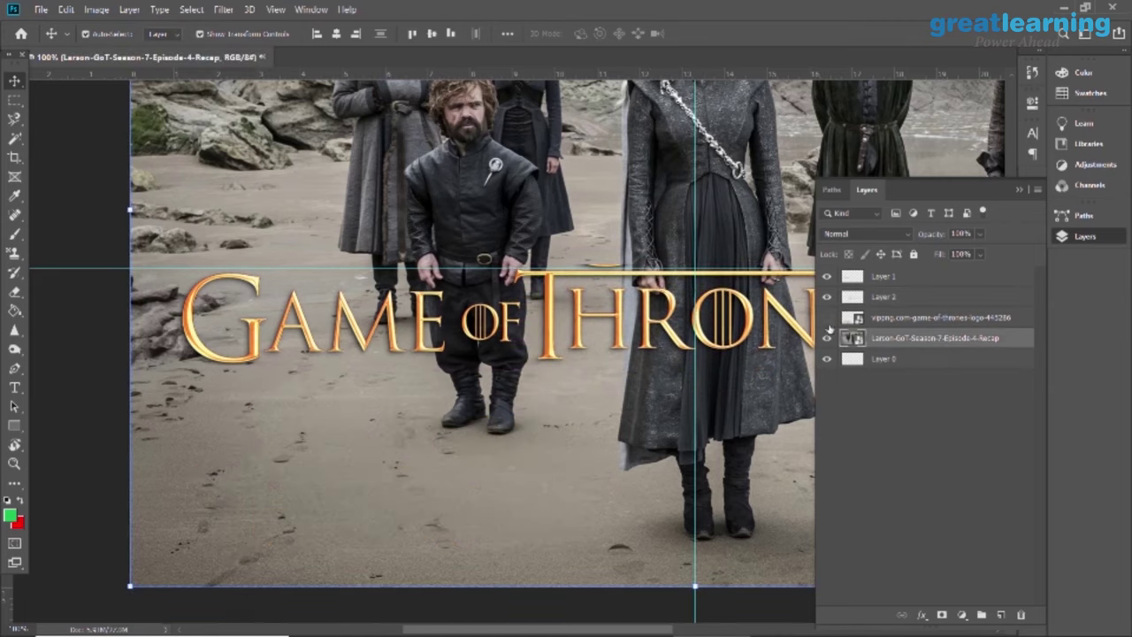
click(1019, 189)
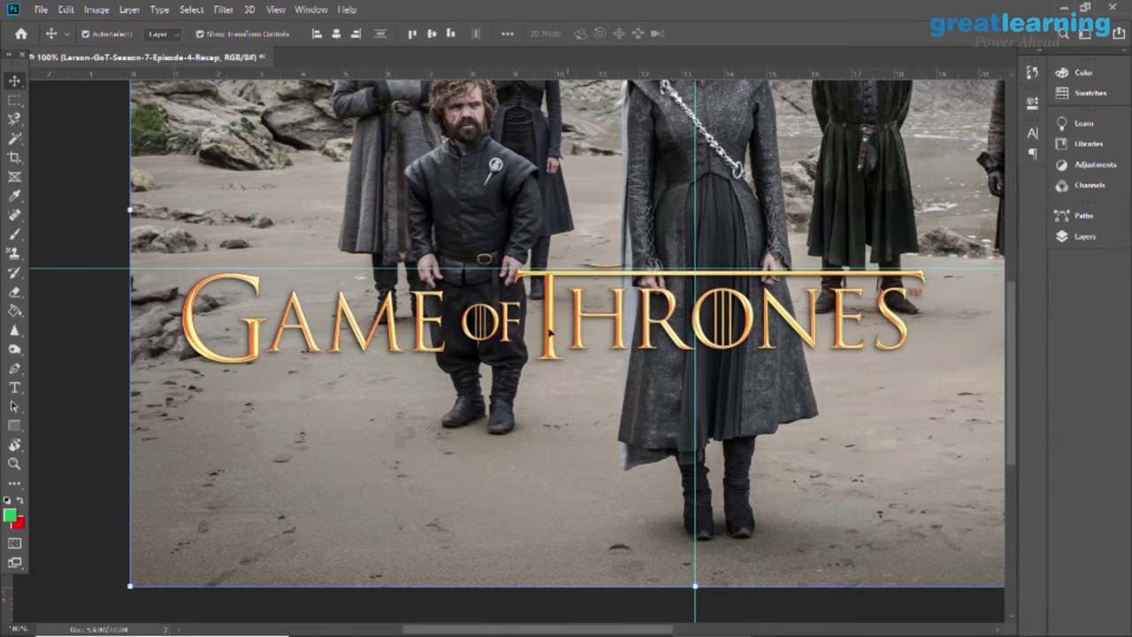
Lock all attributes of the background photo layer and deselect it
click(1086, 237)
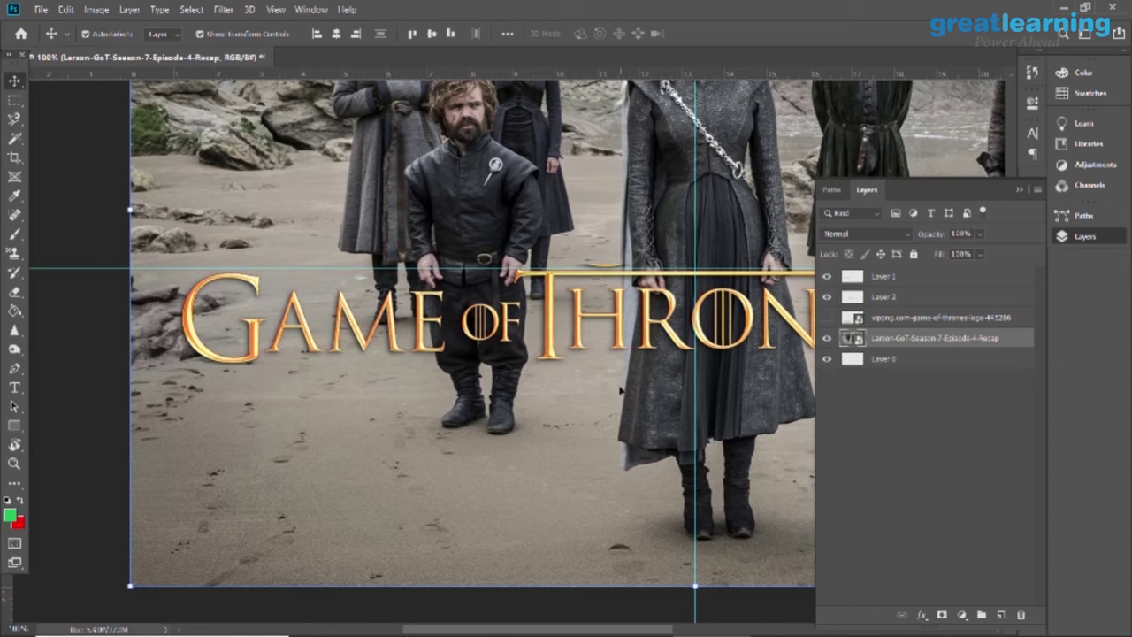
key(ctrl+minus)
key(ctrl+minus)
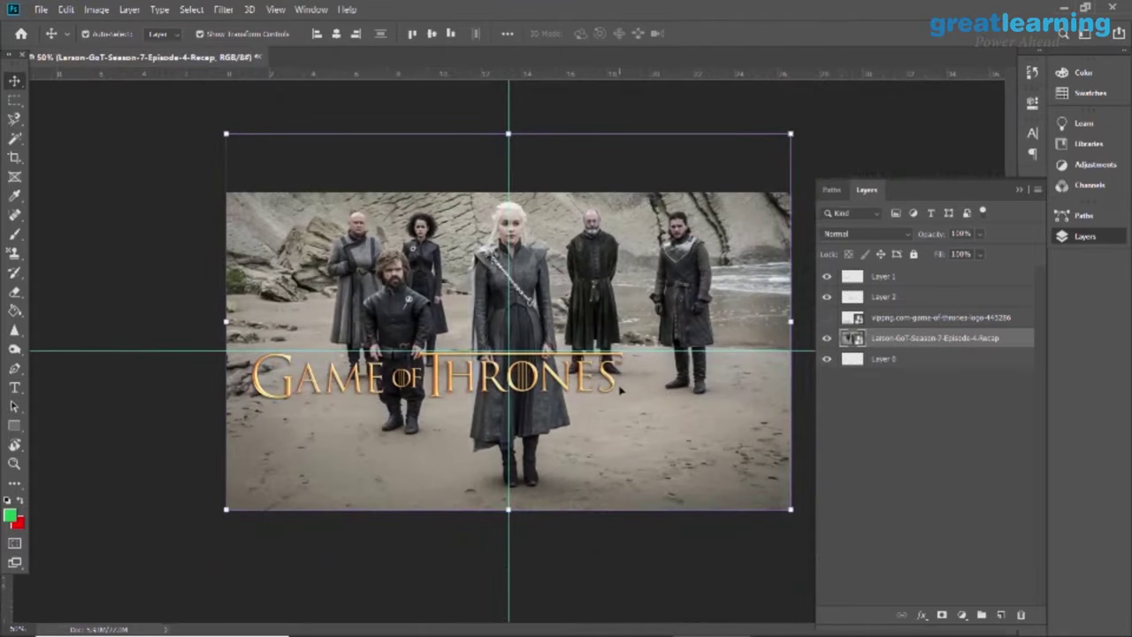
click(914, 255)
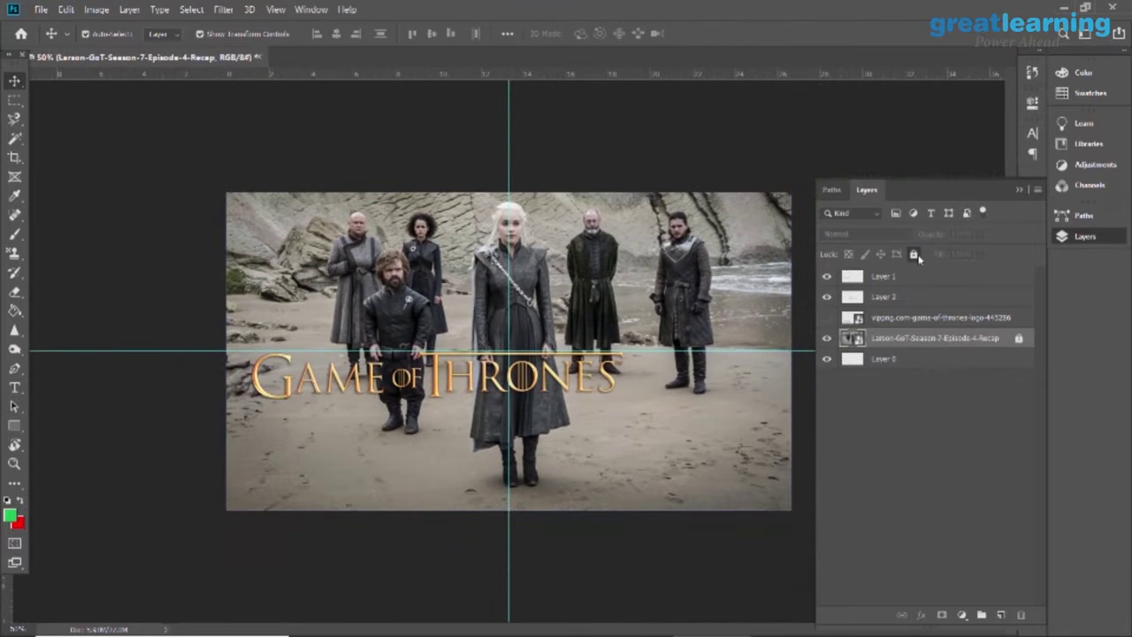
click(1022, 190)
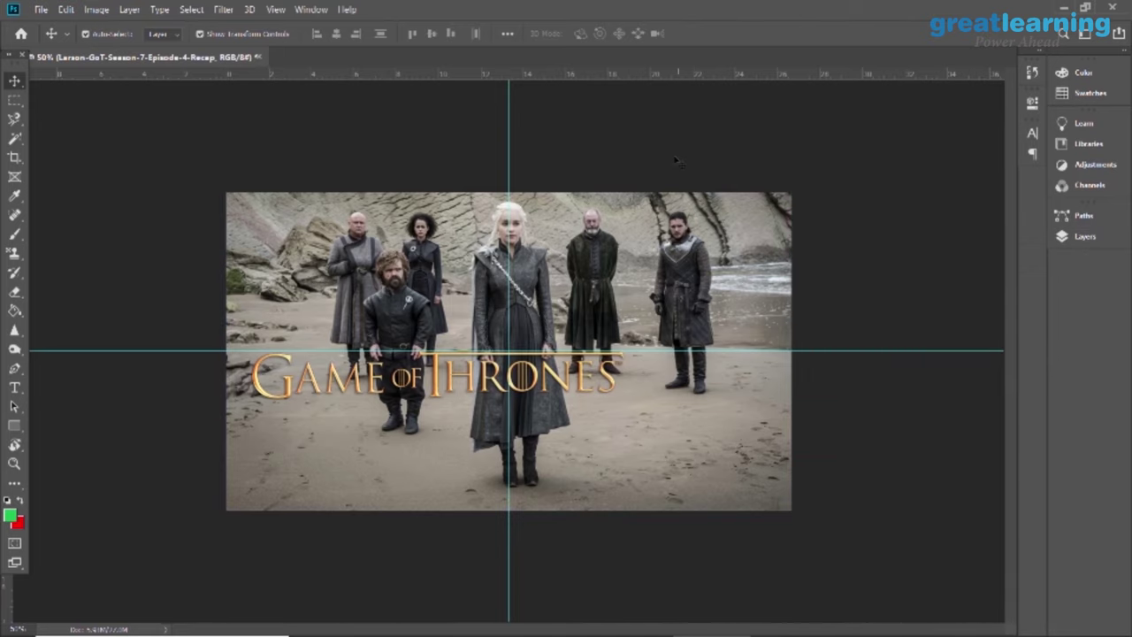
click(217, 252)
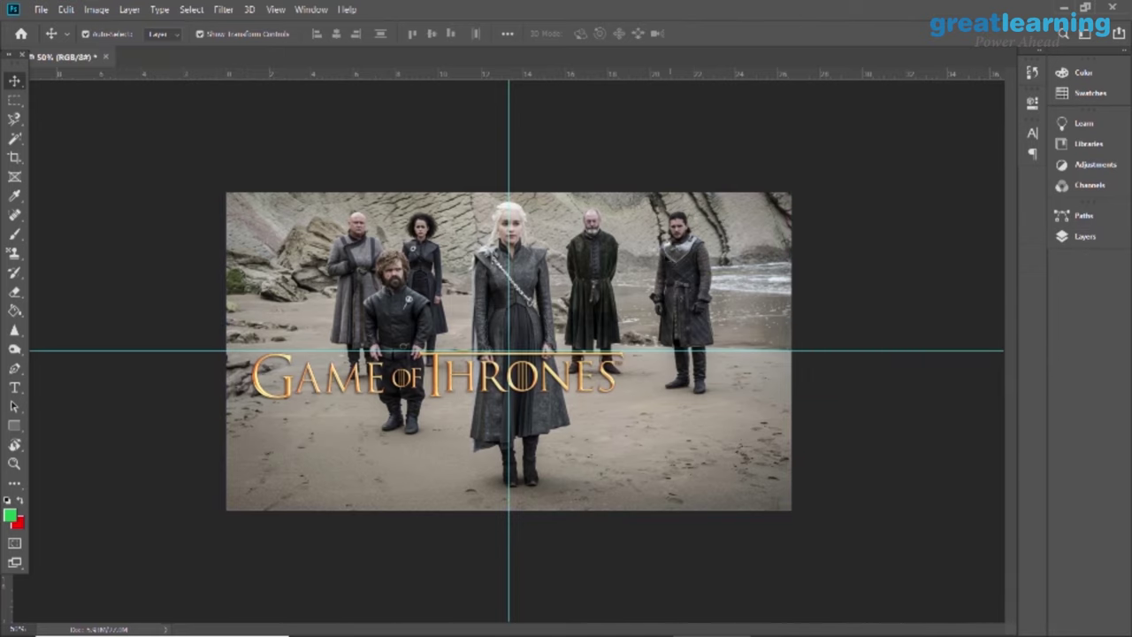
Move the GAME OF and THRONES pieces side by side along the photo's lower-right edge and deselect them
drag(335, 398, 352, 480)
drag(590, 391, 756, 486)
key(shift+Left)
key(shift+Left)
key(shift+Left)
key(shift+Left)
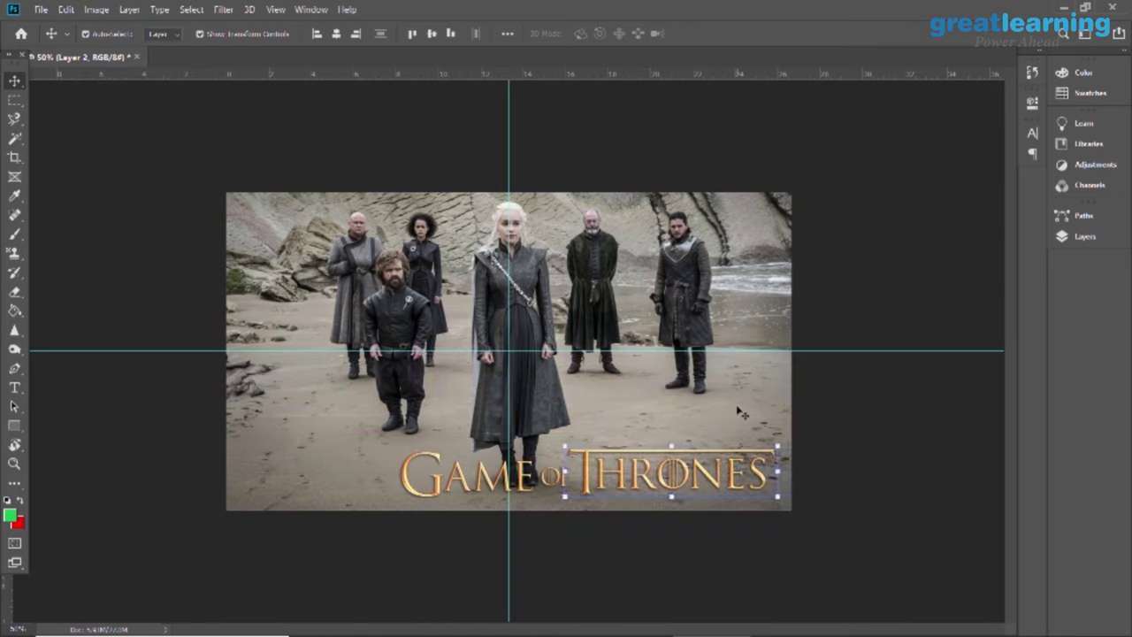
click(741, 414)
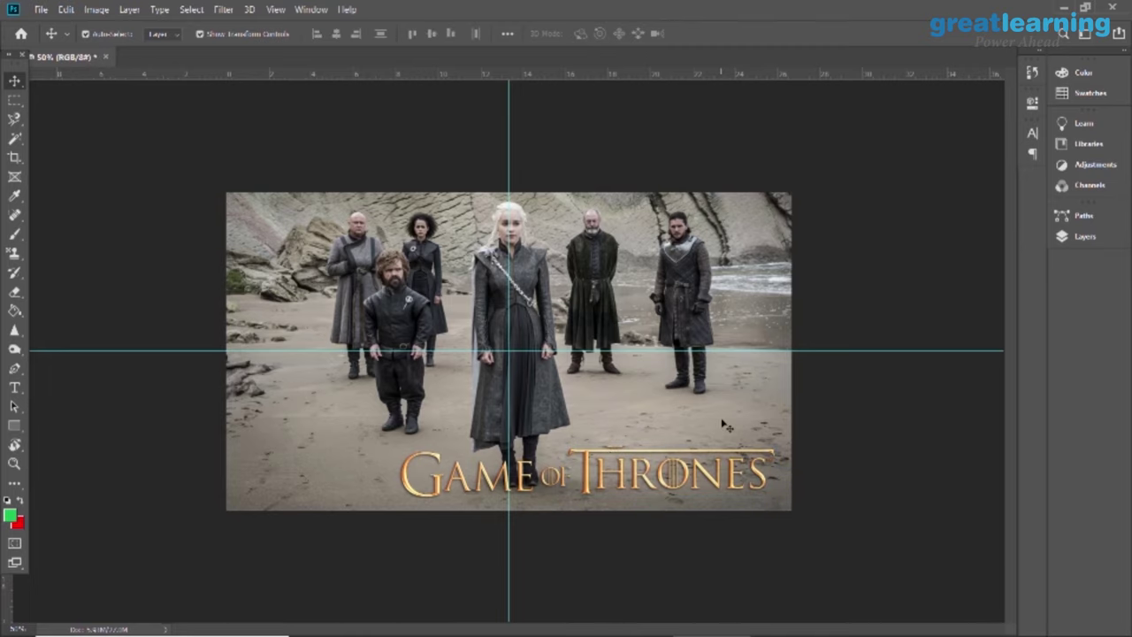
Toggle the visibility of the two uppermost layers to check which part of the title each one holds
key(ctrl+plus)
key(ctrl+plus)
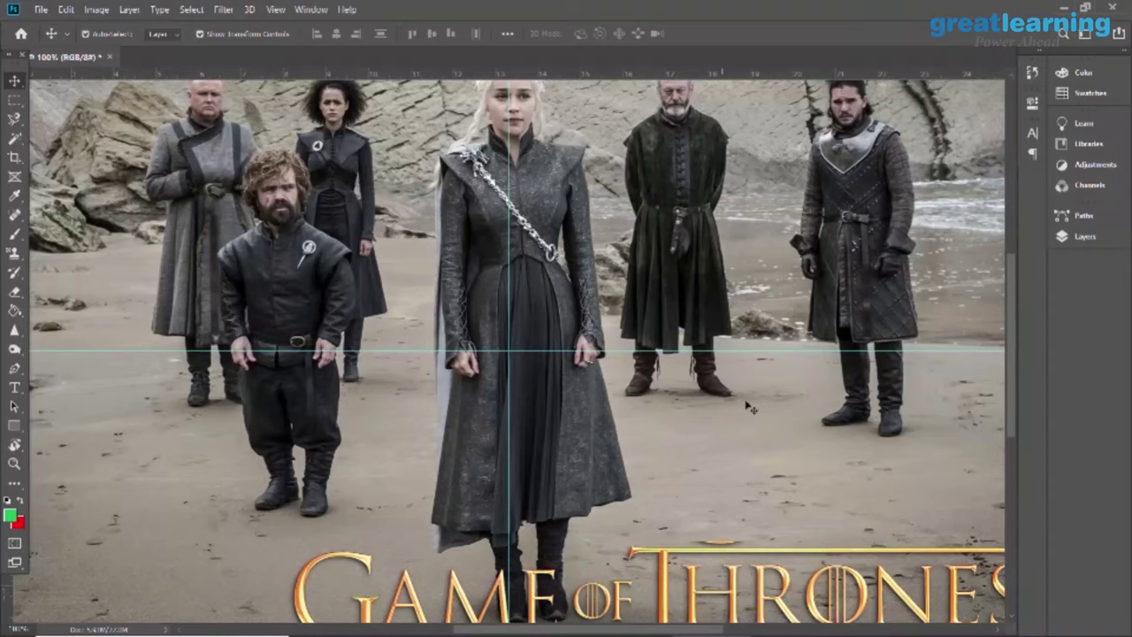
drag(703, 634, 809, 633)
click(1084, 236)
click(923, 283)
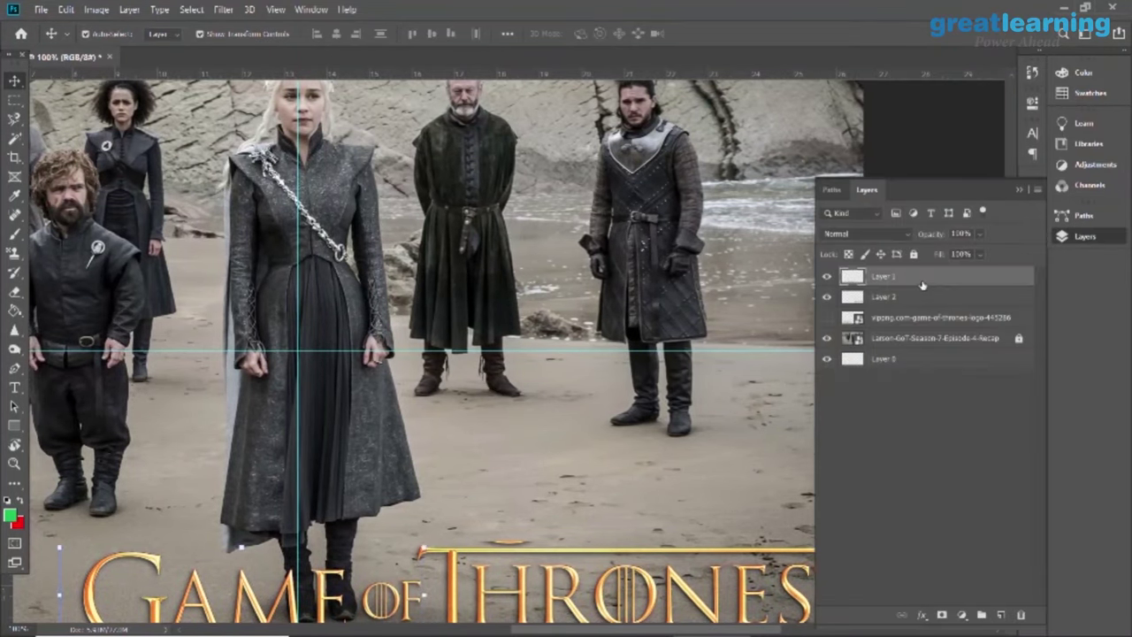
click(827, 278)
click(827, 277)
click(827, 298)
click(827, 298)
Rename the layer holding THRONES as "Thrones" and the layer holding GAME OF as "Game of"
click(869, 299)
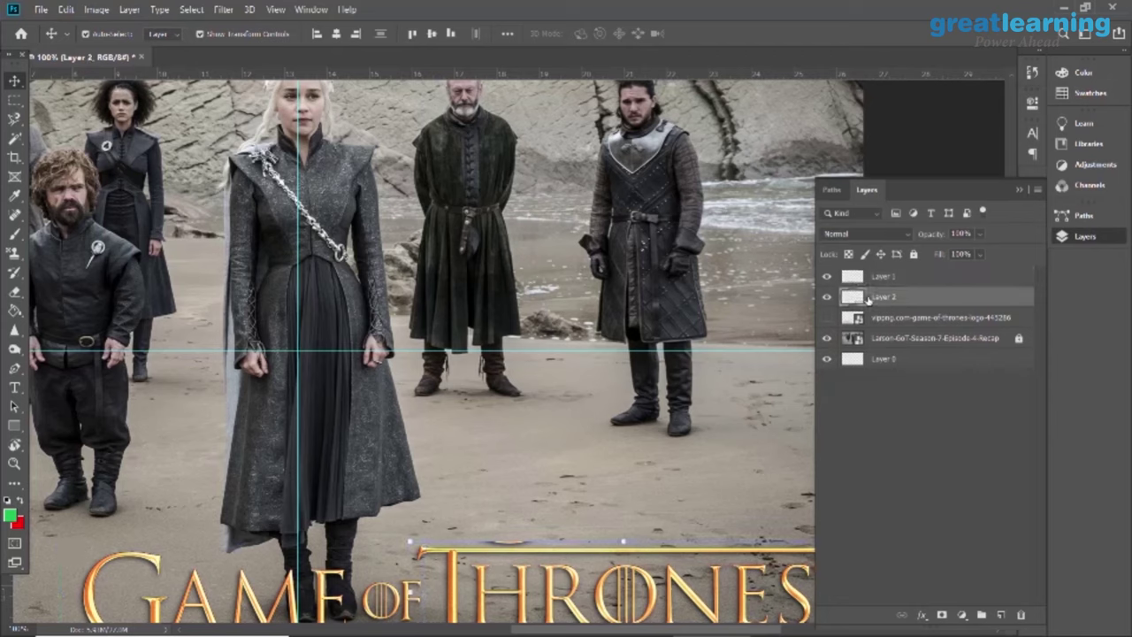
double_click(883, 297)
key(BackSpace)
double_click(883, 276)
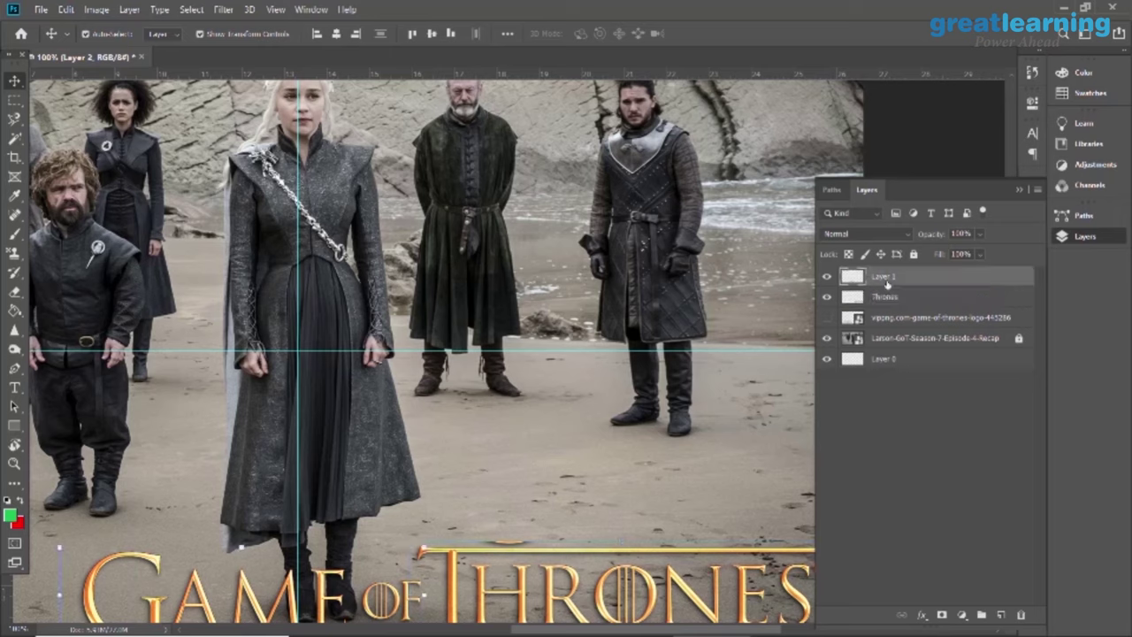
key(BackSpace)
key(Return)
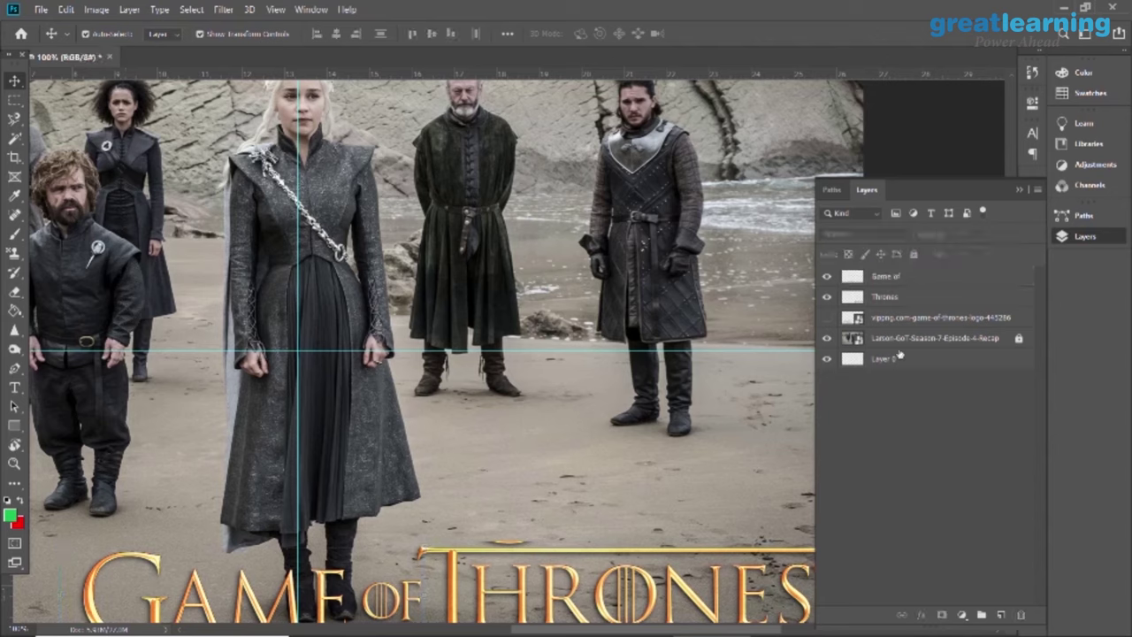
Delete the stray golden fragment above the THRONES bar from the Thrones layer using a rectangular marquee selection, and inspect the cleaned area
click(896, 298)
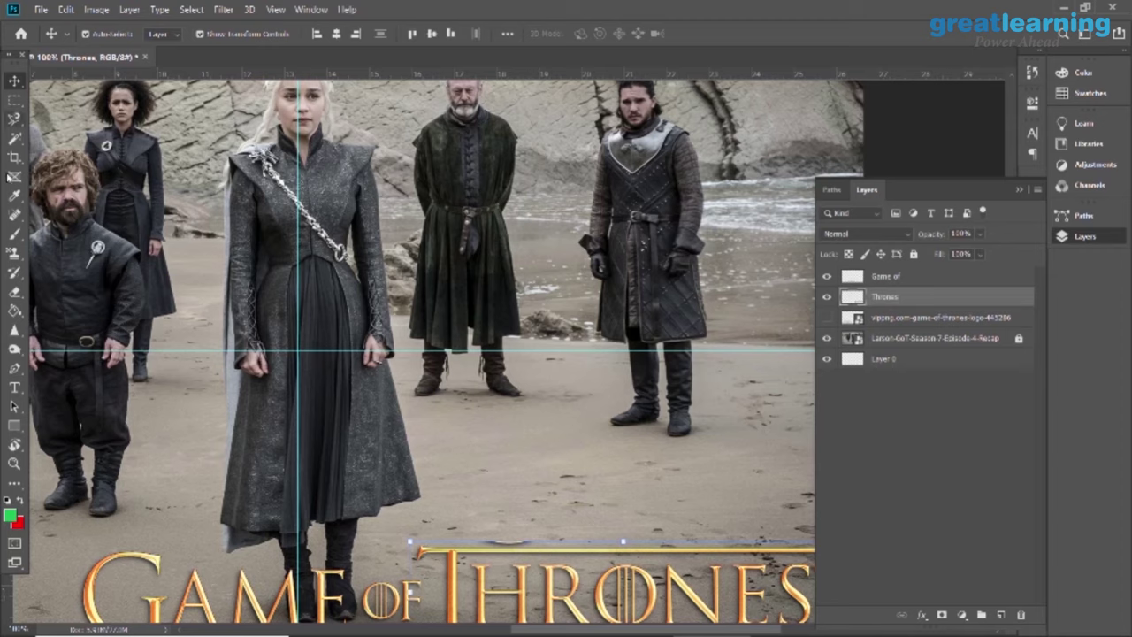
click(15, 292)
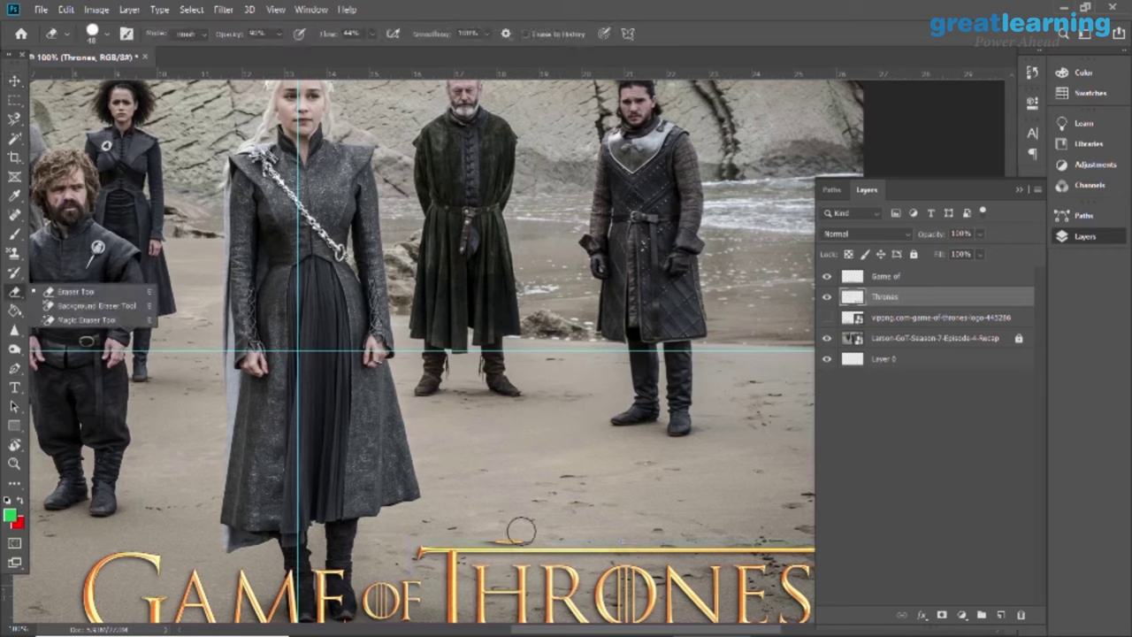
click(513, 535)
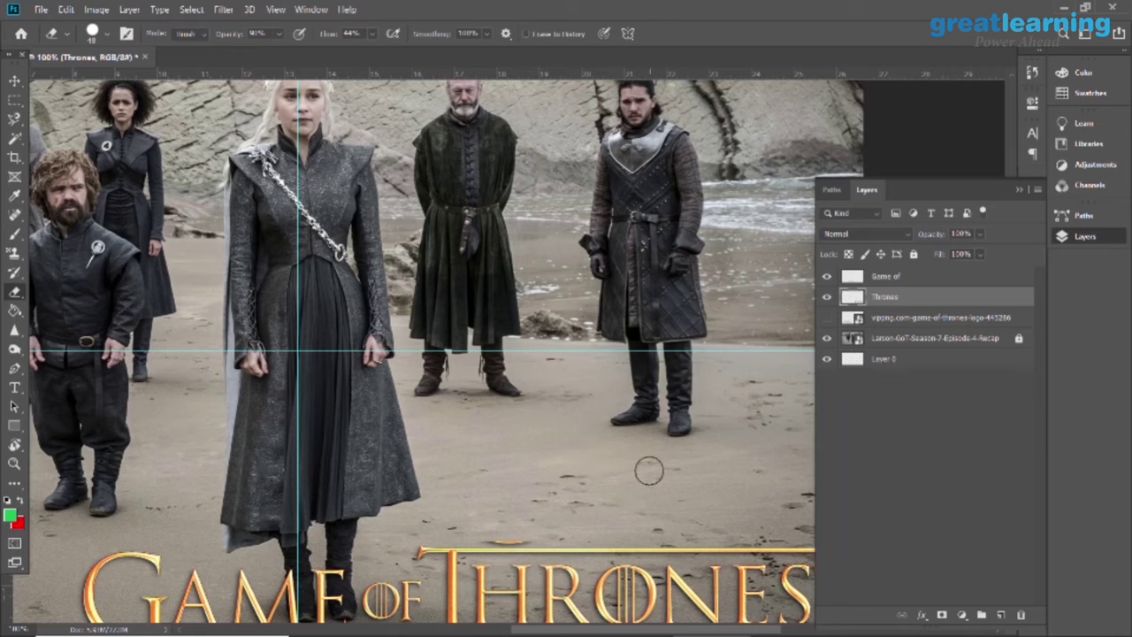
click(15, 101)
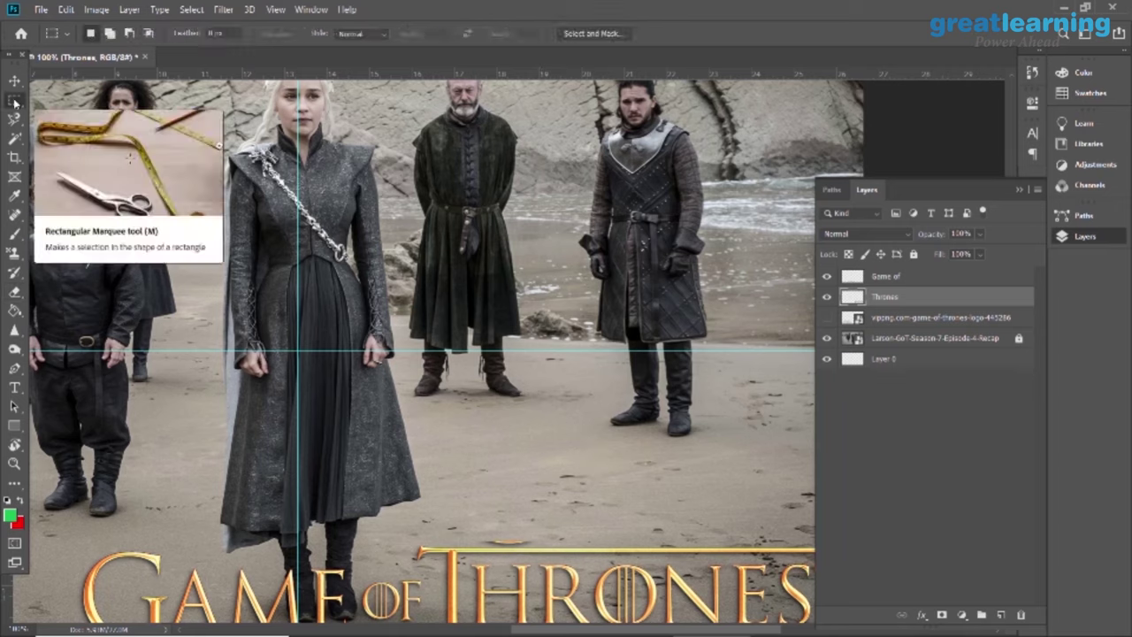
drag(549, 511, 455, 546)
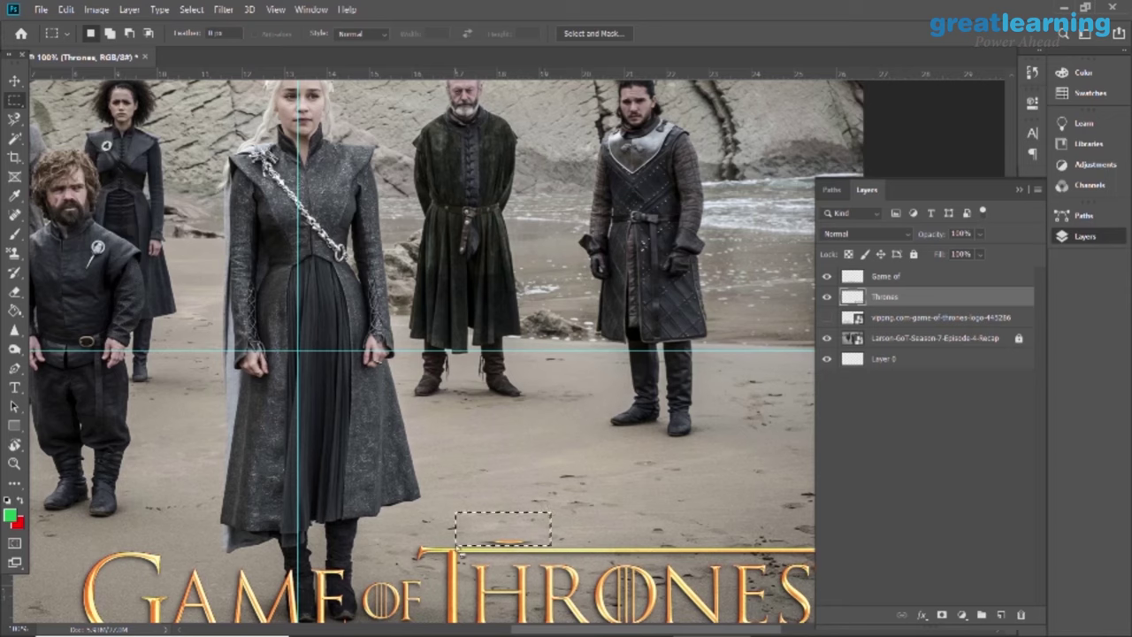
click(455, 545)
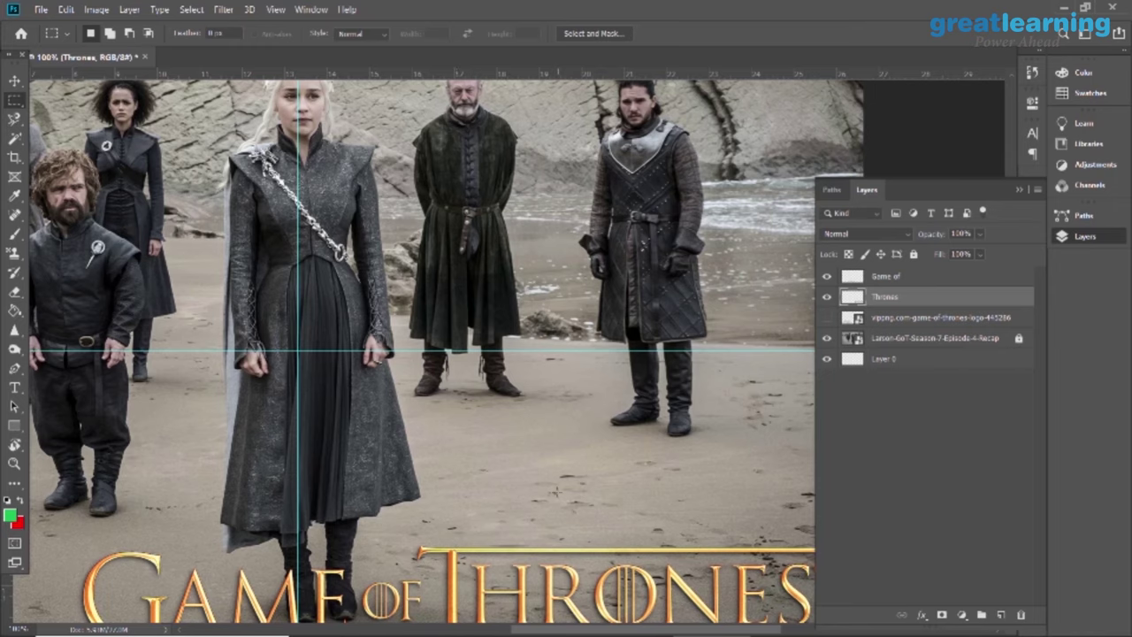
key(ctrl+plus)
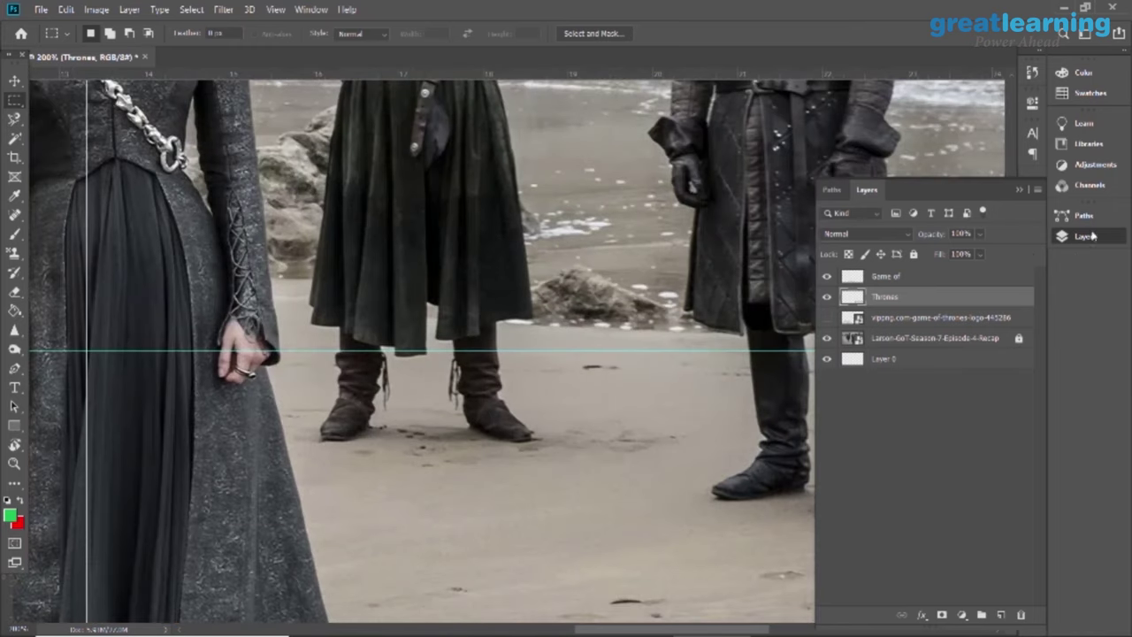
click(1017, 190)
drag(1011, 290, 1018, 366)
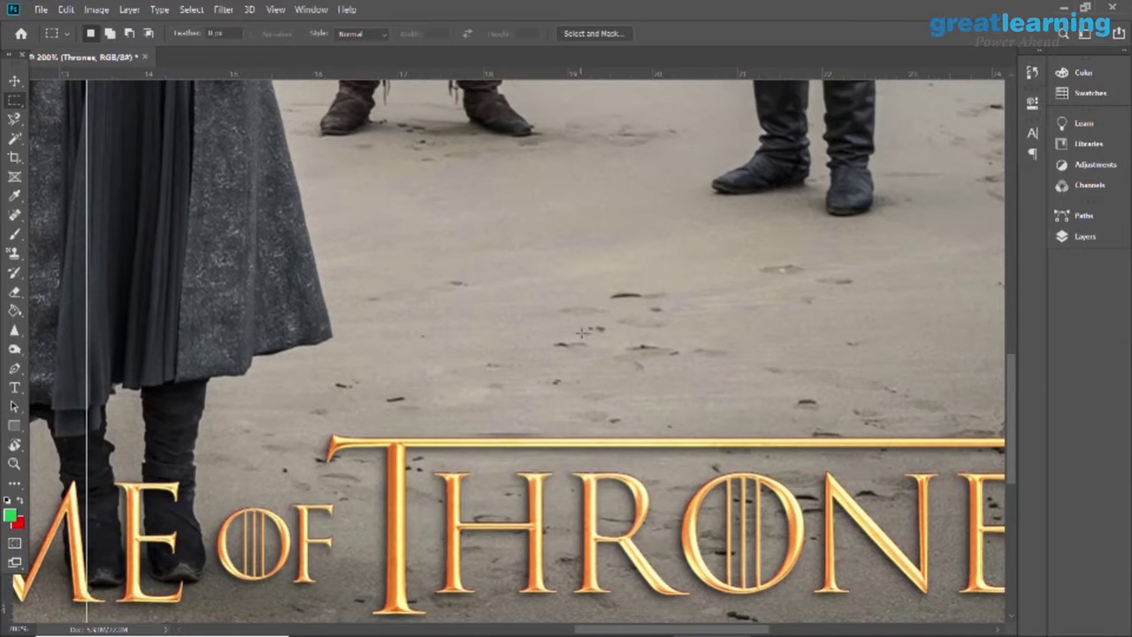
Align the Thrones and Game of layers to the horizontal and vertical centres of the canvas
key(ctrl+minus)
key(ctrl+minus)
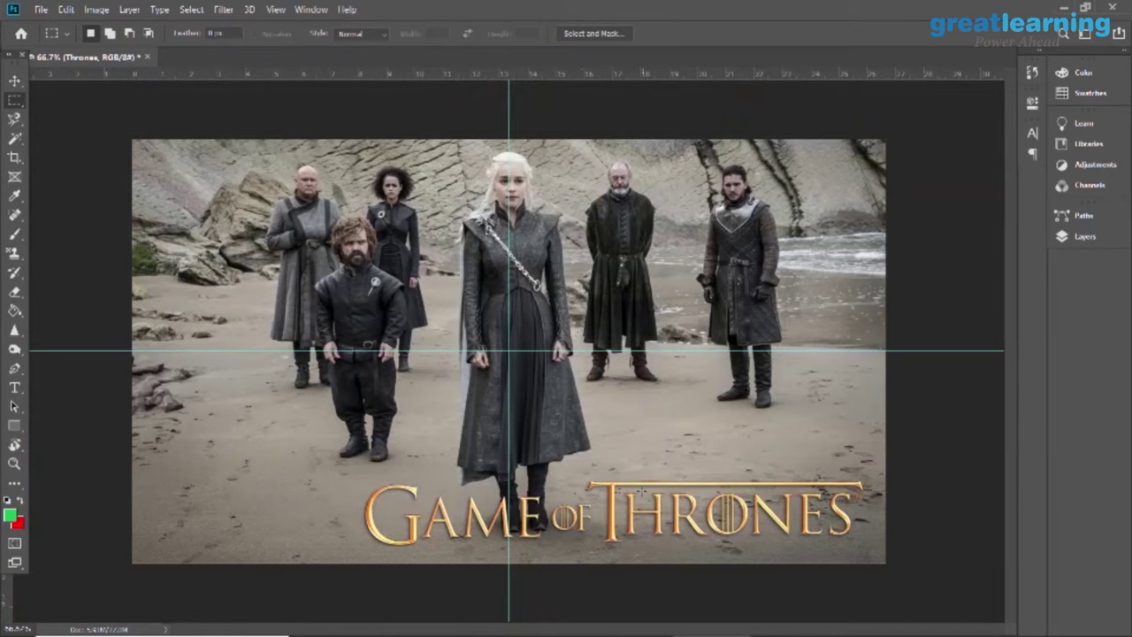
click(13, 79)
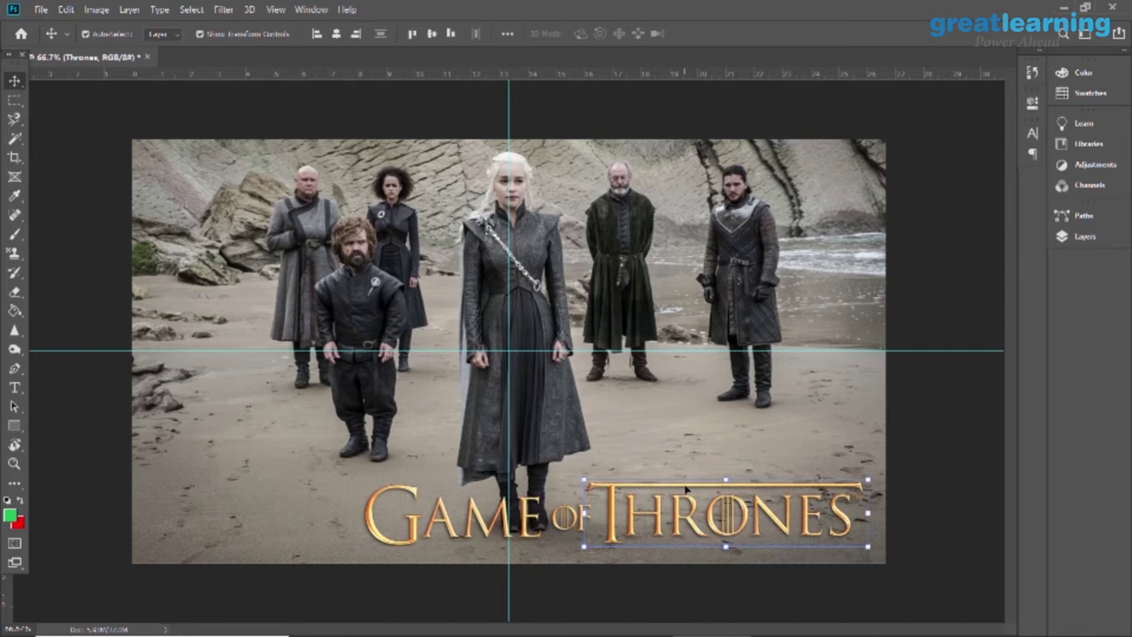
click(336, 33)
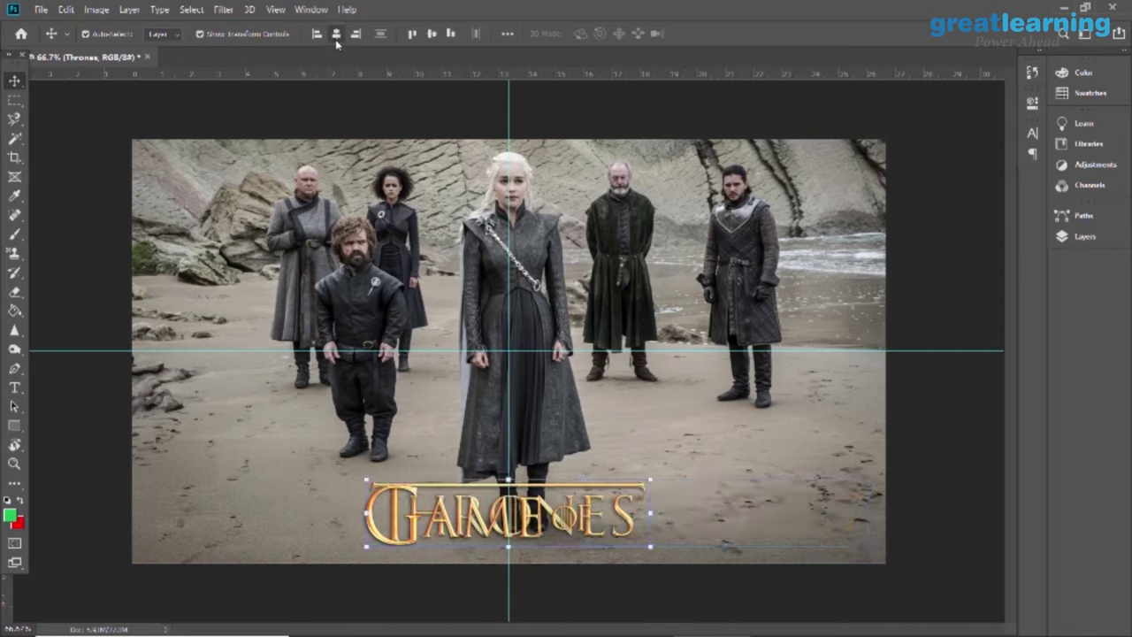
click(1085, 237)
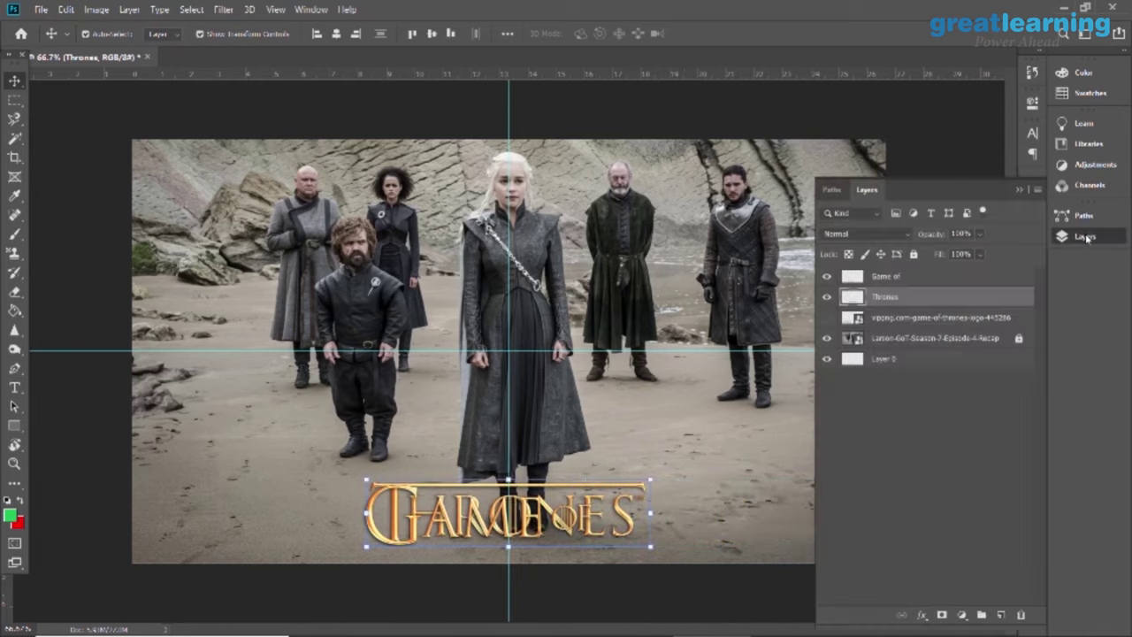
click(868, 275)
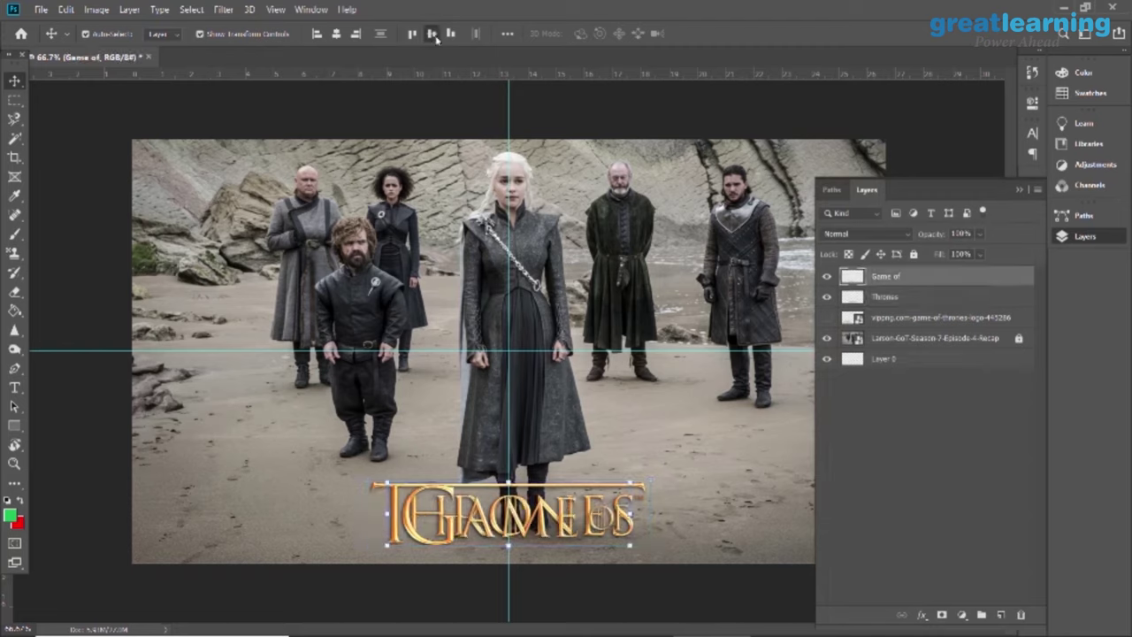
click(432, 34)
click(889, 299)
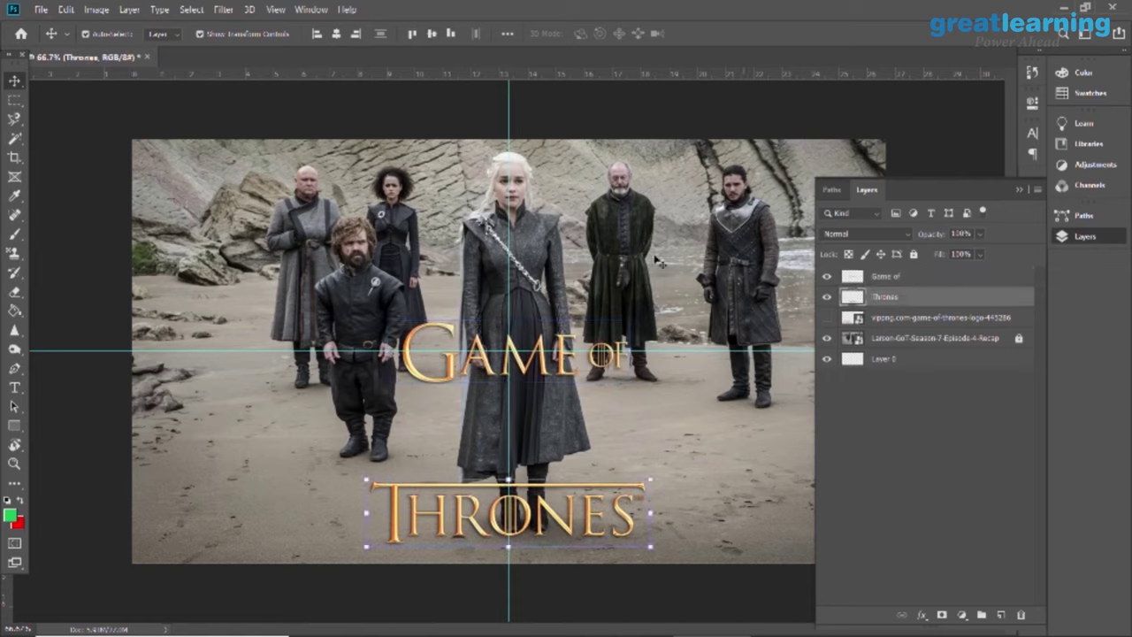
click(432, 33)
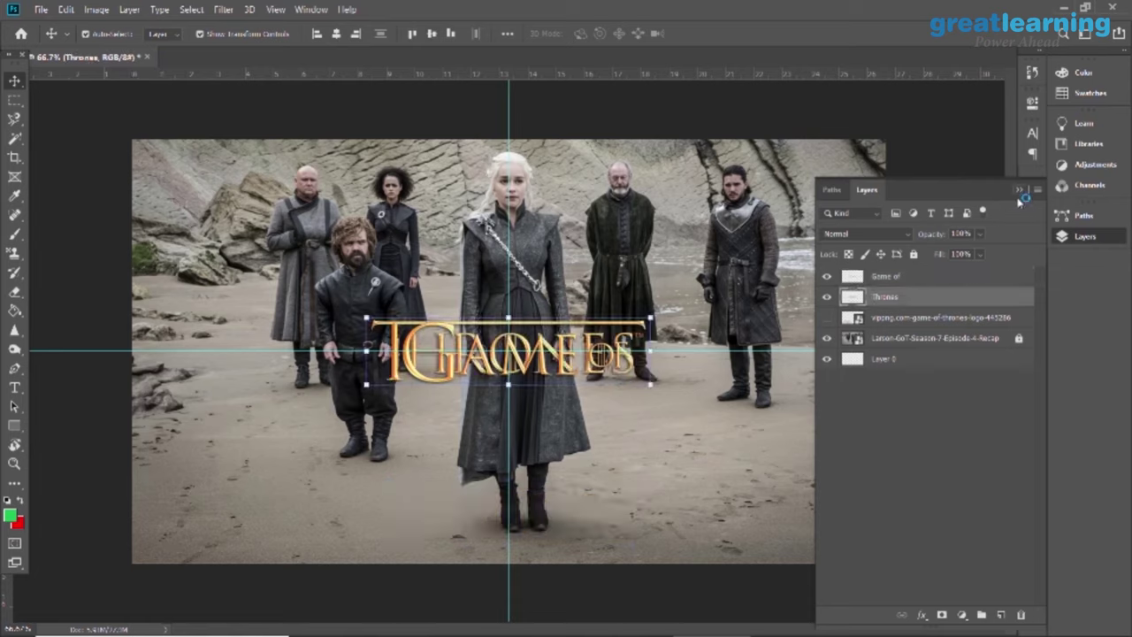
Nudge the Game of layer left in large increments until its right edge sits near the vertical centre guide
click(981, 281)
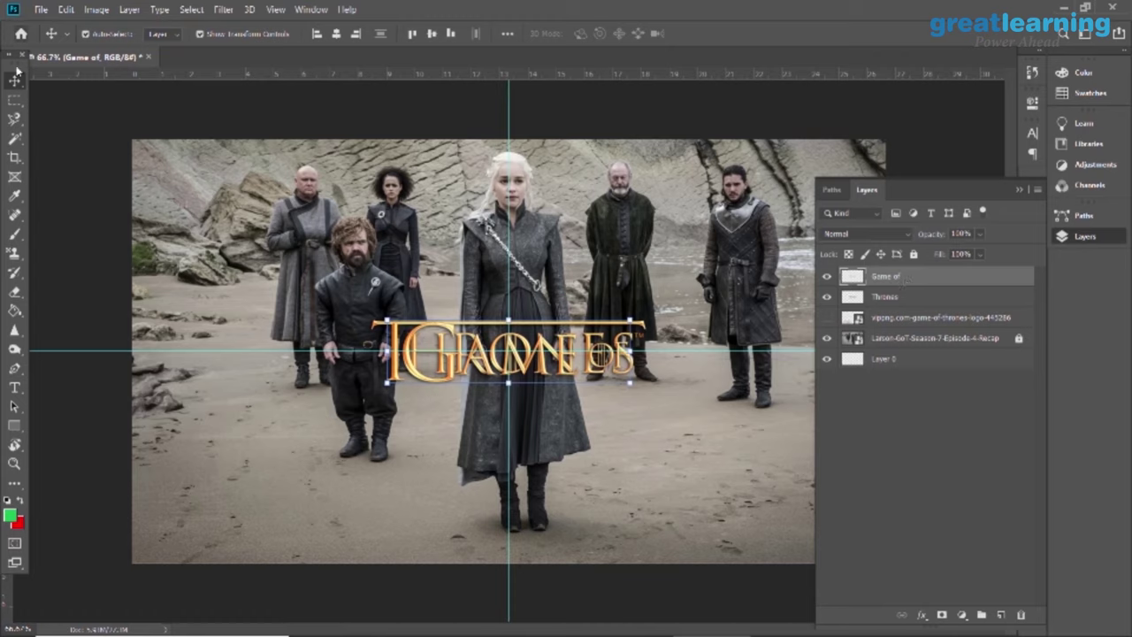
key(shift+Left)
key(shift+Left)
key(shift+Left)
key(shift+Left)
key(shift+Left)
key(shift+Left)
key(shift+Left)
key(shift+Left)
key(shift+Left)
key(shift+Left)
key(shift+Left)
key(shift+Left)
key(shift+Left)
key(shift+Left)
key(shift+Left)
key(shift+Left)
key(shift+Left)
key(shift+Left)
key(shift+Left)
key(shift+Left)
key(shift+Left)
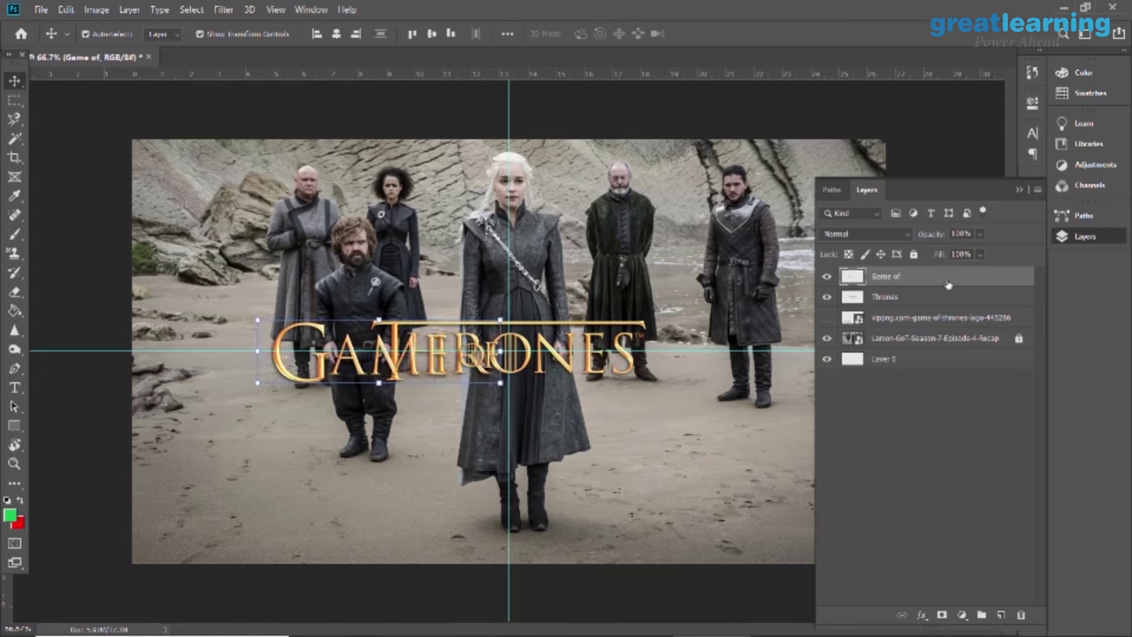
Nudge the Thrones layer right in large increments until it follows GAME OF on the same line, and deselect it
click(921, 295)
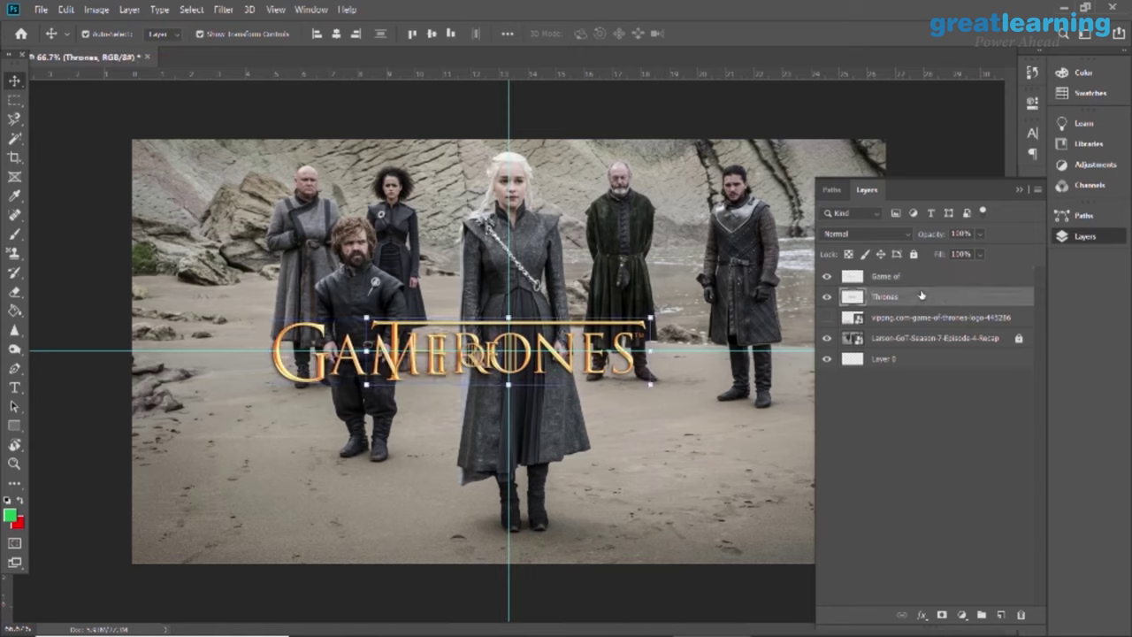
key(shift+Right)
key(shift+Right)
key(shift+Right)
key(shift+Right)
key(shift+Right)
key(shift+Right)
key(shift+Right)
key(shift+Right)
key(shift+Right)
key(shift+Right)
key(shift+Right)
key(shift+Right)
key(shift+Right)
key(shift+Right)
key(shift+Right)
key(shift+Right)
key(shift+Right)
key(shift+Right)
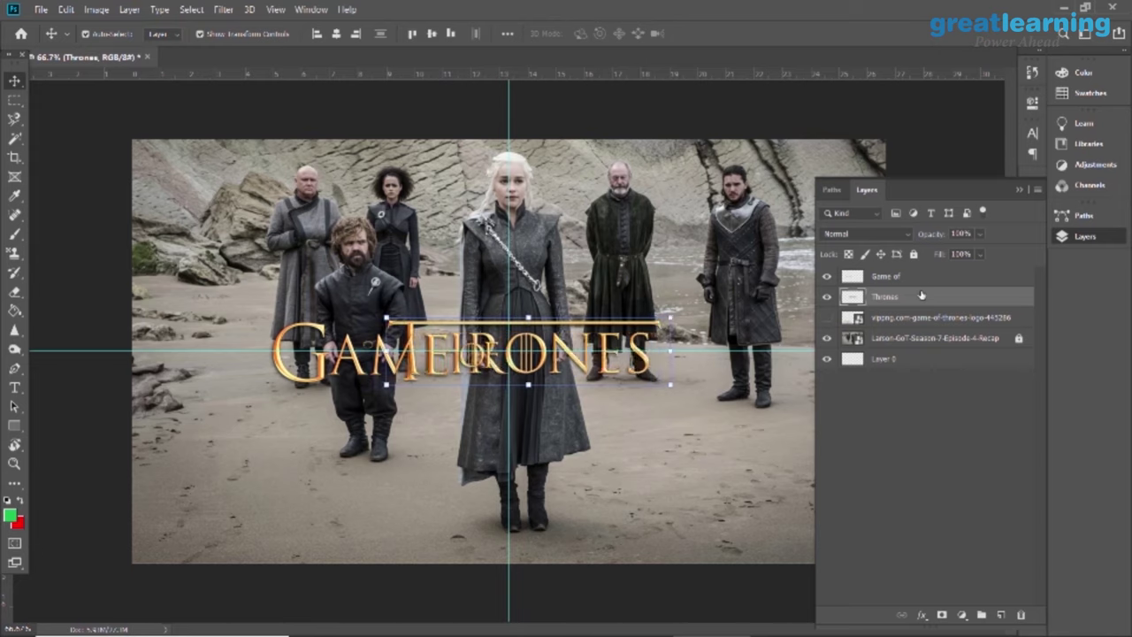
key(shift+Right)
key(shift+Right)
key(shift+Right)
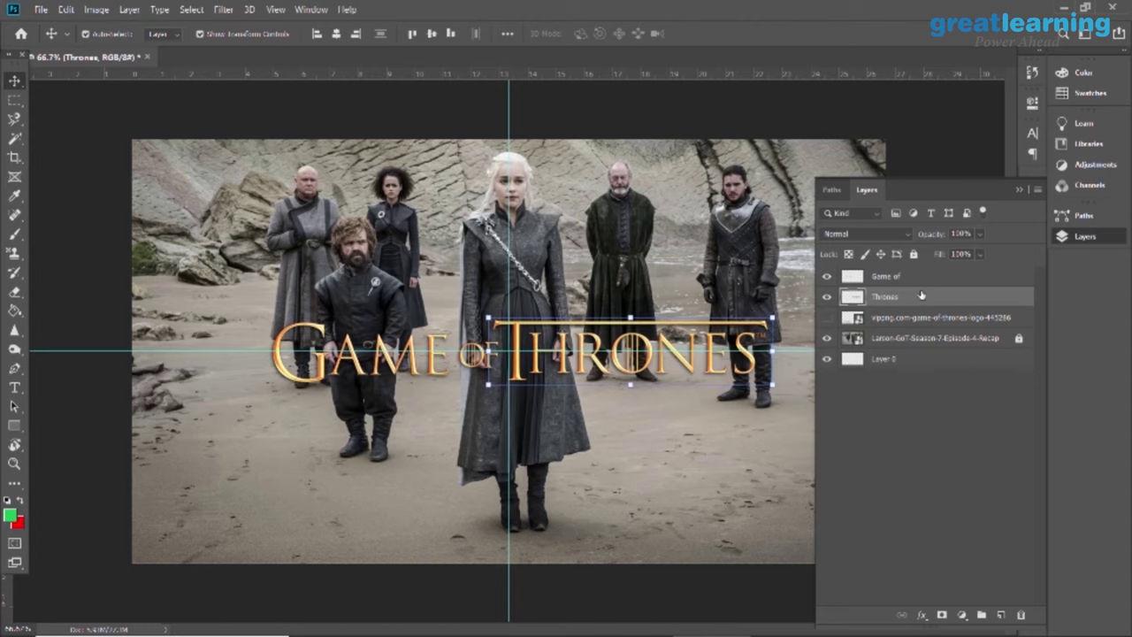
click(776, 473)
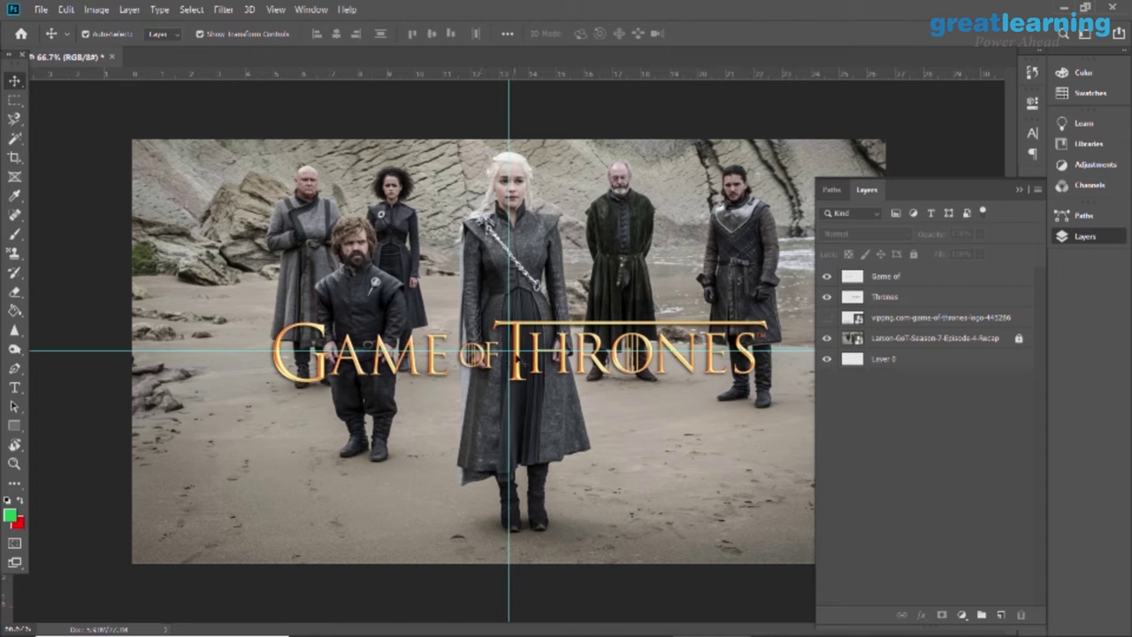
Select the Game of and Thrones layers together and nudge the title down to the photo's lower part and slightly left
click(904, 281)
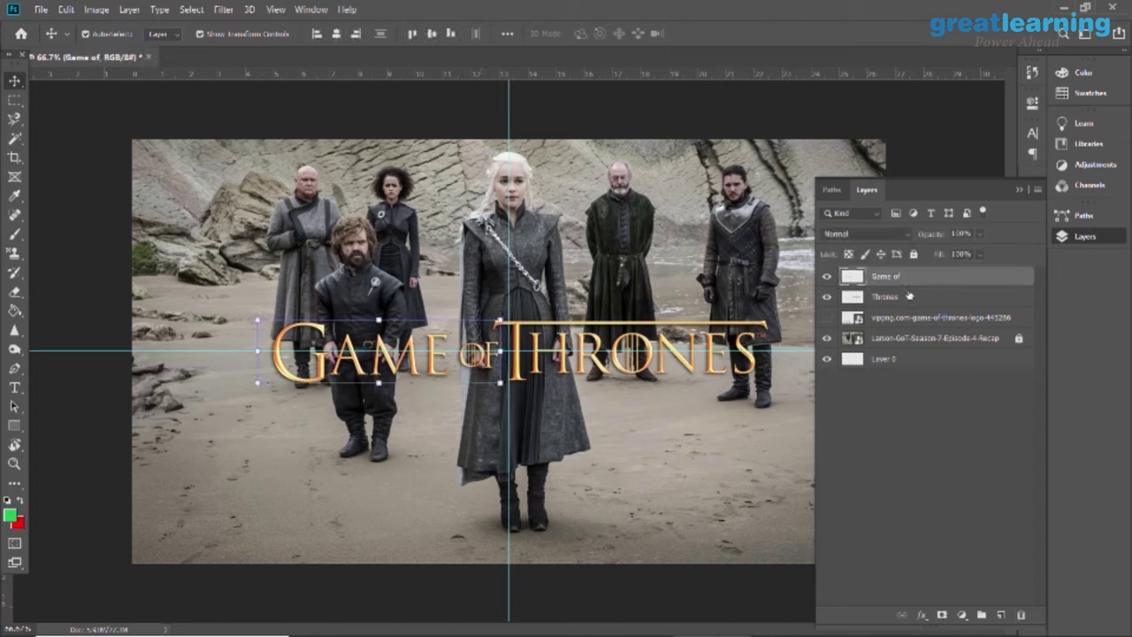
shift+click(910, 297)
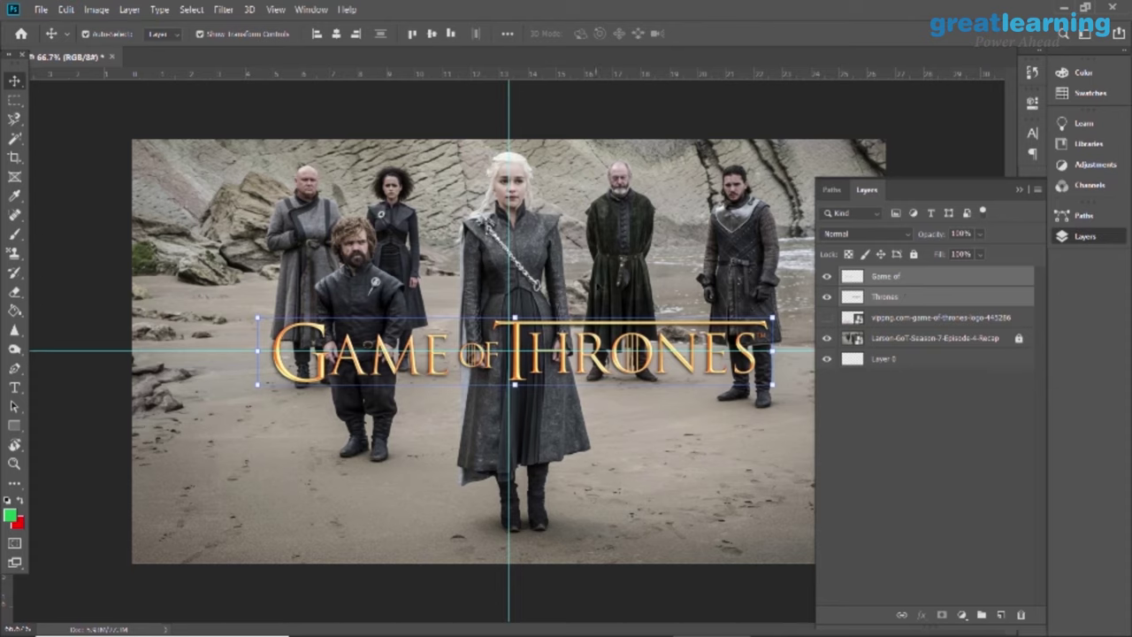
key(shift+Down)
key(shift+Down)
key(shift+Down)
key(shift+Down)
key(shift+Down)
key(shift+Down)
key(shift+Down)
key(shift+Down)
key(shift+Down)
key(shift+Down)
key(shift+Down)
key(shift+Down)
key(shift+Down)
key(shift+Down)
key(shift+Down)
key(shift+Down)
key(shift+Down)
key(shift+Down)
key(shift+Down)
key(shift+Down)
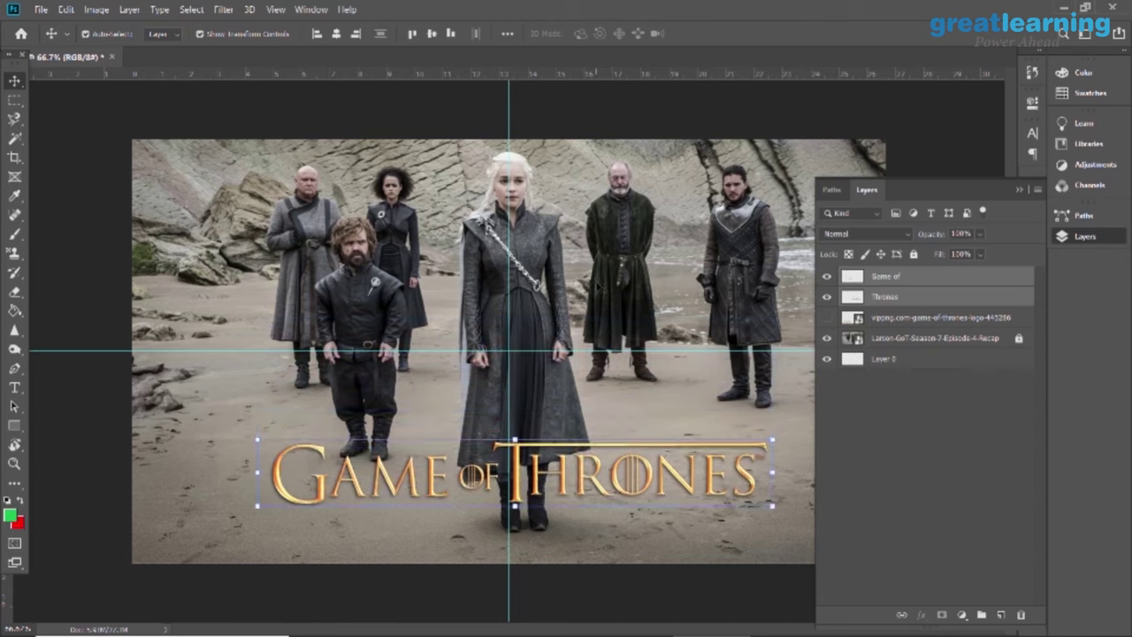
key(shift+Down)
key(shift+Left)
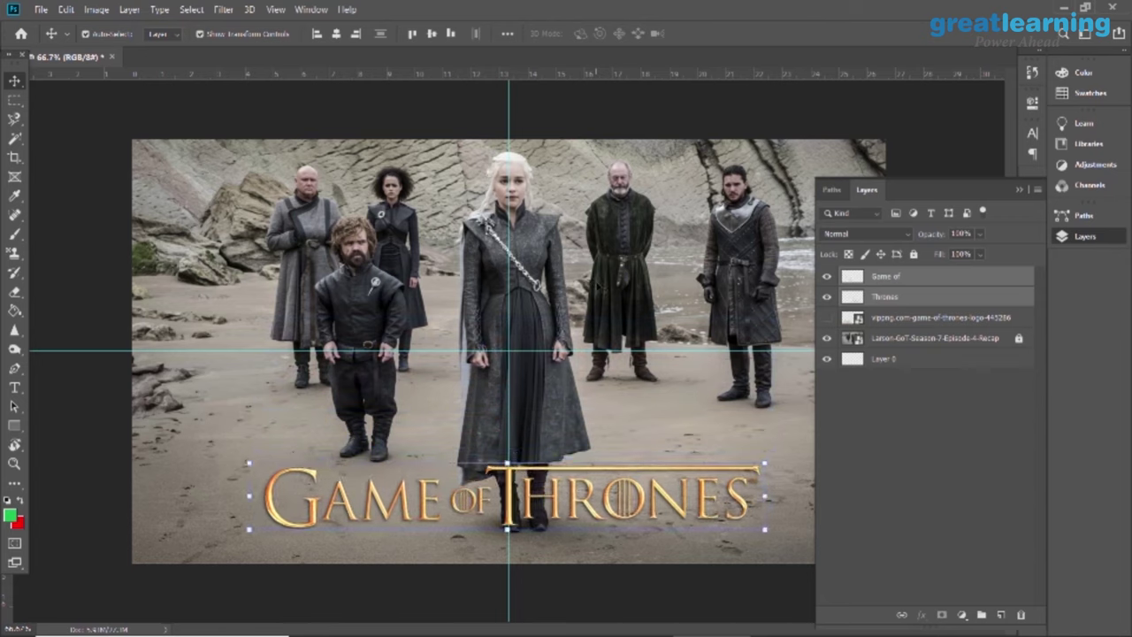
Scale both title pieces together to about 113.44% and nudge them right to centre them on the vertical guide
click(1019, 189)
key(ctrl+minus)
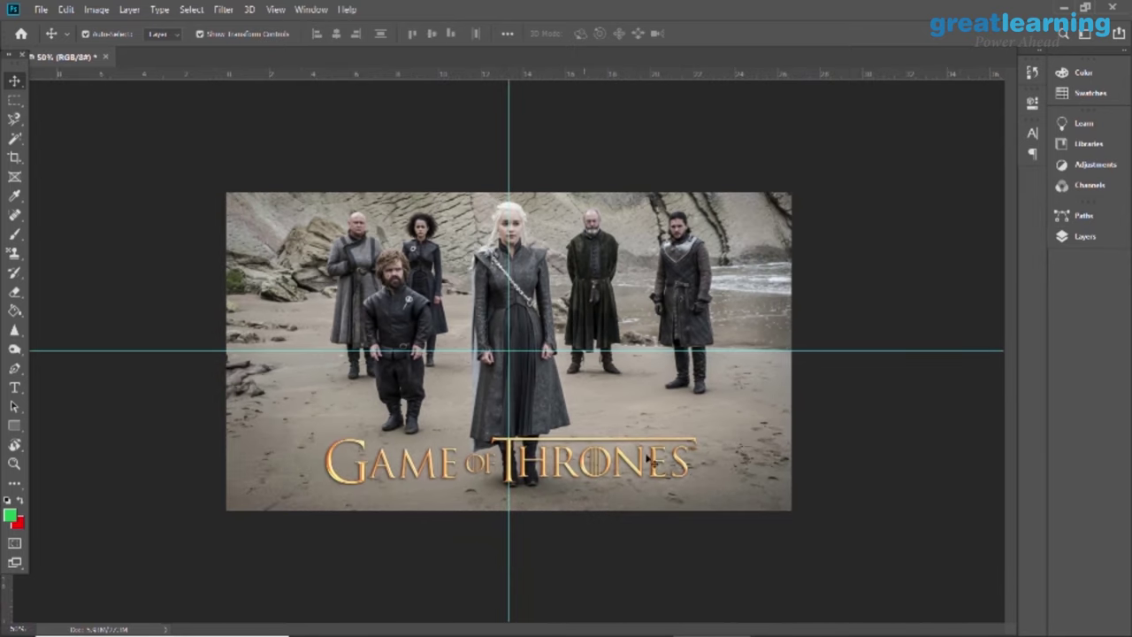
drag(725, 457, 363, 459)
drag(314, 461, 279, 403)
key(shift+Right)
key(shift+Right)
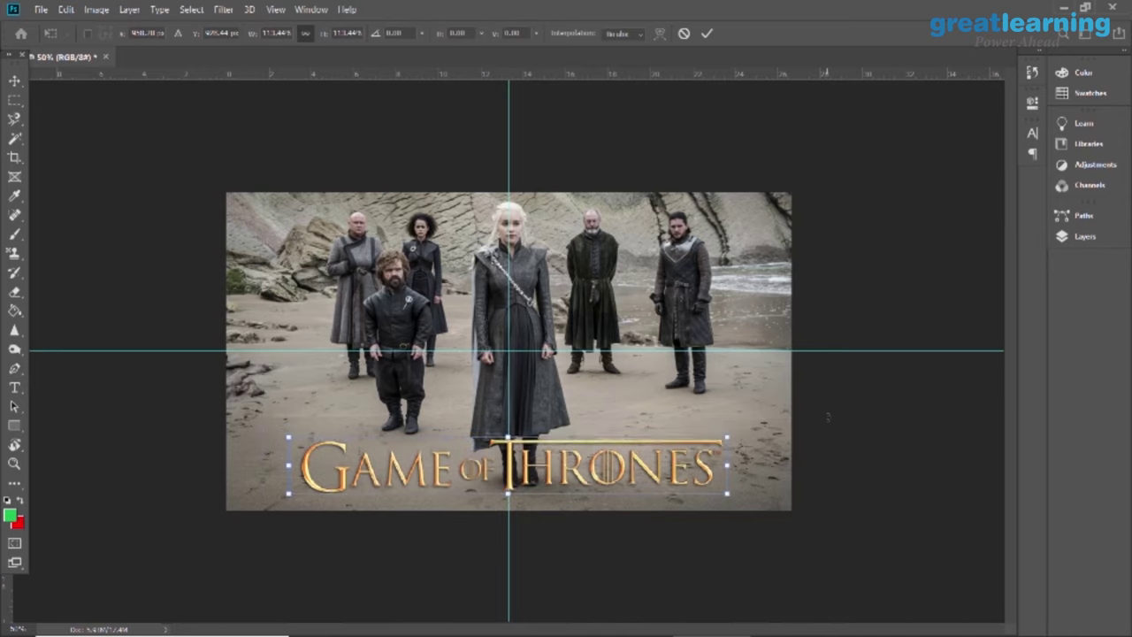
Nudge the enlarged title up to just below the horizontal guide and apply the transform
key(shift+Up)
key(shift+Up)
key(shift+Up)
key(shift+Up)
key(shift+Up)
key(shift+Up)
key(shift+Up)
key(shift+Up)
key(shift+Up)
key(shift+Up)
key(shift+Up)
key(shift+Up)
key(shift+Up)
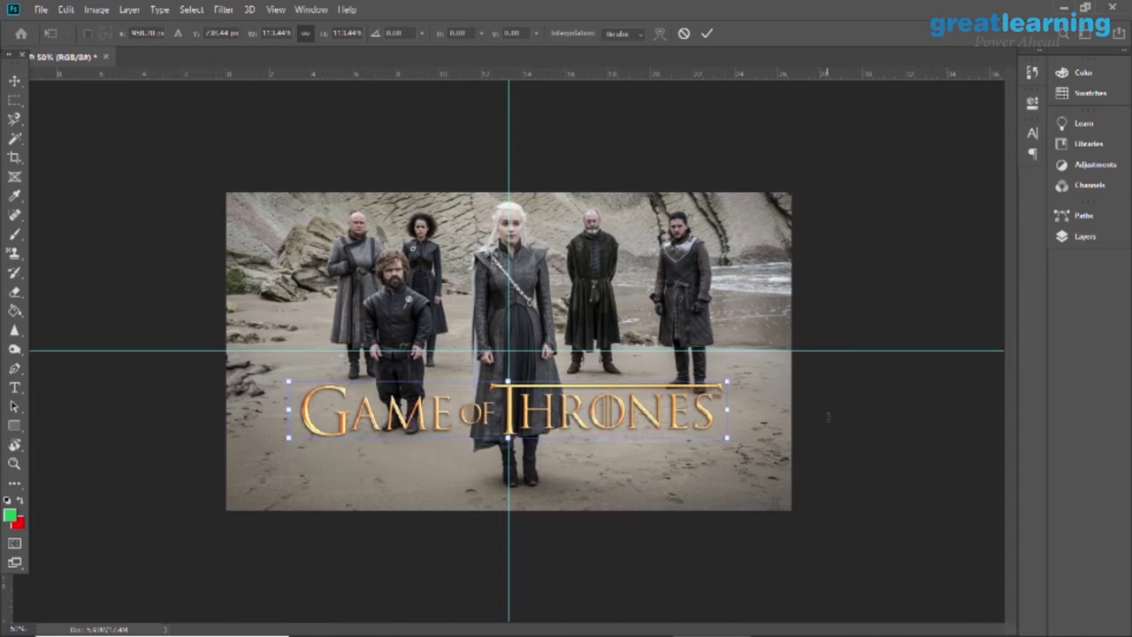
key(shift+Up)
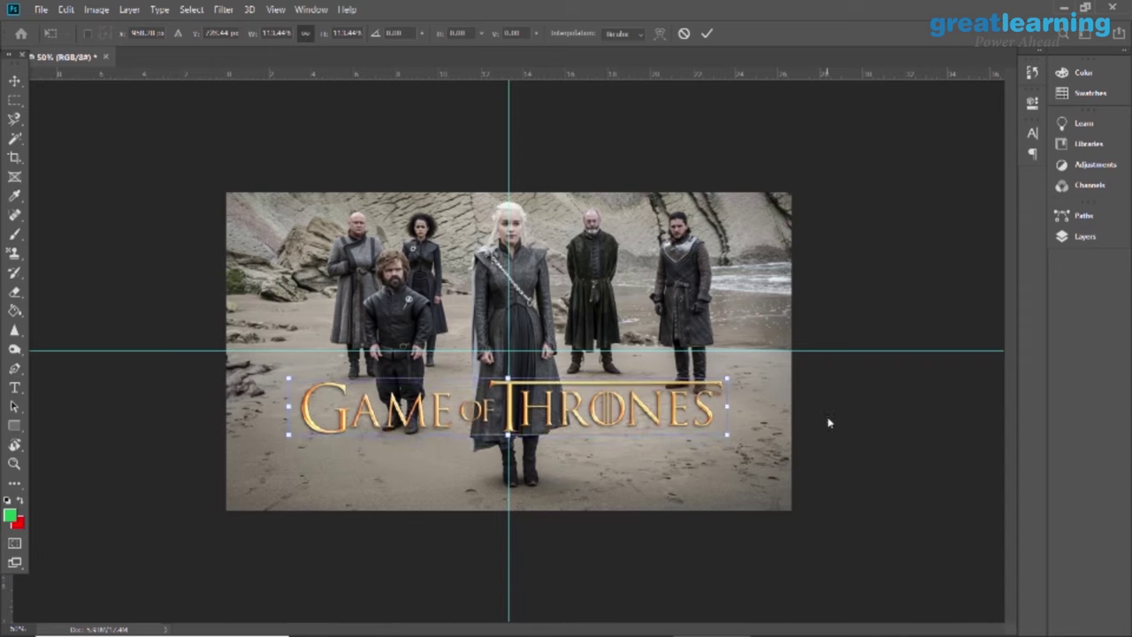
key(Return)
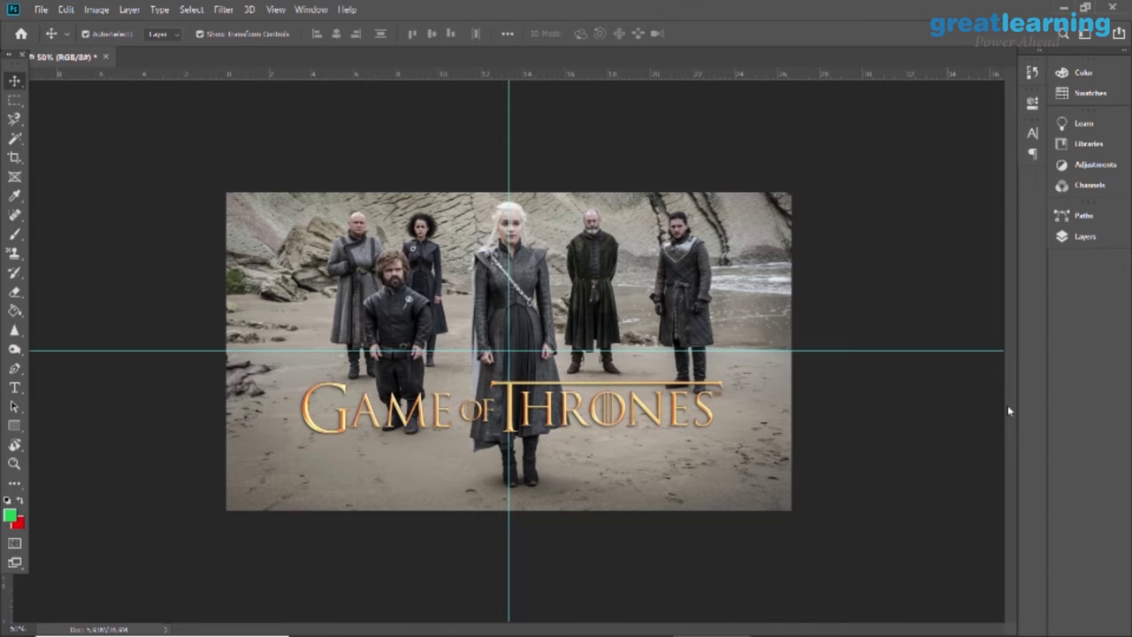
Merge the Game of and Thrones layers into one layer and deselect it
click(1083, 237)
click(906, 276)
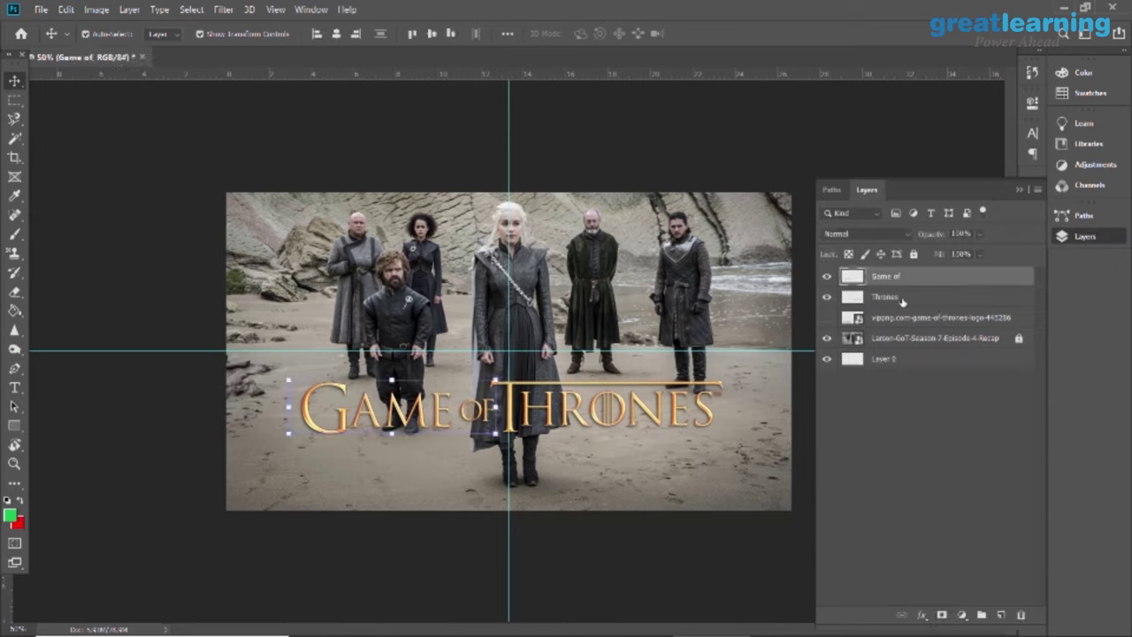
shift+click(902, 302)
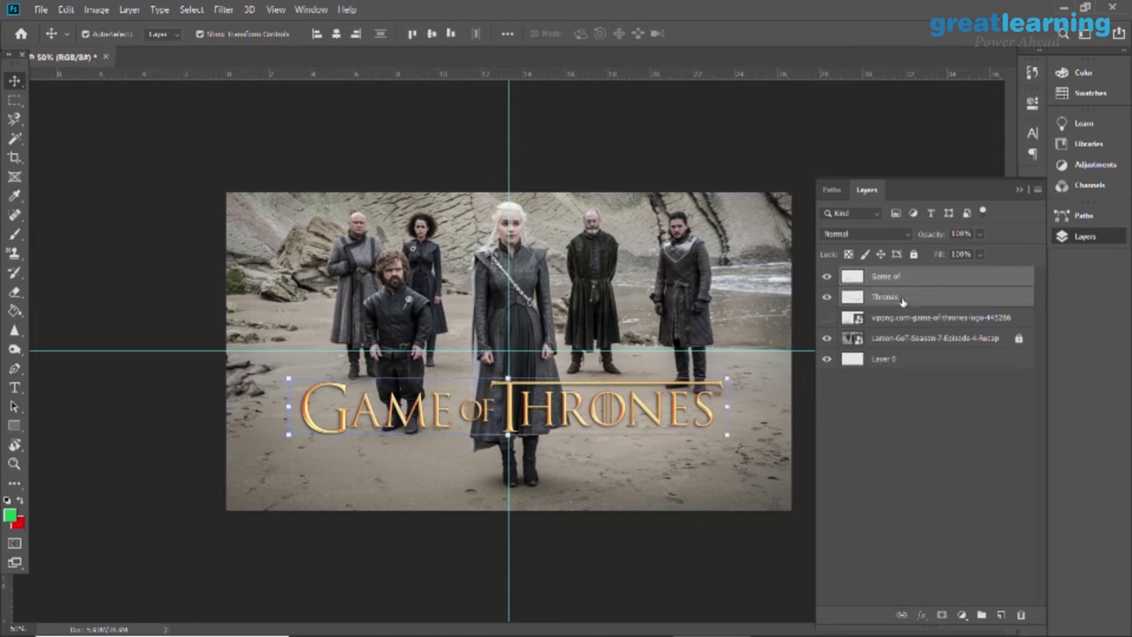
right_click(903, 302)
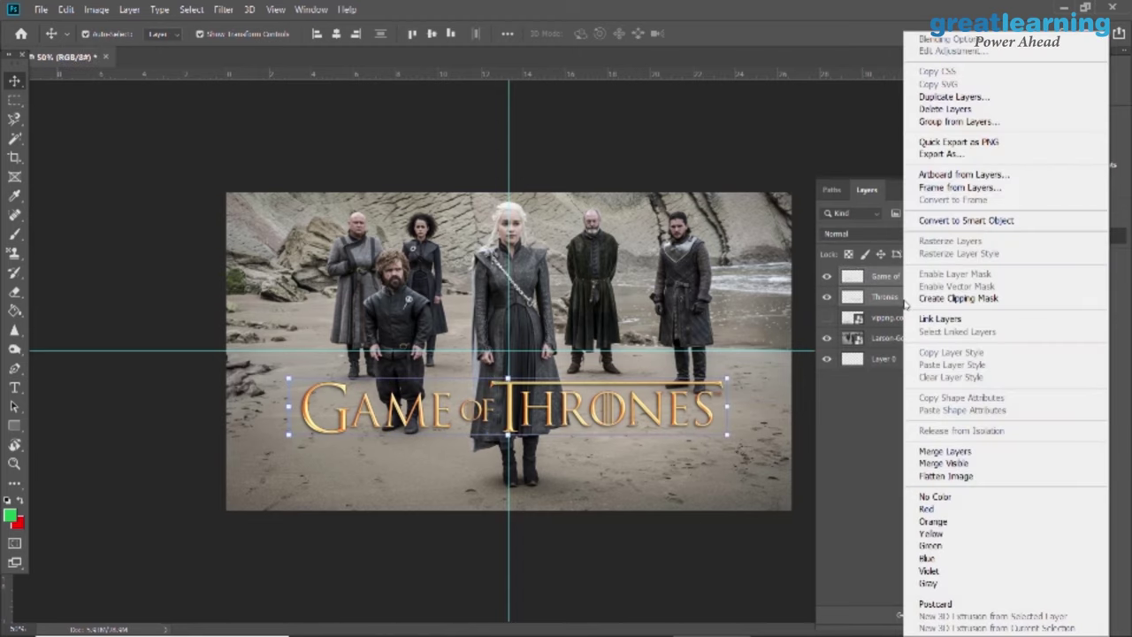
click(955, 451)
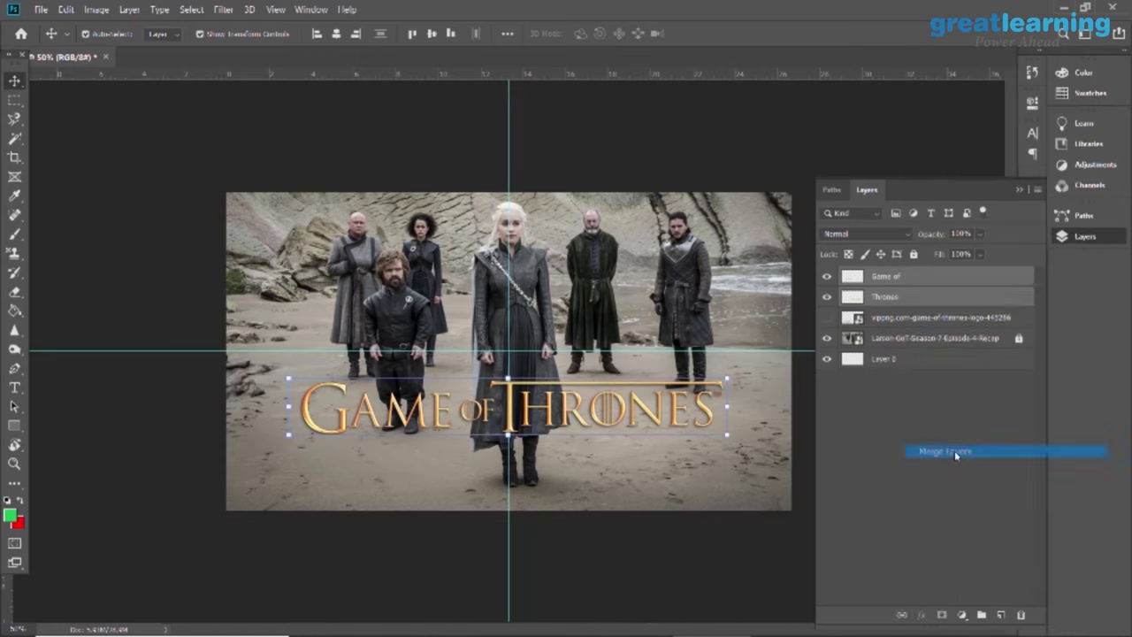
click(804, 265)
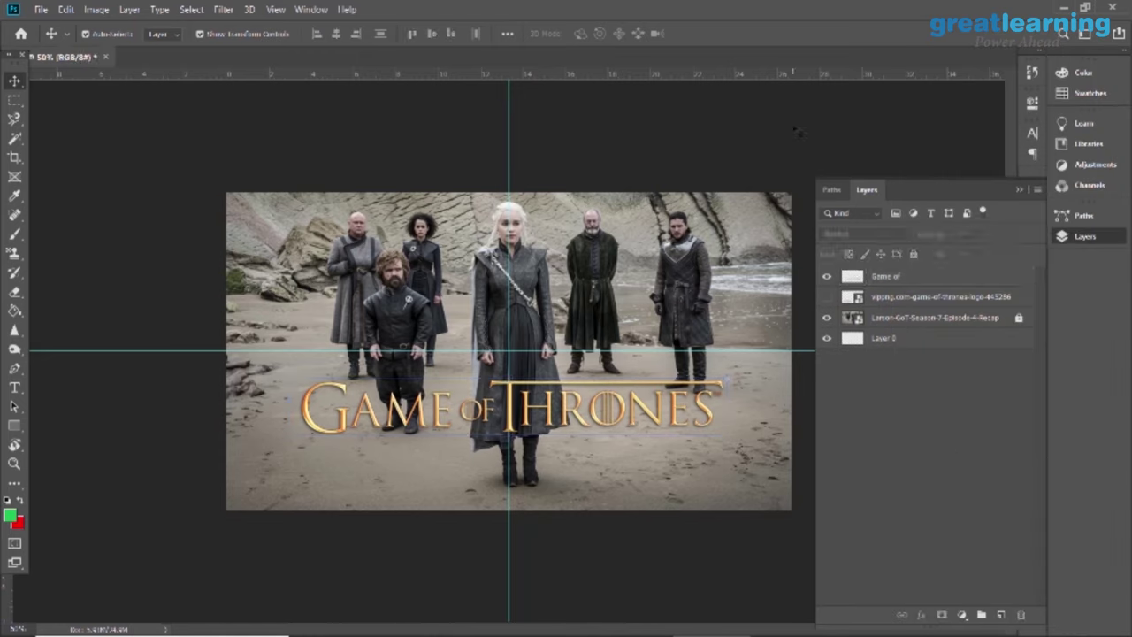
Enlarge the merged title to about 122% so it spans nearly the photo's width, and apply the transform
click(636, 404)
drag(290, 379, 244, 372)
drag(726, 434, 778, 439)
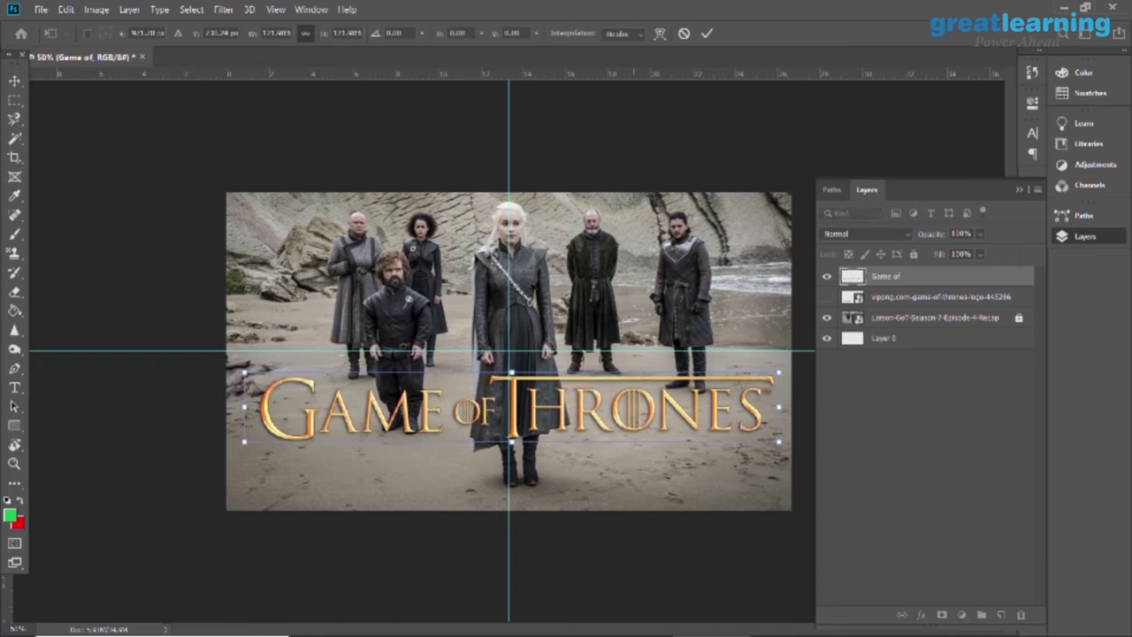
click(12, 84)
Nudge the enlarged title down and slightly left to centre it on the vertical guide, and deselect it
key(Down)
key(Down)
key(Down)
key(Down)
key(Down)
key(Down)
key(Down)
key(Left)
key(Left)
key(Left)
key(Left)
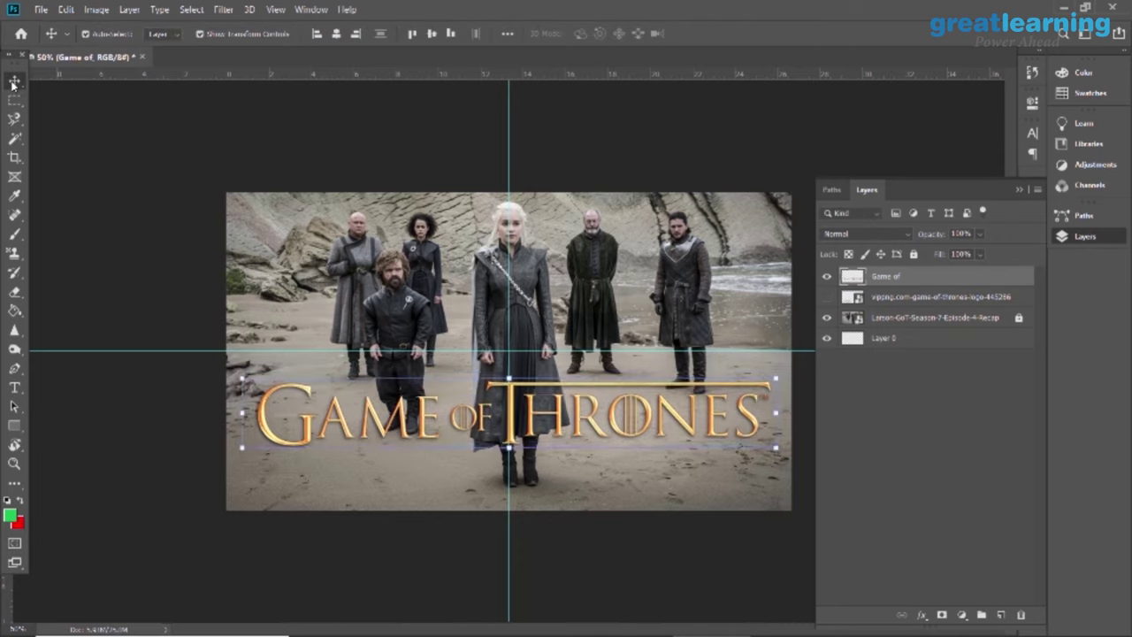
key(Down)
key(Down)
key(Down)
key(Down)
key(Down)
key(Down)
key(Down)
key(Down)
key(Down)
key(Down)
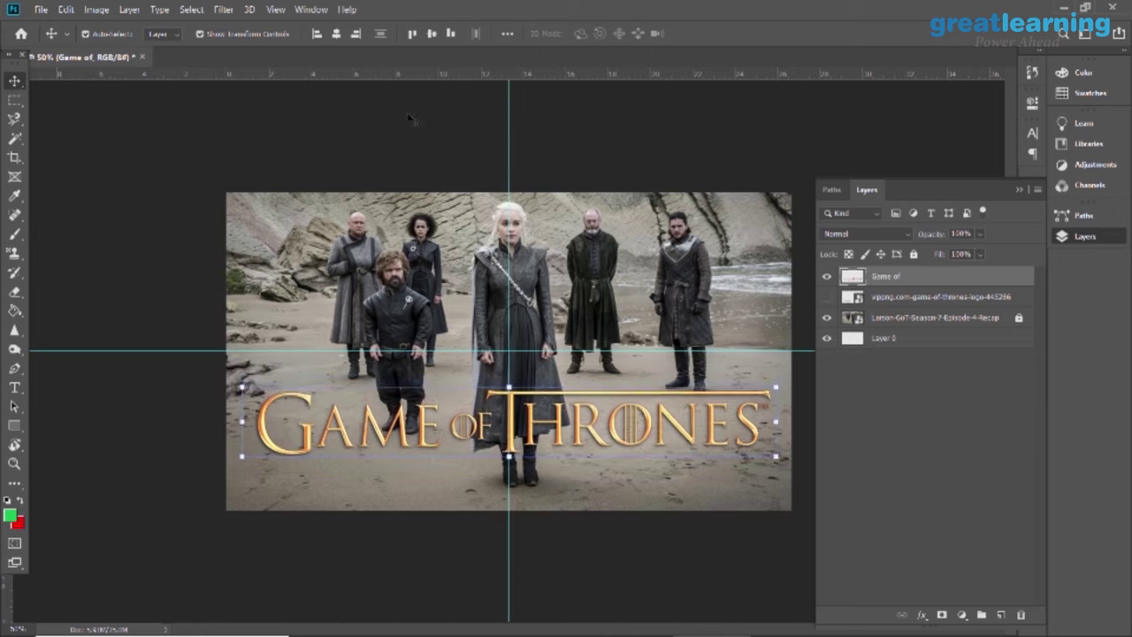
click(723, 148)
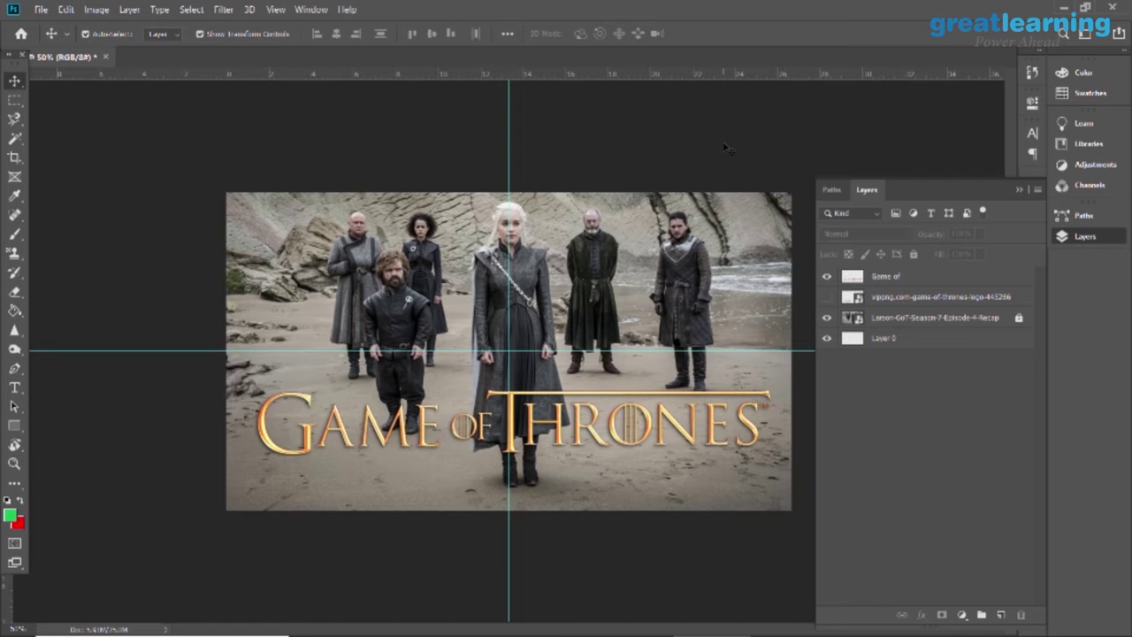
Unlock the Larson-GoT-Season-7-Episode-4-Recap photo layer and apply Brightness/Contrast with brightness -67 and contrast 19
click(1019, 317)
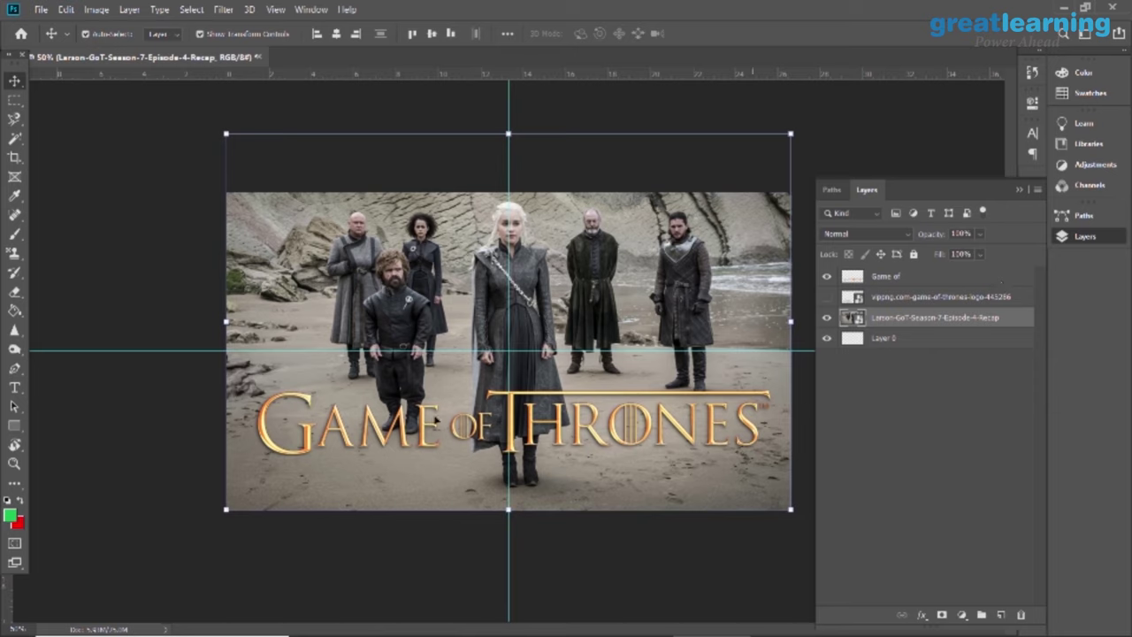
click(92, 11)
mouse_move(105, 46)
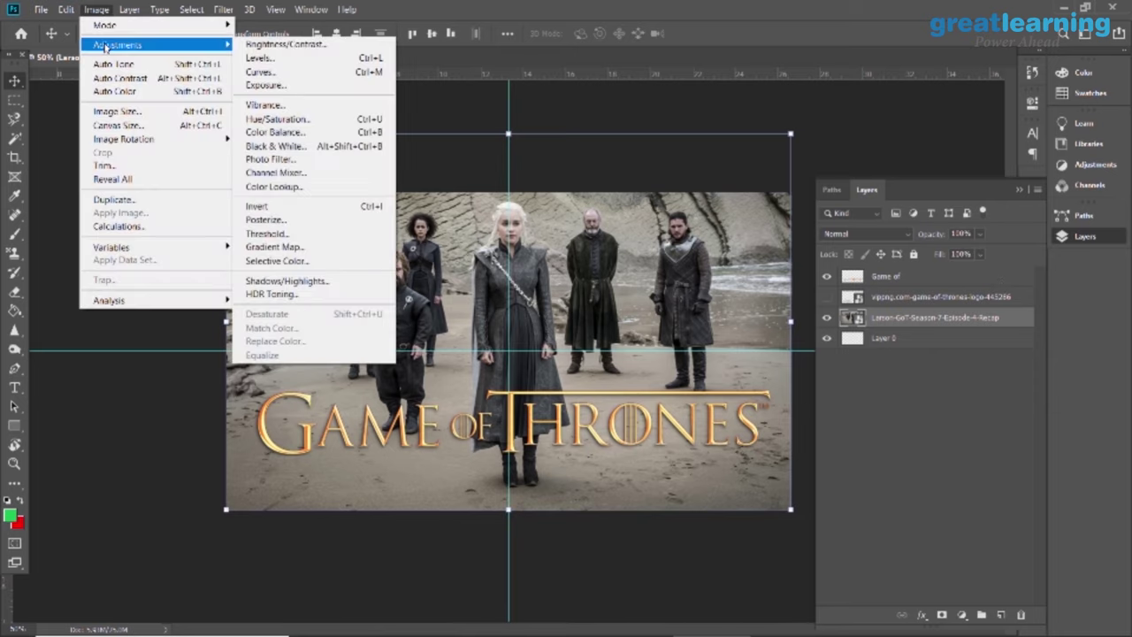
click(276, 44)
drag(558, 158, 873, 271)
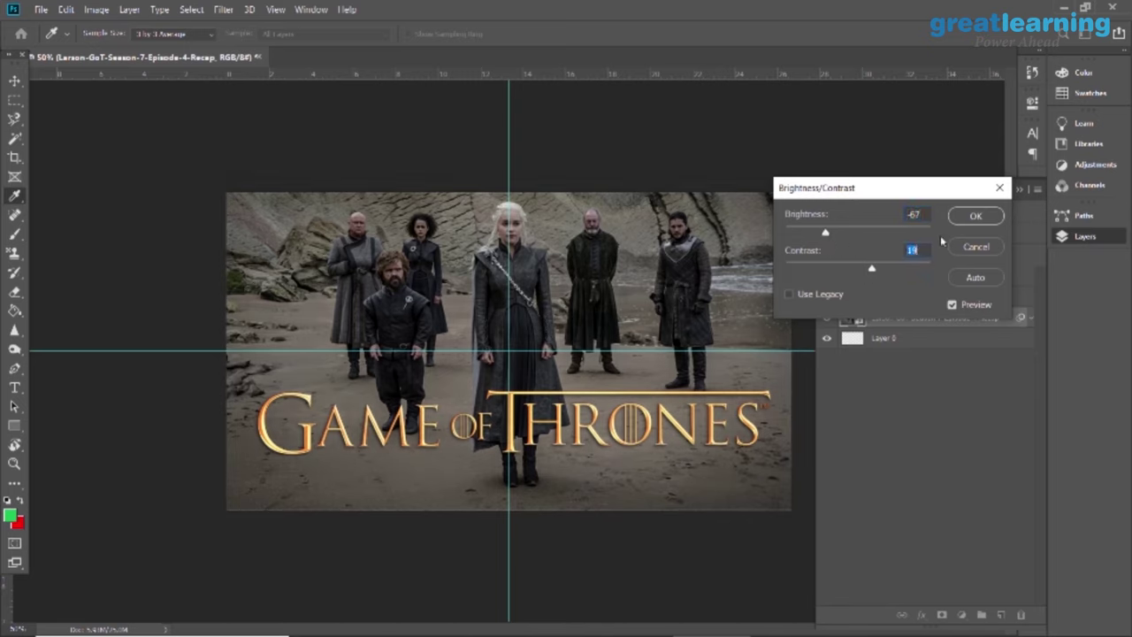
click(976, 216)
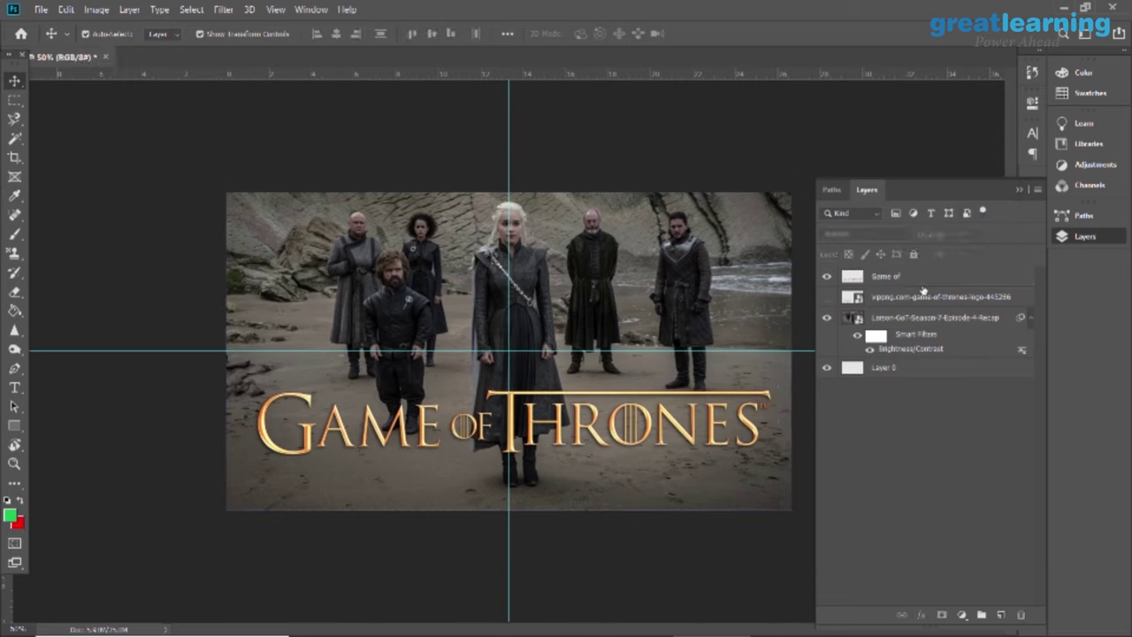
Nudge the title layer up by two large increments, collapse the layer list and deselect the title
click(924, 283)
key(shift+Up)
key(shift+Up)
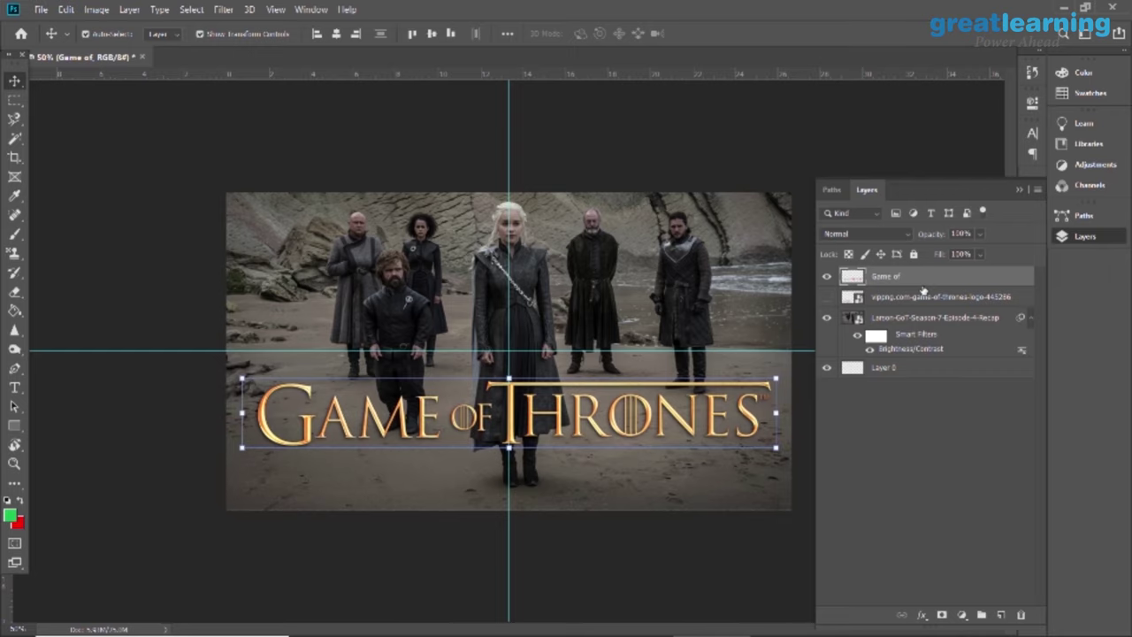
click(1019, 189)
click(874, 151)
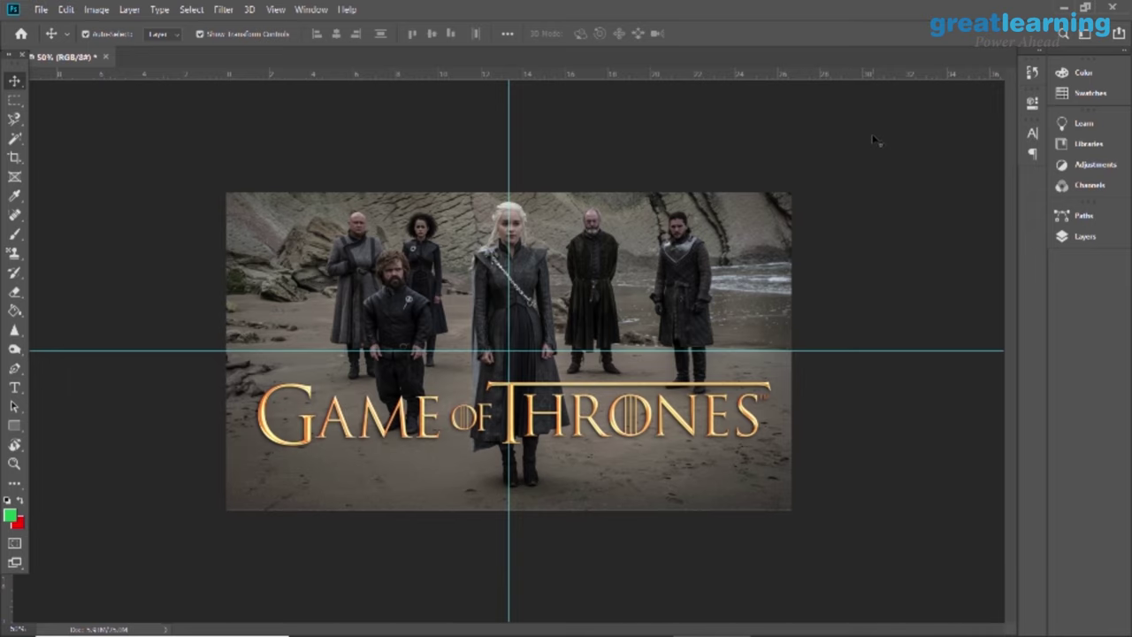
click(14, 100)
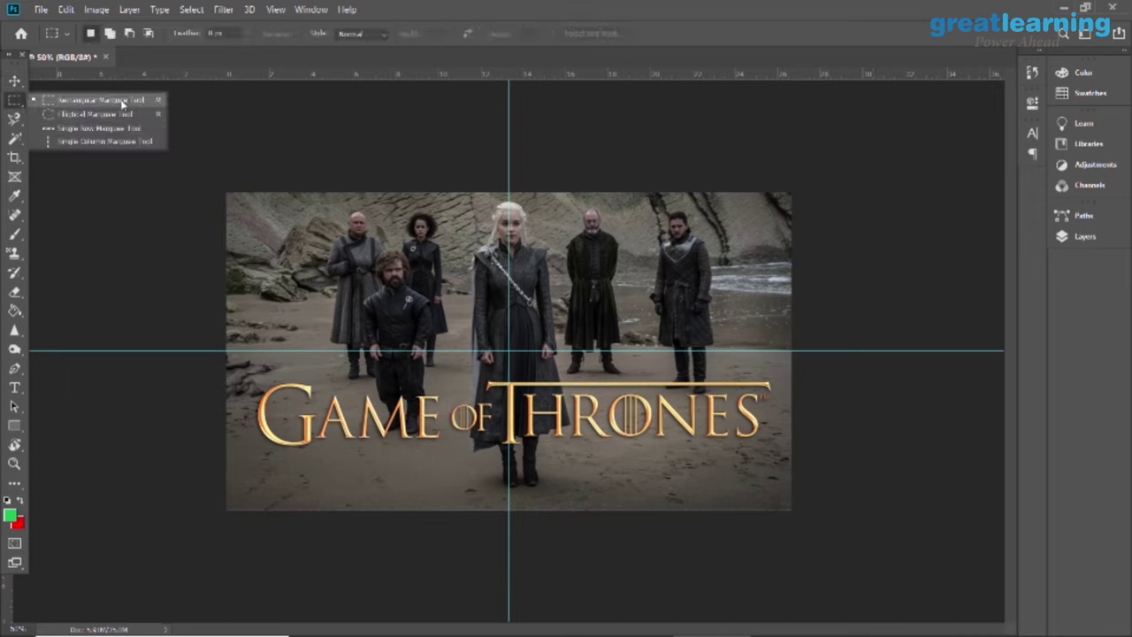
click(301, 145)
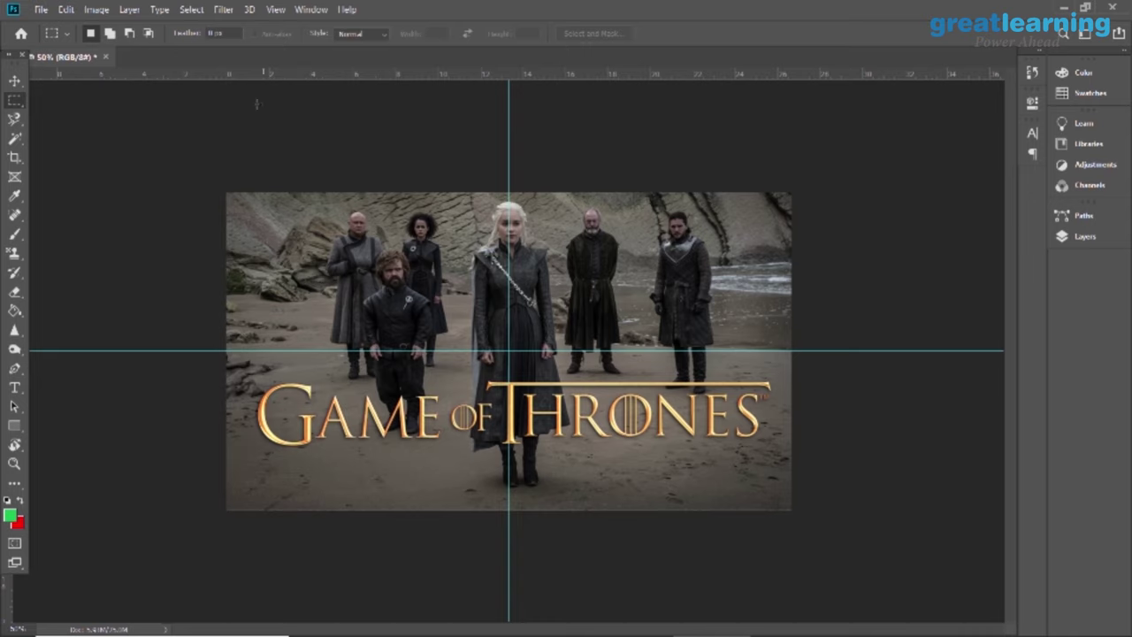
click(97, 10)
mouse_move(118, 26)
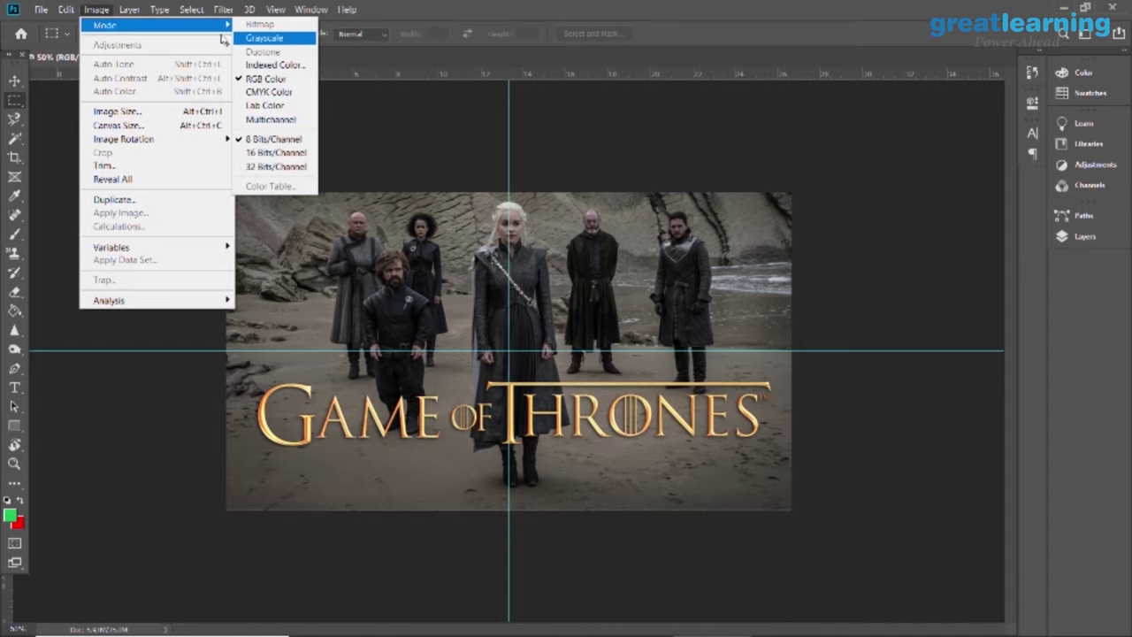
click(469, 342)
Apply a Vibrance adjustment to the photo layer with vibrance +6 and saturation +5
click(1085, 236)
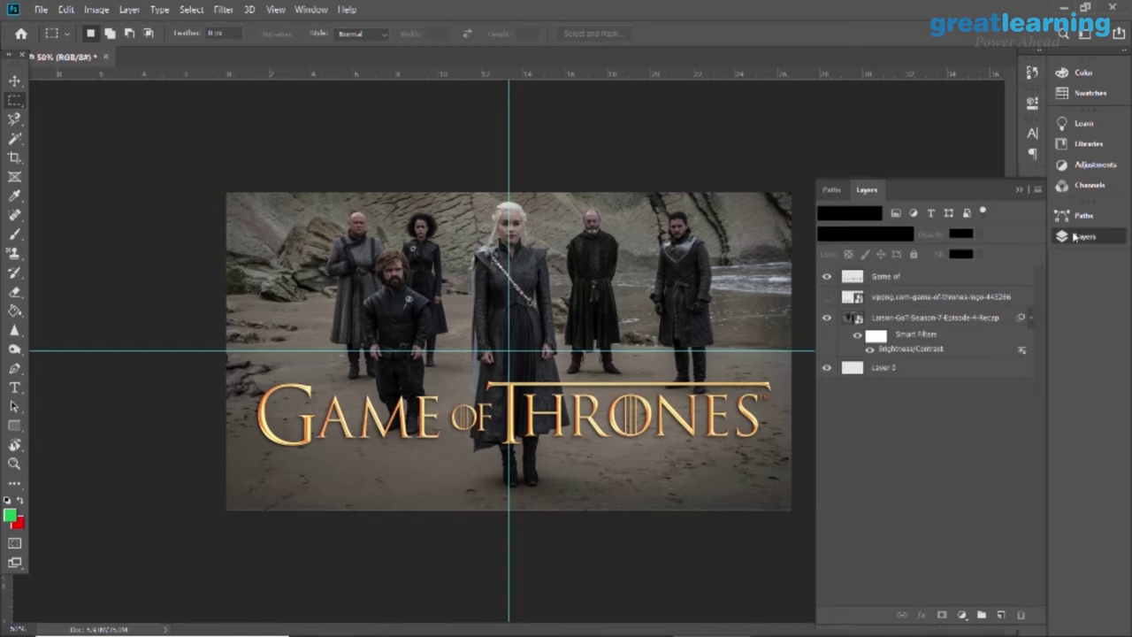
click(907, 317)
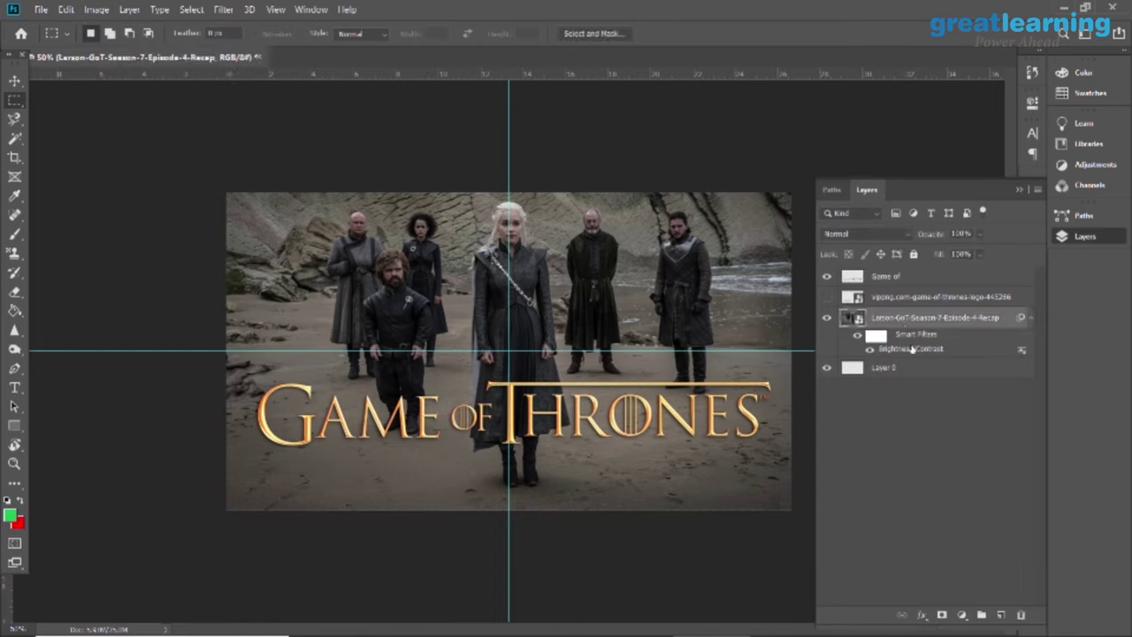
click(96, 9)
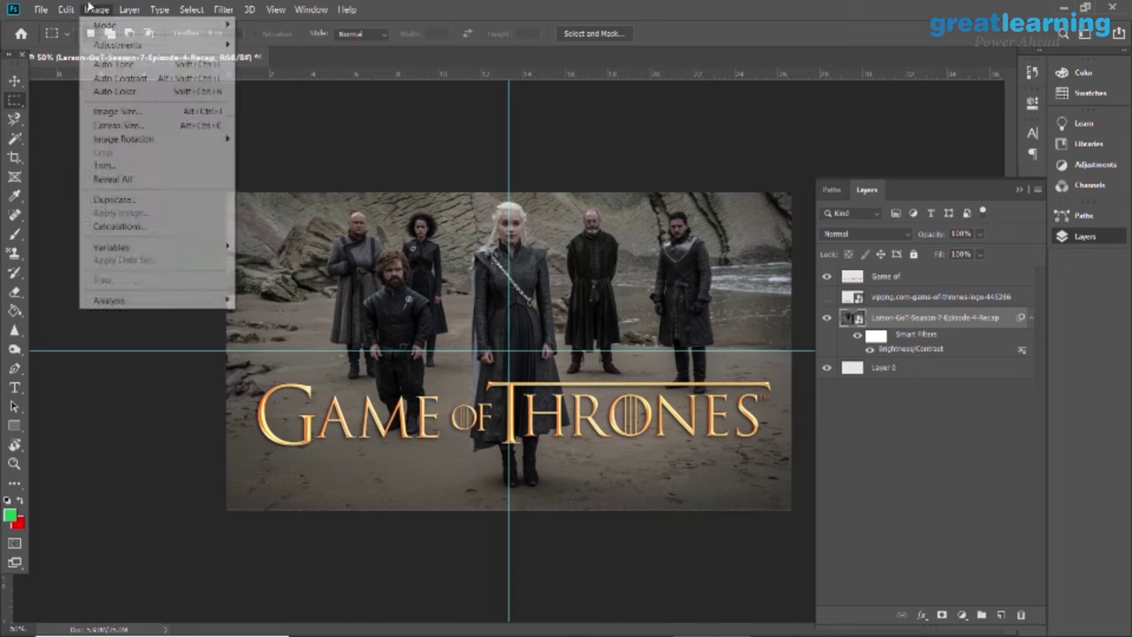
click(71, 8)
click(93, 10)
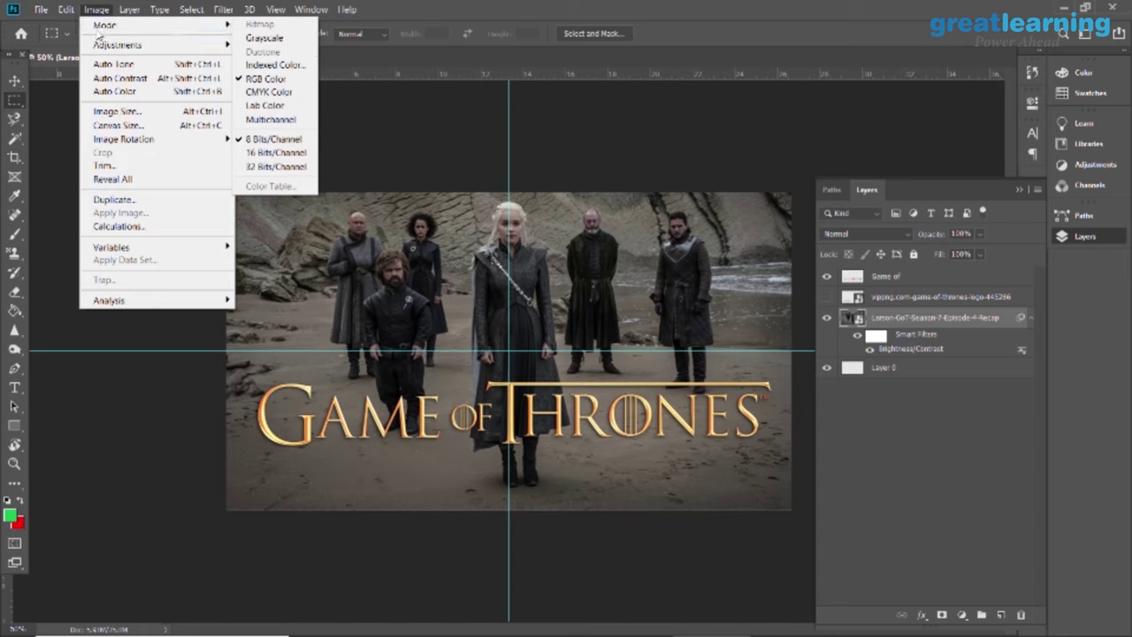
mouse_move(124, 44)
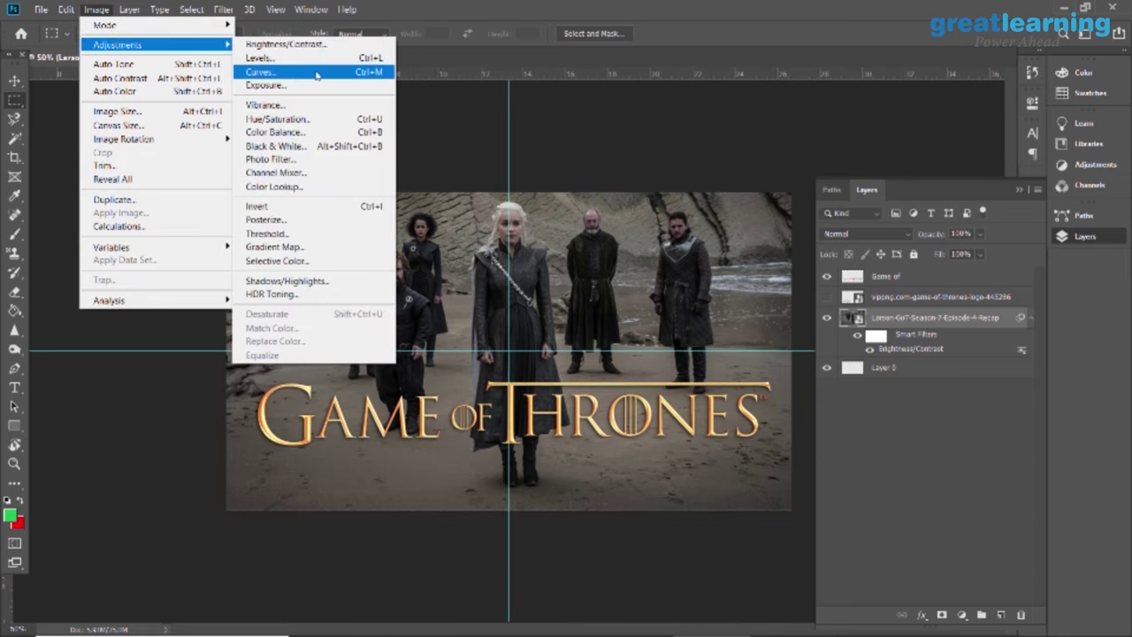
click(314, 104)
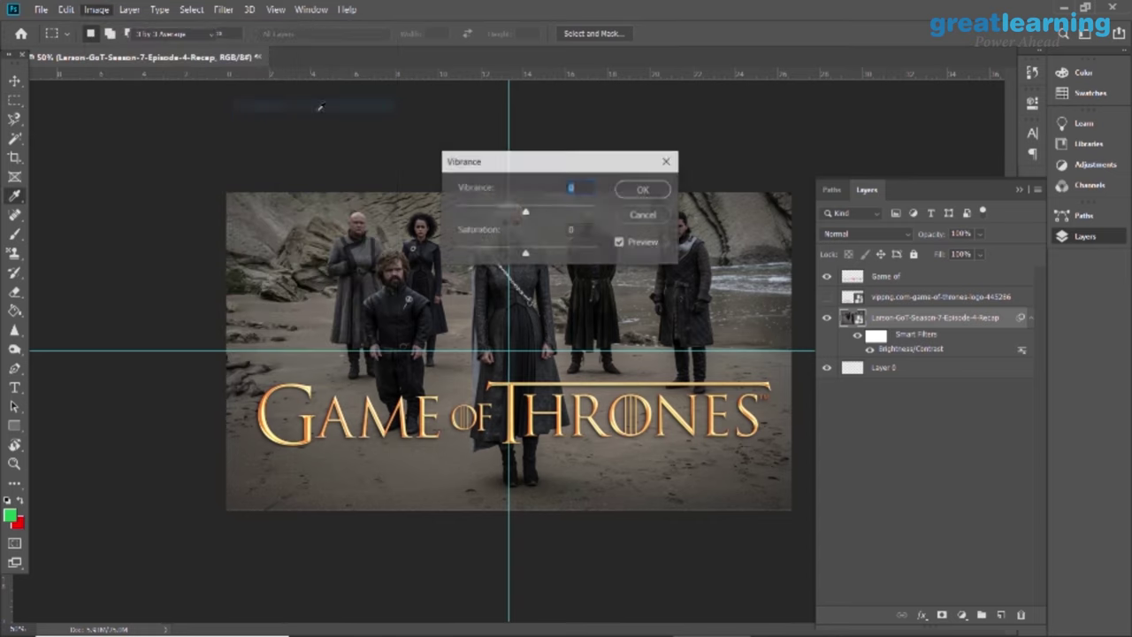
drag(538, 168, 786, 185)
drag(775, 232, 777, 274)
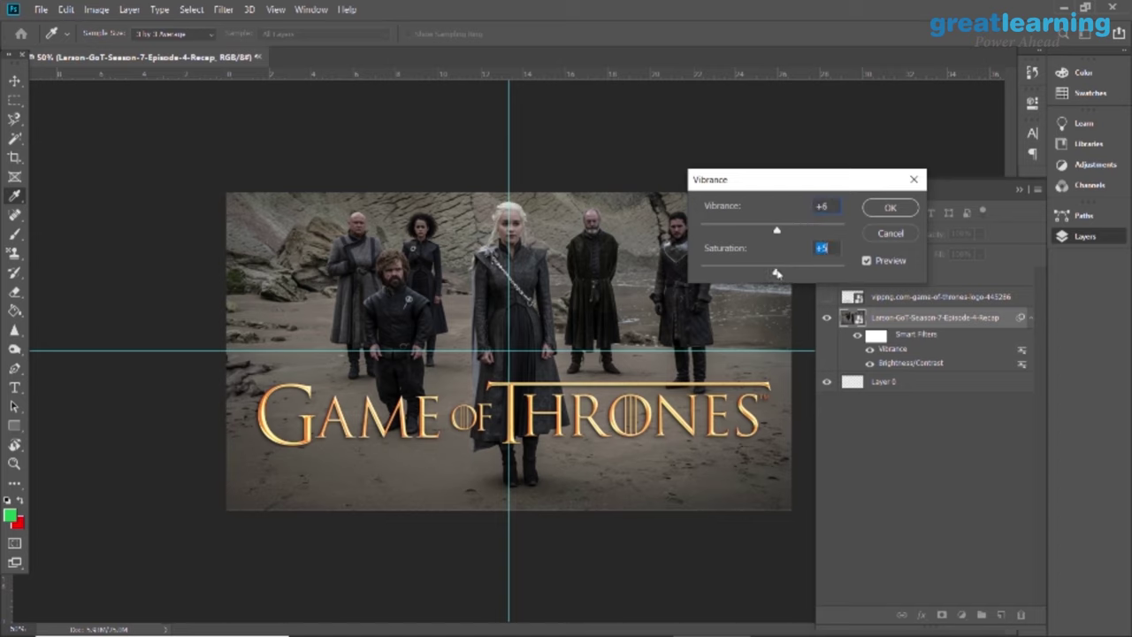
click(891, 209)
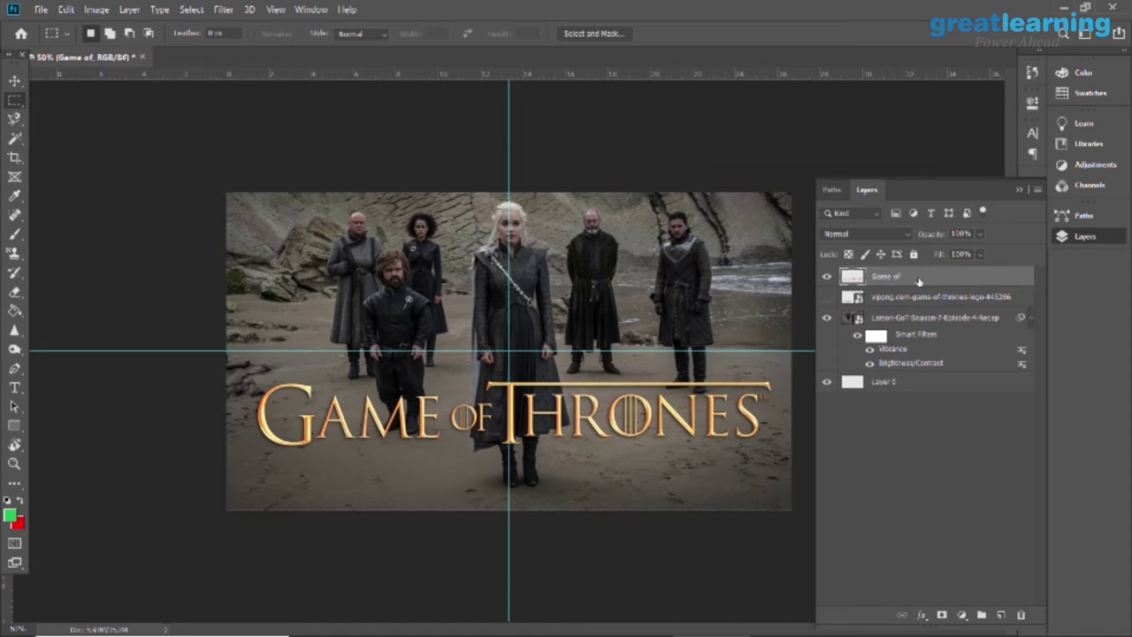
Apply Brightness/Contrast to the Game of title layer with brightness 73 and contrast 21, and collapse the layer list
click(97, 9)
mouse_move(102, 49)
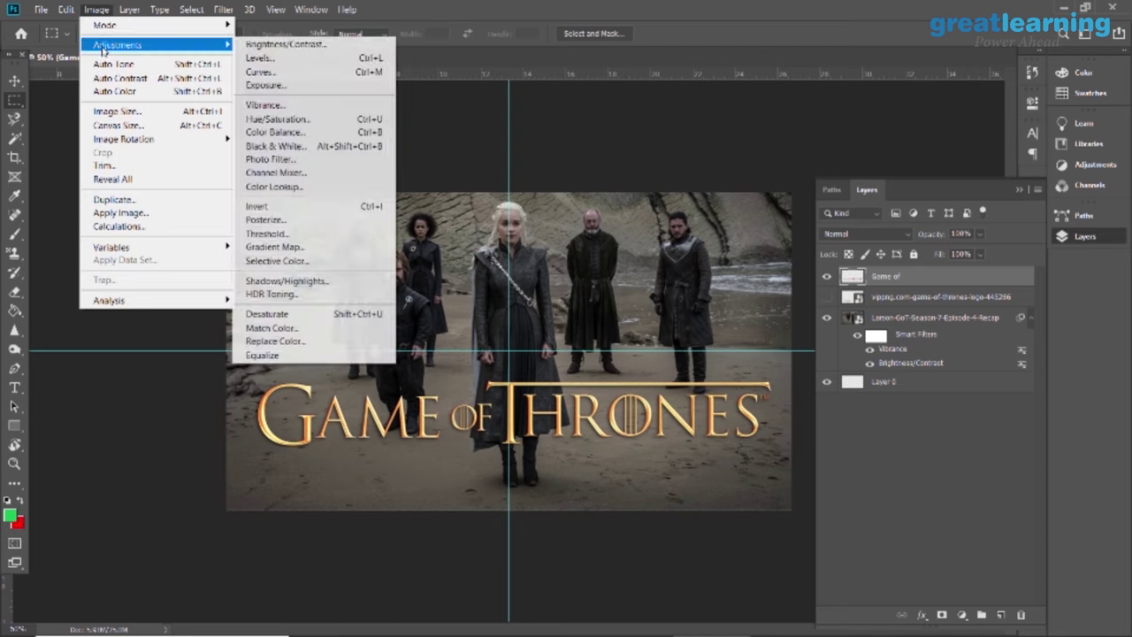
click(273, 46)
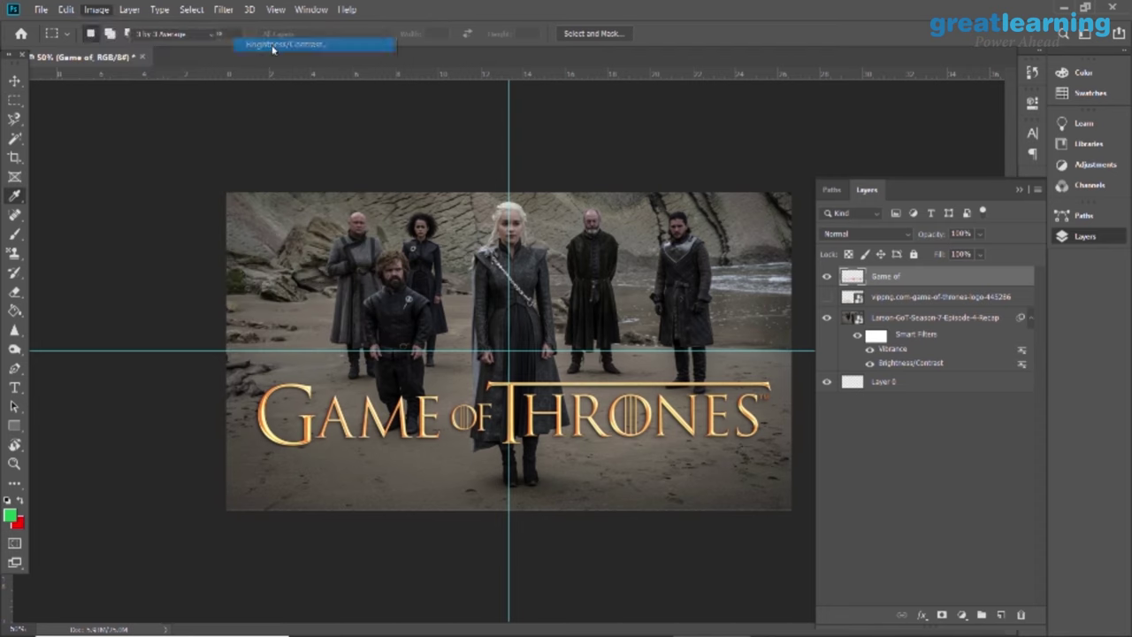
drag(617, 134, 650, 135)
drag(615, 169, 630, 171)
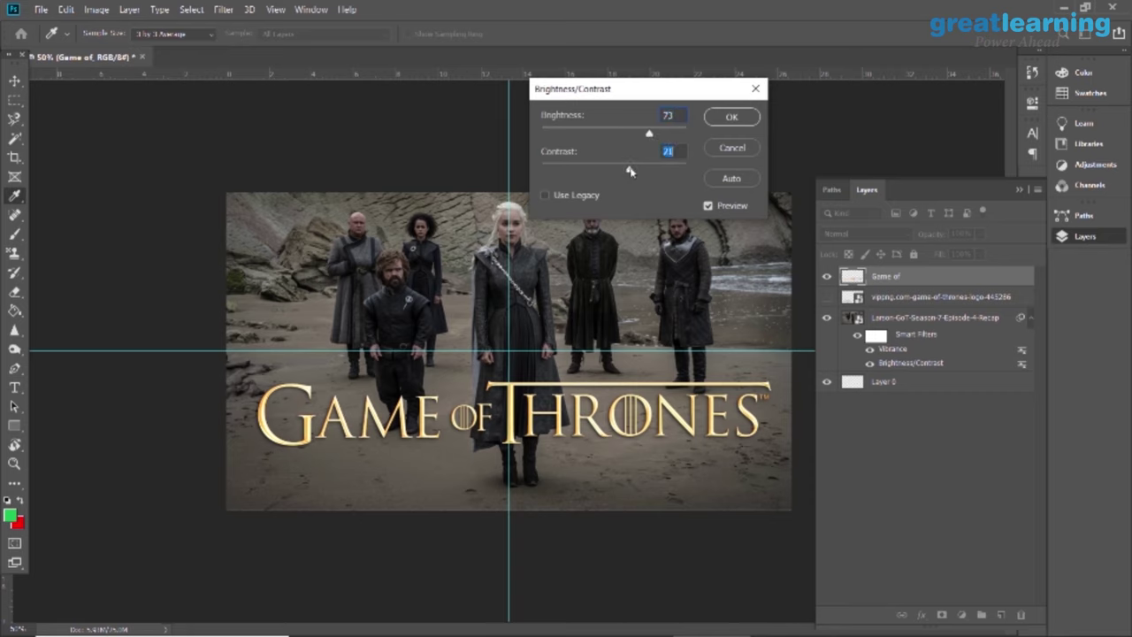
click(732, 116)
key(m)
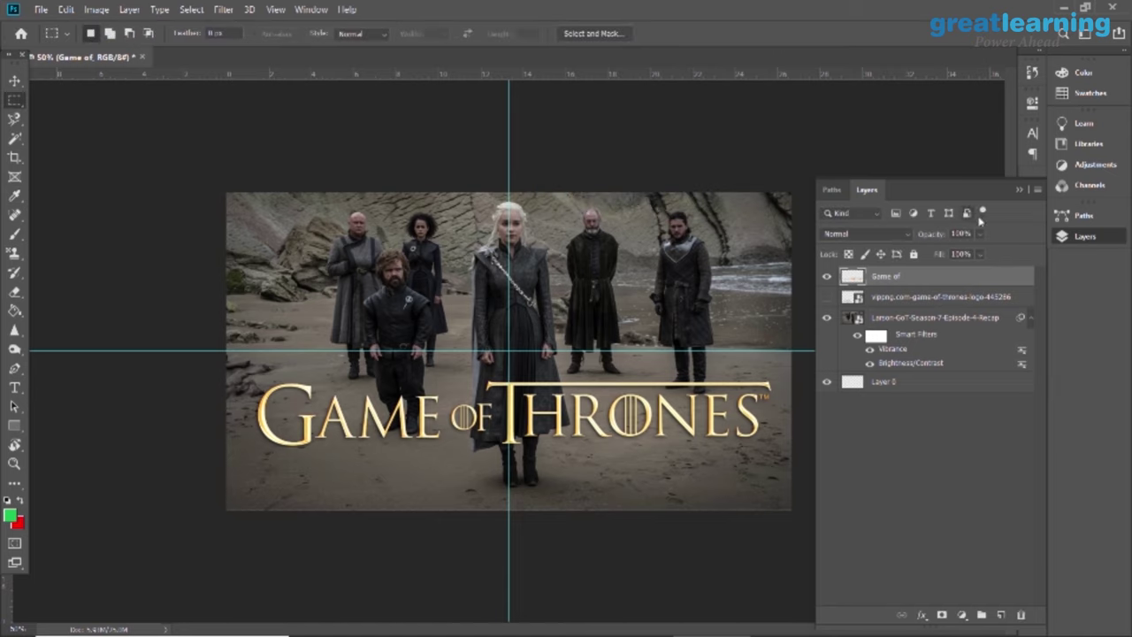
key(F7)
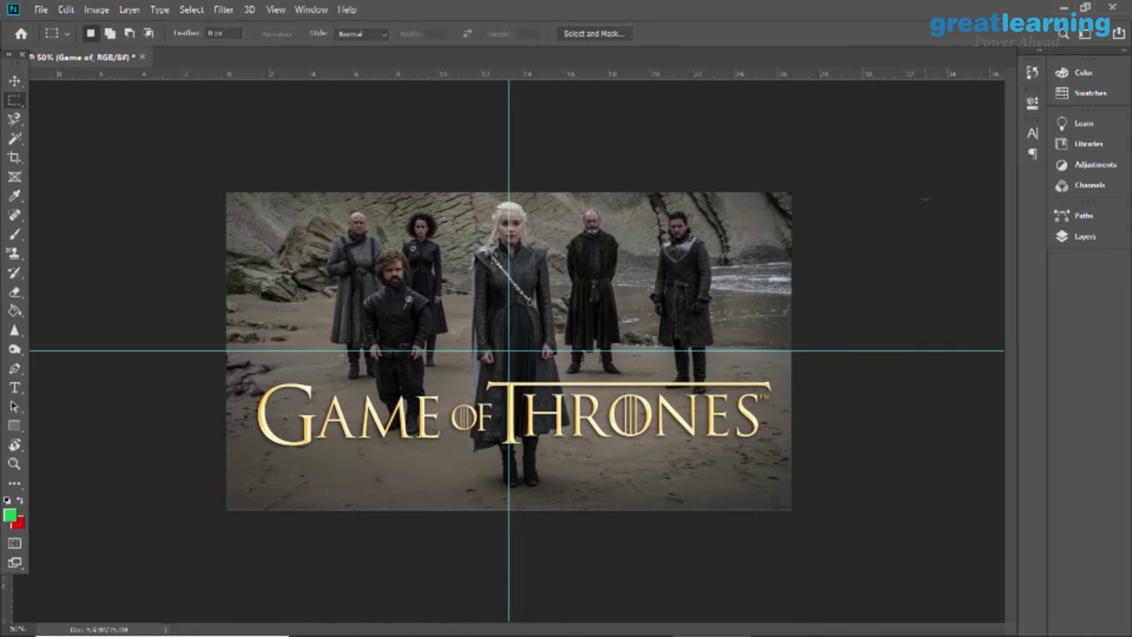
Check the composition at a closer view, return to the Move tool and deselect the title
key(ctrl+minus)
key(ctrl+plus)
key(ctrl+plus)
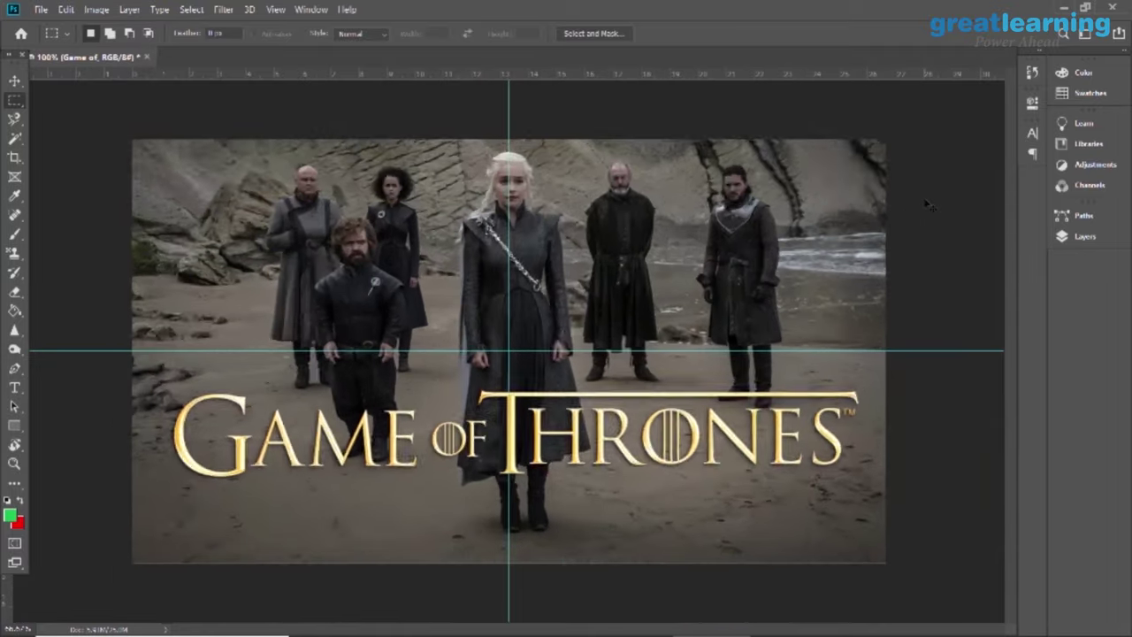
key(ctrl+minus)
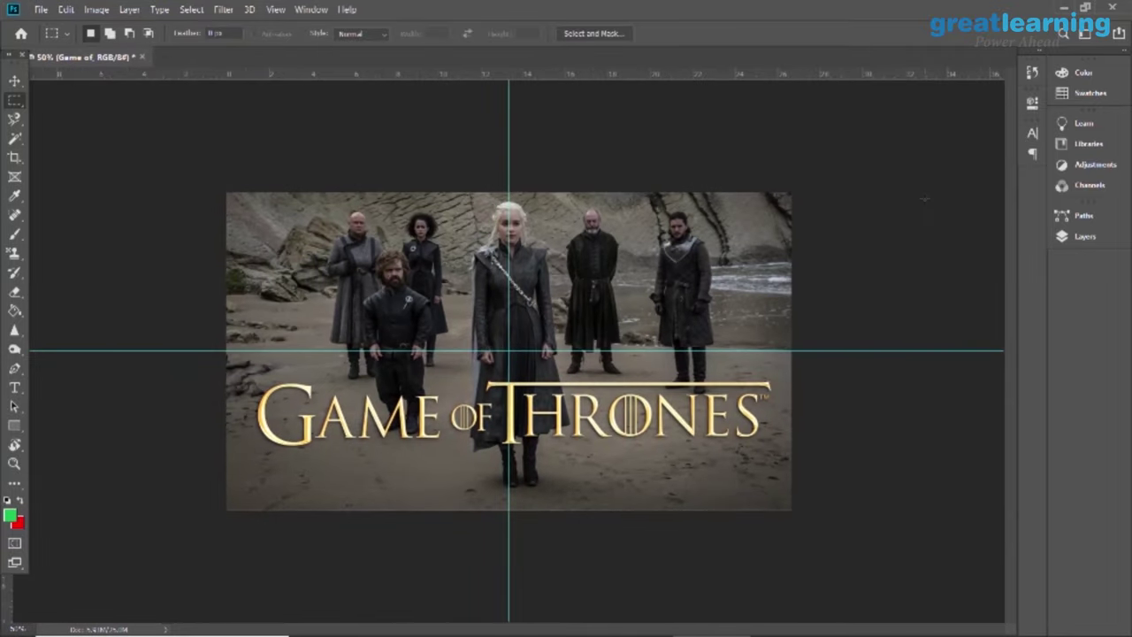
key(v)
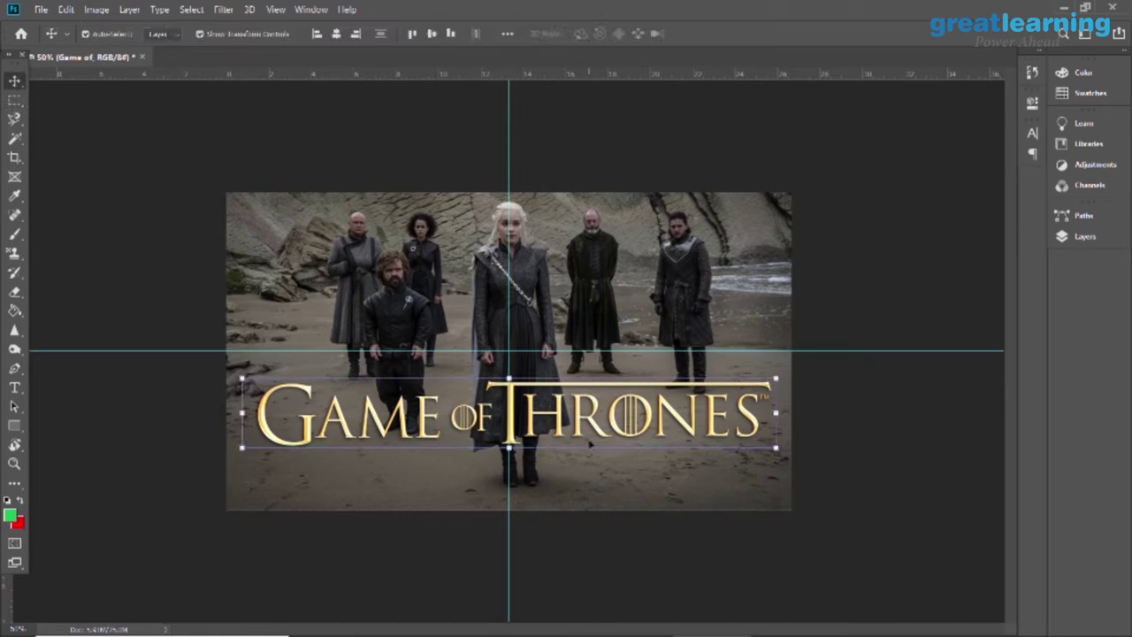
click(916, 466)
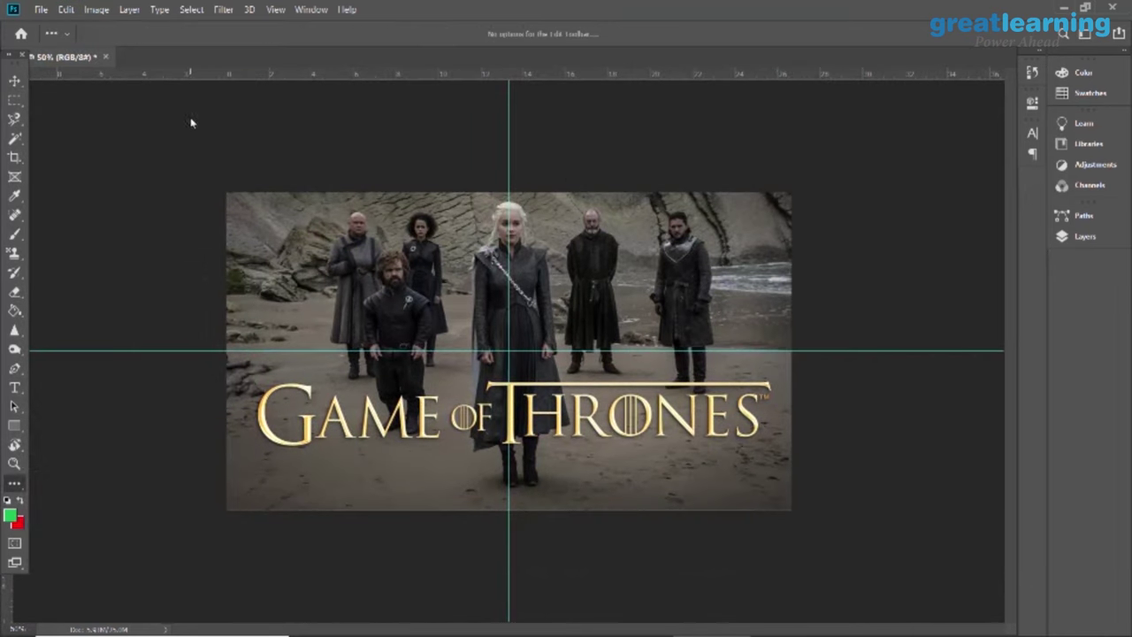
Start saving a copy of the poster into Course Recording > What is Graphic Design > Photoshop Demo Files on the D: drive
click(41, 11)
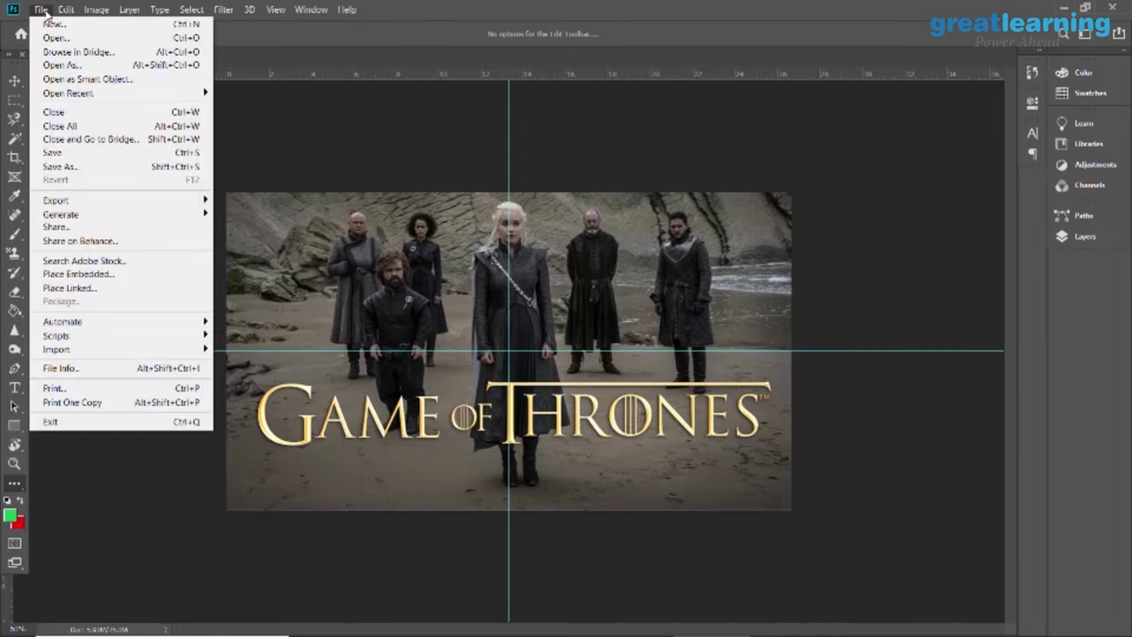
mouse_move(81, 200)
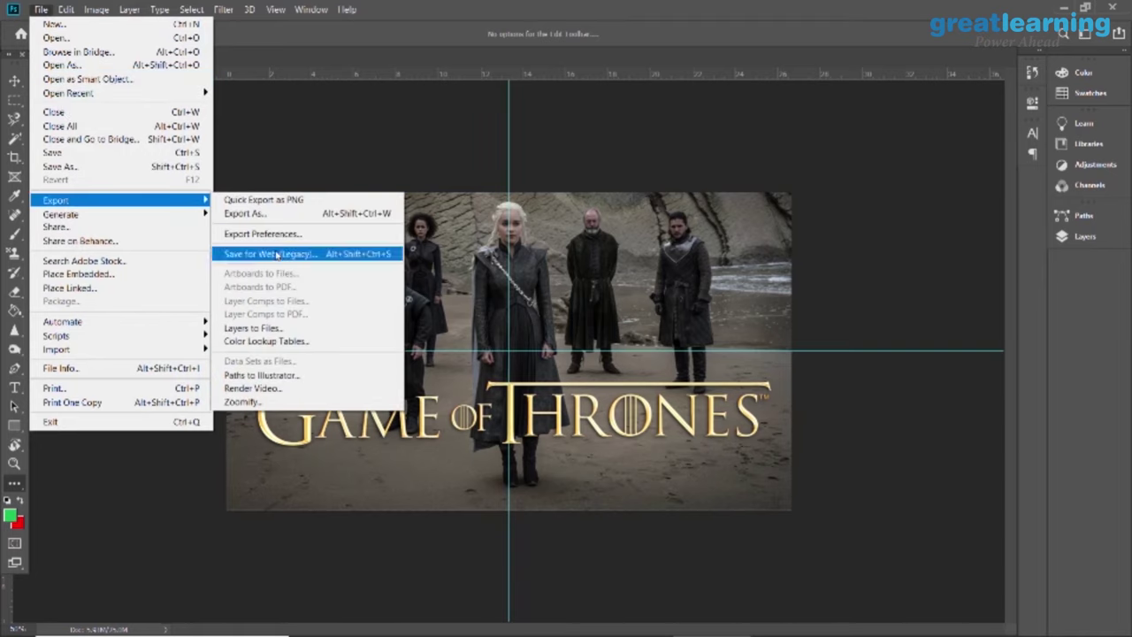
click(173, 168)
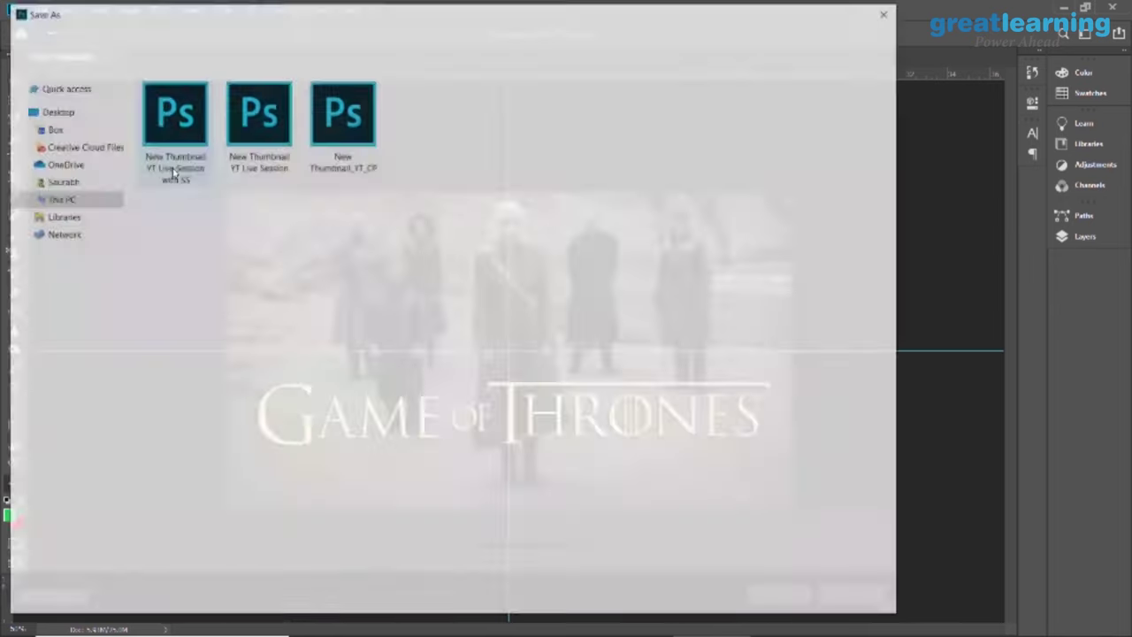
click(212, 37)
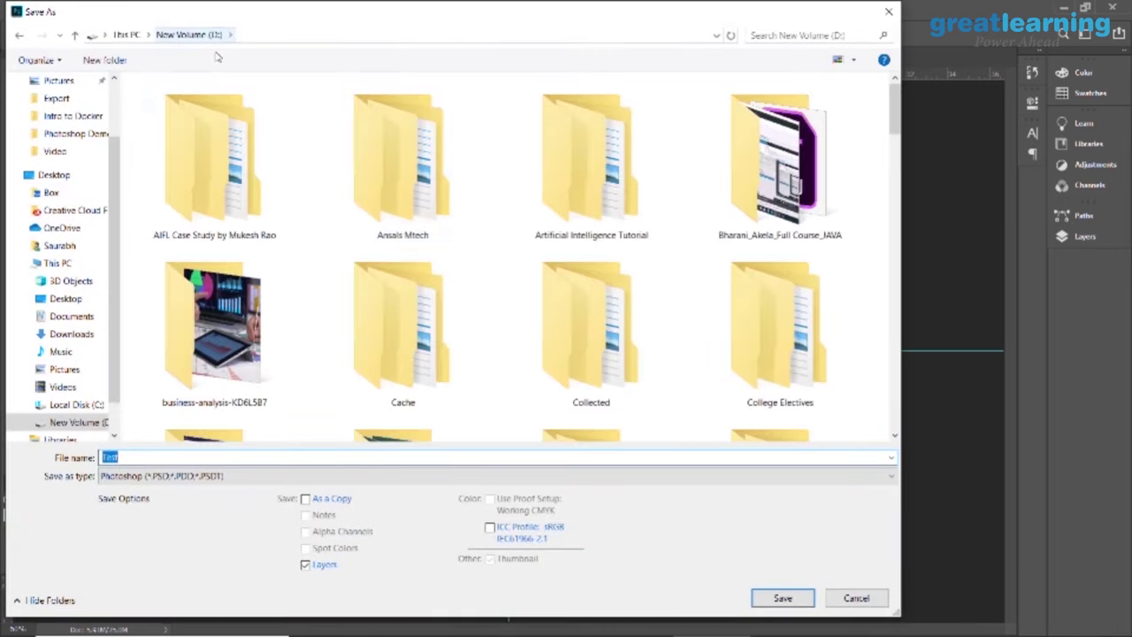
click(445, 341)
scroll(443, 340, down, 3)
double_click(265, 237)
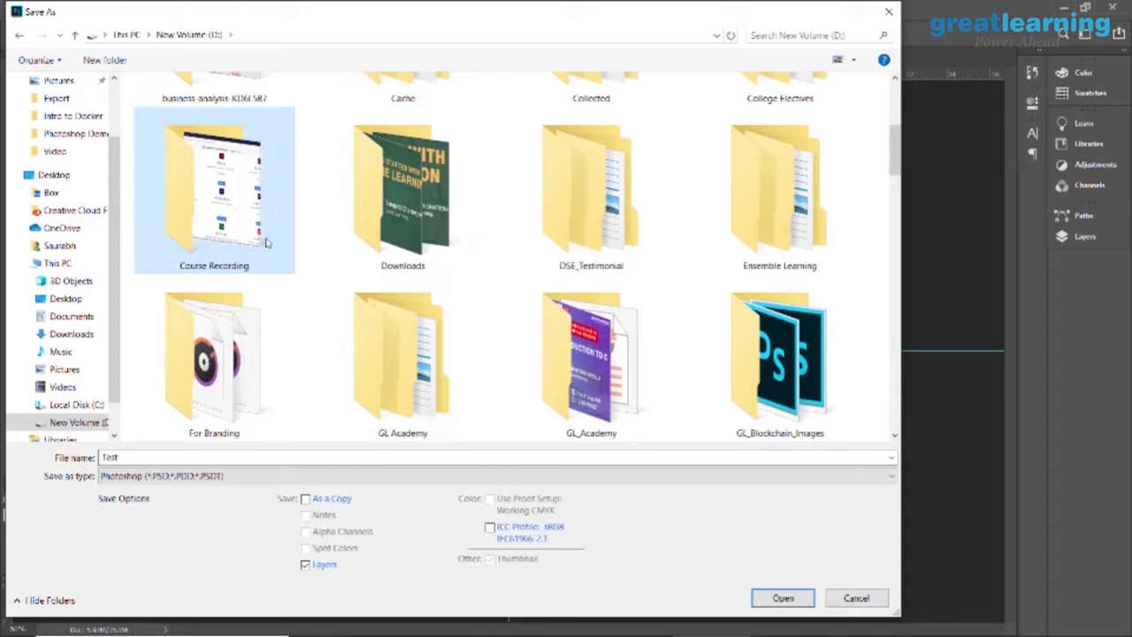
double_click(238, 104)
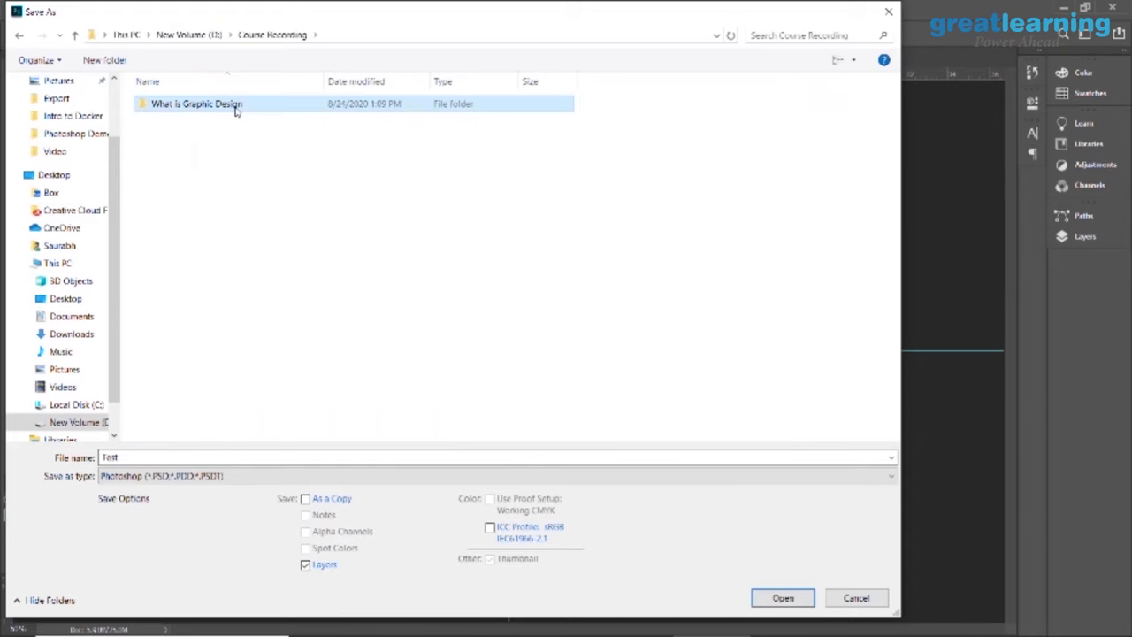
click(233, 108)
double_click(233, 107)
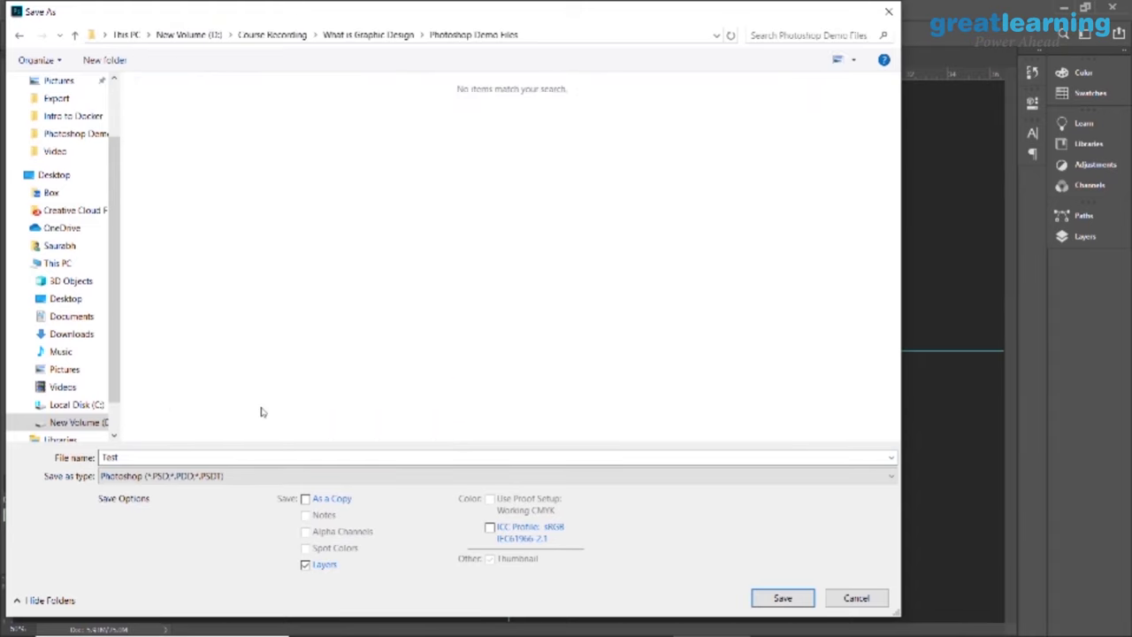
Save the poster as a JPEG named GOT_TEST with the image quality raised toward large file
click(255, 456)
click(337, 479)
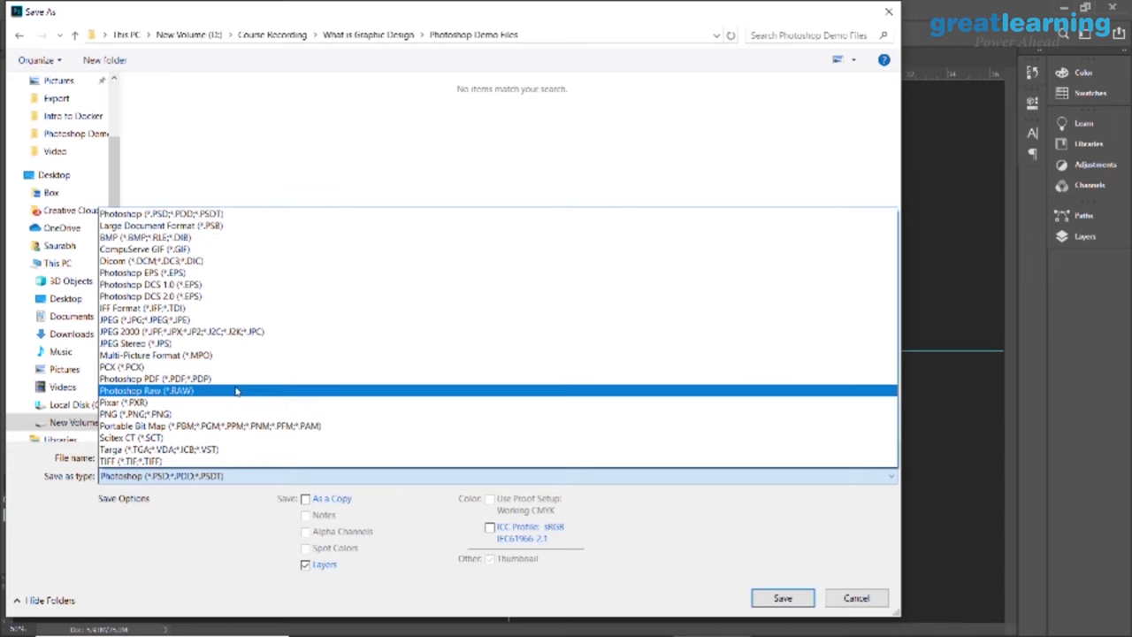
click(225, 320)
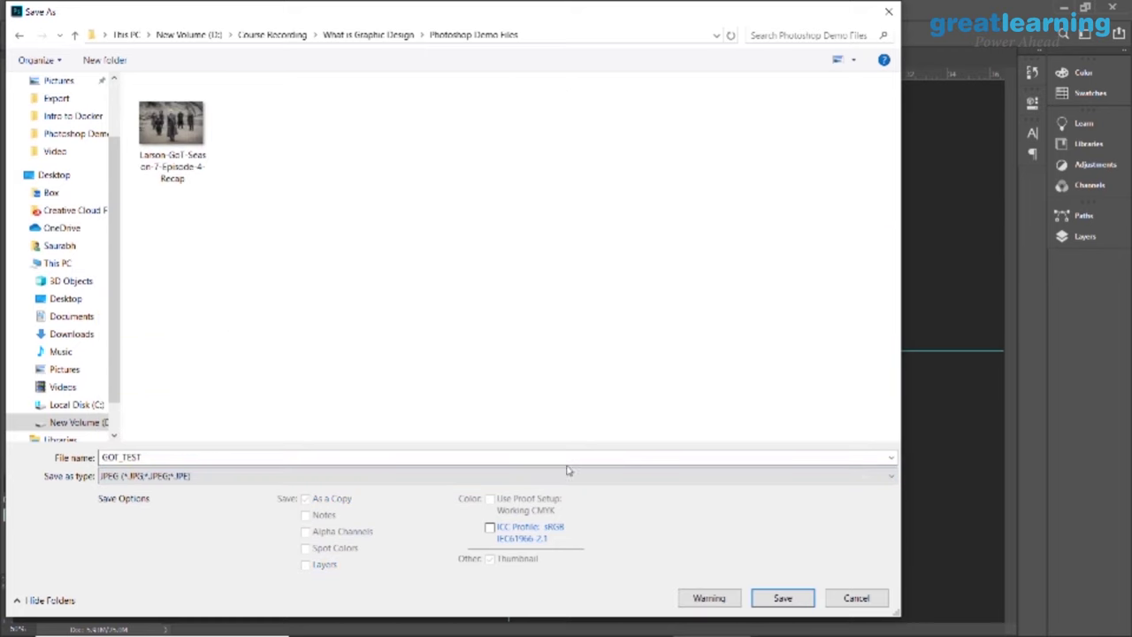
click(783, 595)
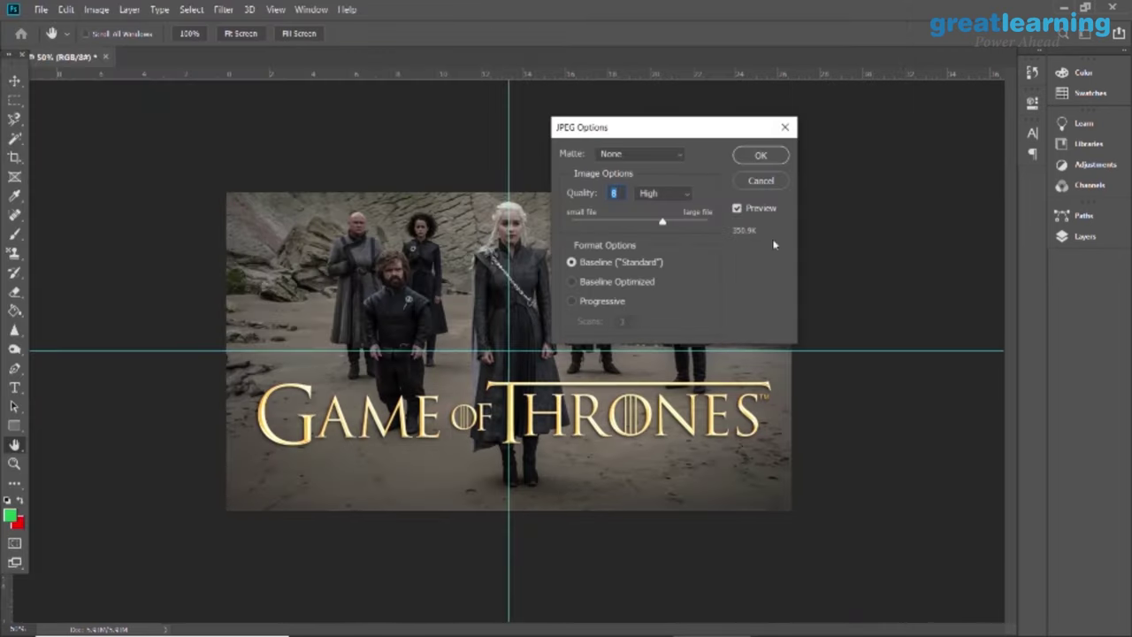
mouse_move(666, 225)
mouse_down()
mouse_move(628, 224)
mouse_move(687, 224)
mouse_up()
click(758, 157)
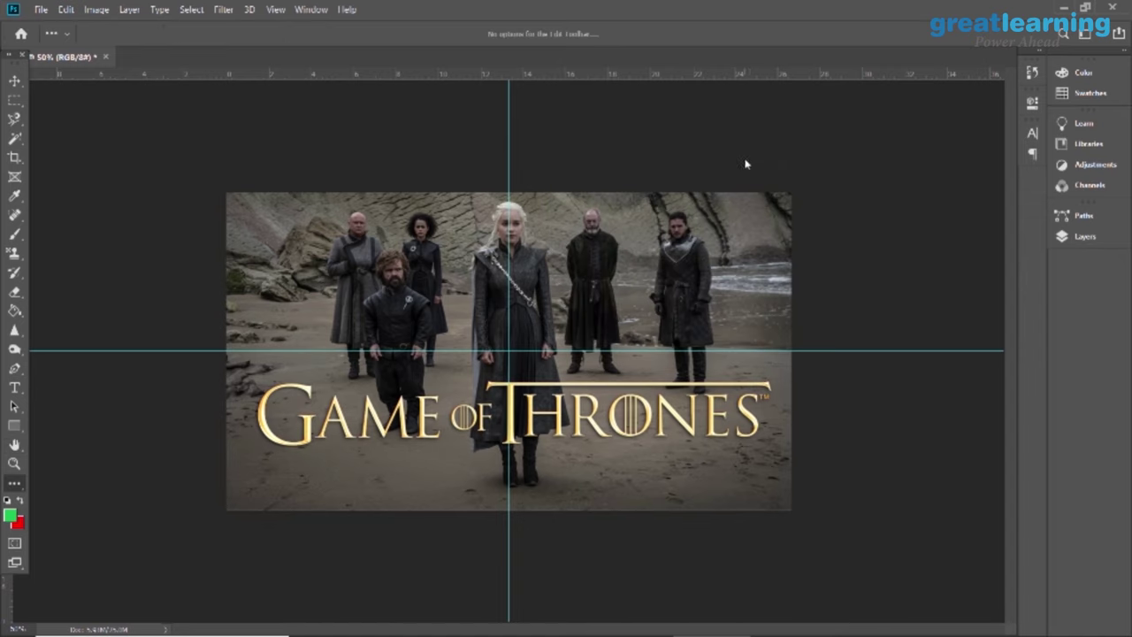
Save the layered document in Photoshop format as GOT_TEST in the Photoshop Demo Files folder
click(41, 9)
click(84, 168)
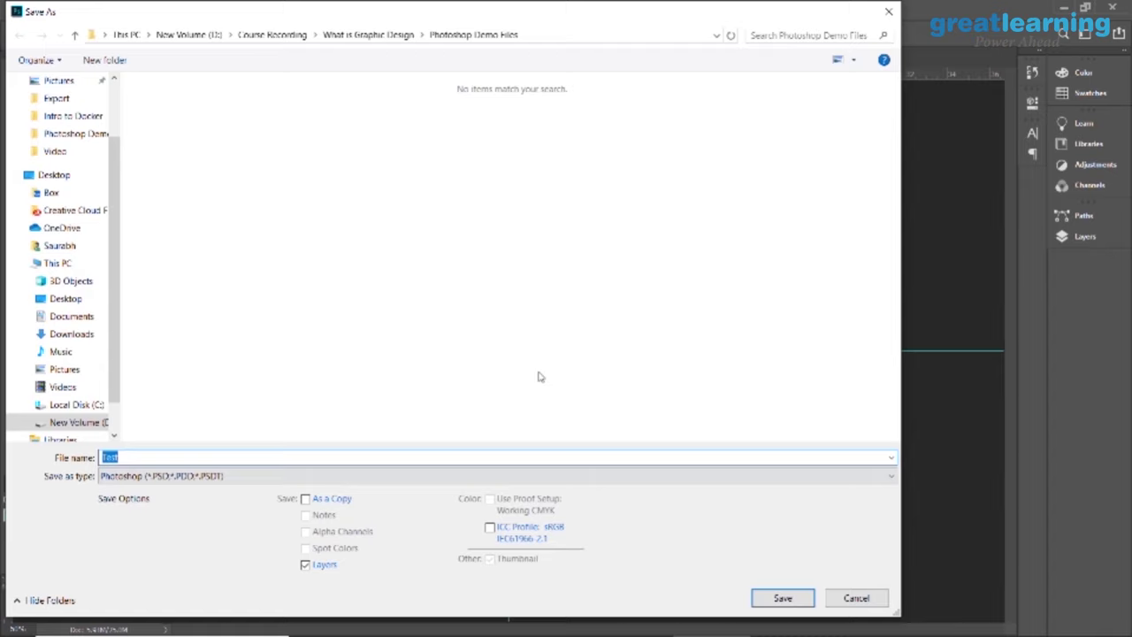
text(GOT_TEST)
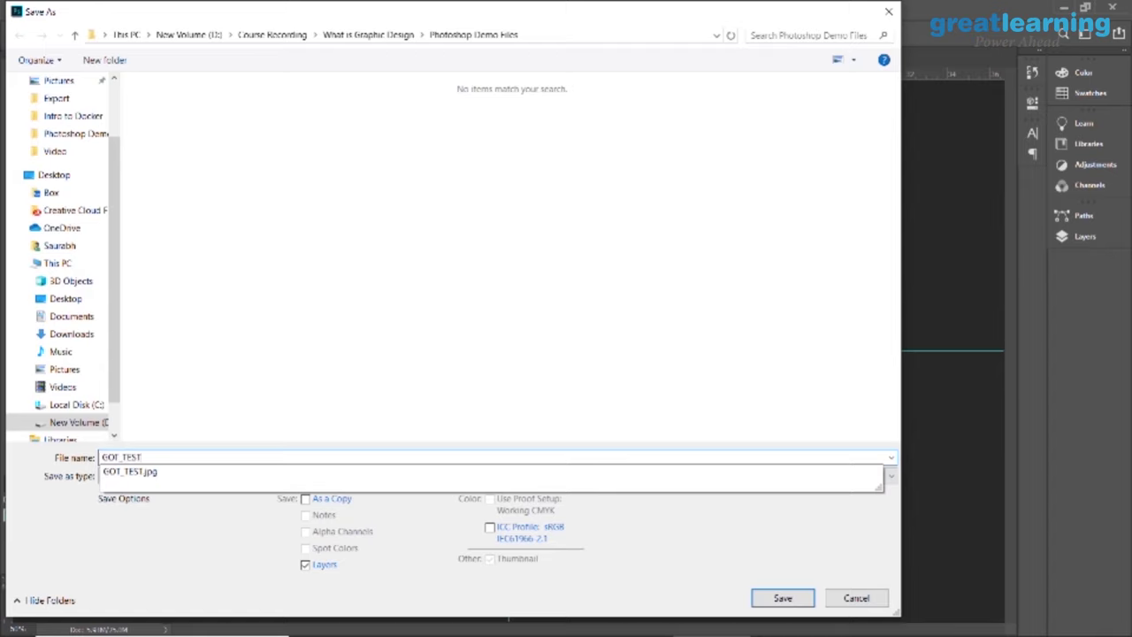
key(Escape)
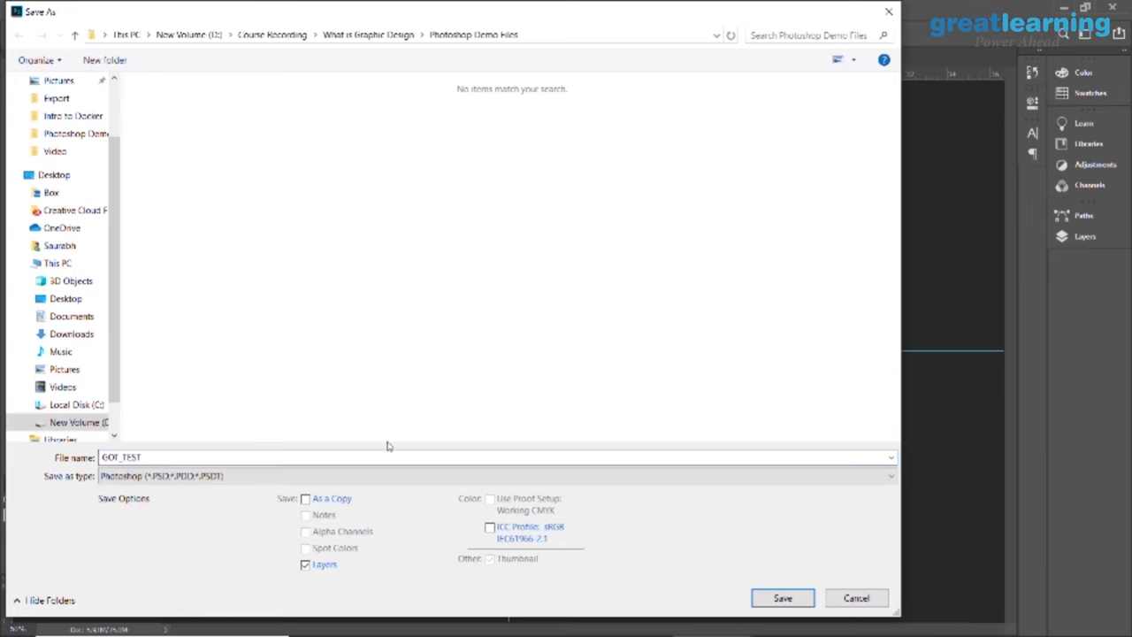
click(782, 598)
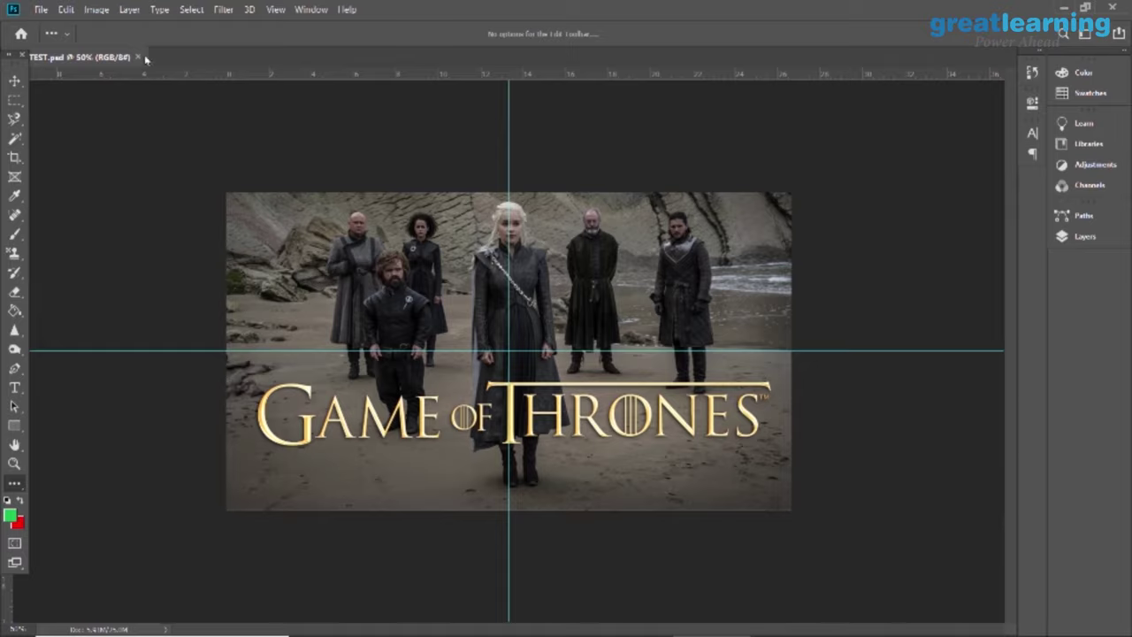
Close the GOT_TEST.psd document, leave Photoshop and switch to the Course Recording folder in File Explorer
click(138, 58)
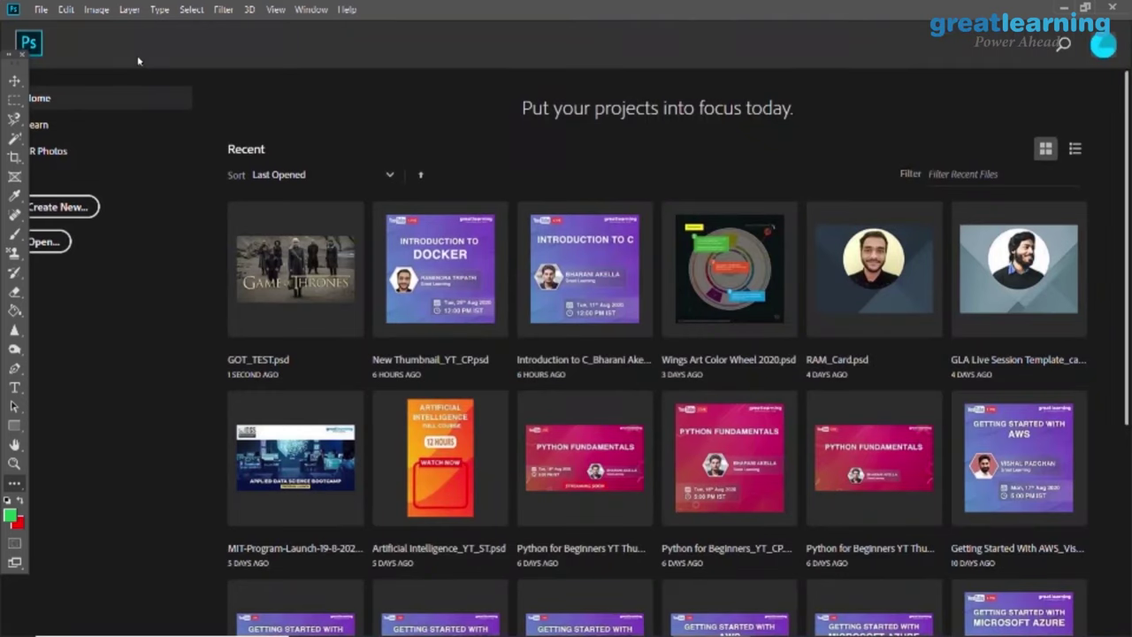
click(1110, 11)
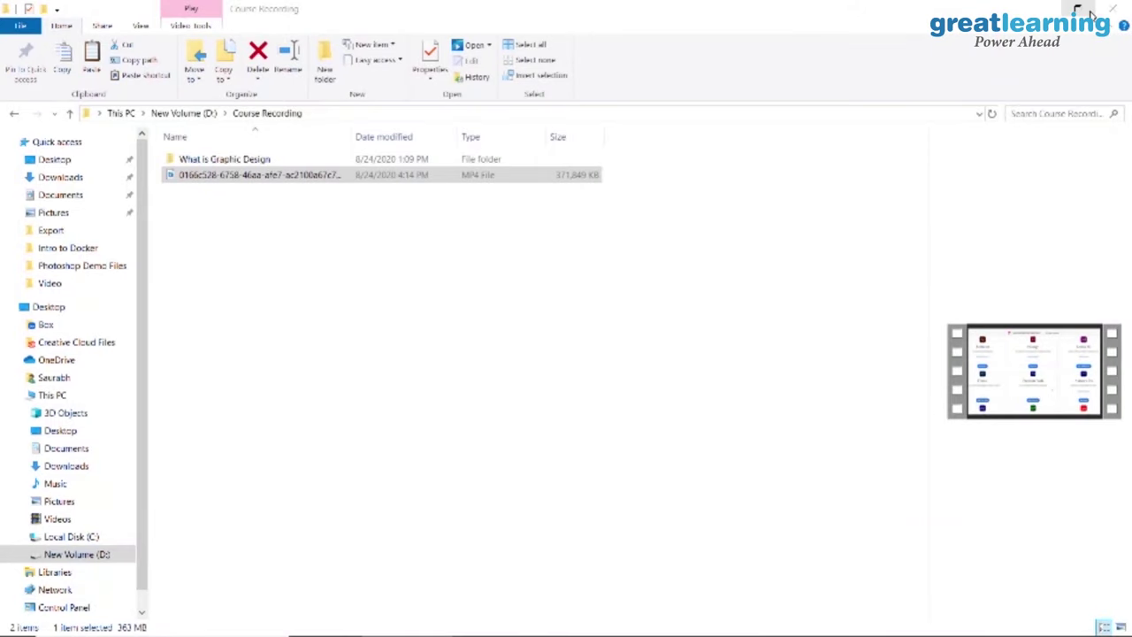
click(385, 237)
Open the saved GOT_TEST Photoshop file from What is Graphic Design > Photoshop Demo Files
double_click(256, 162)
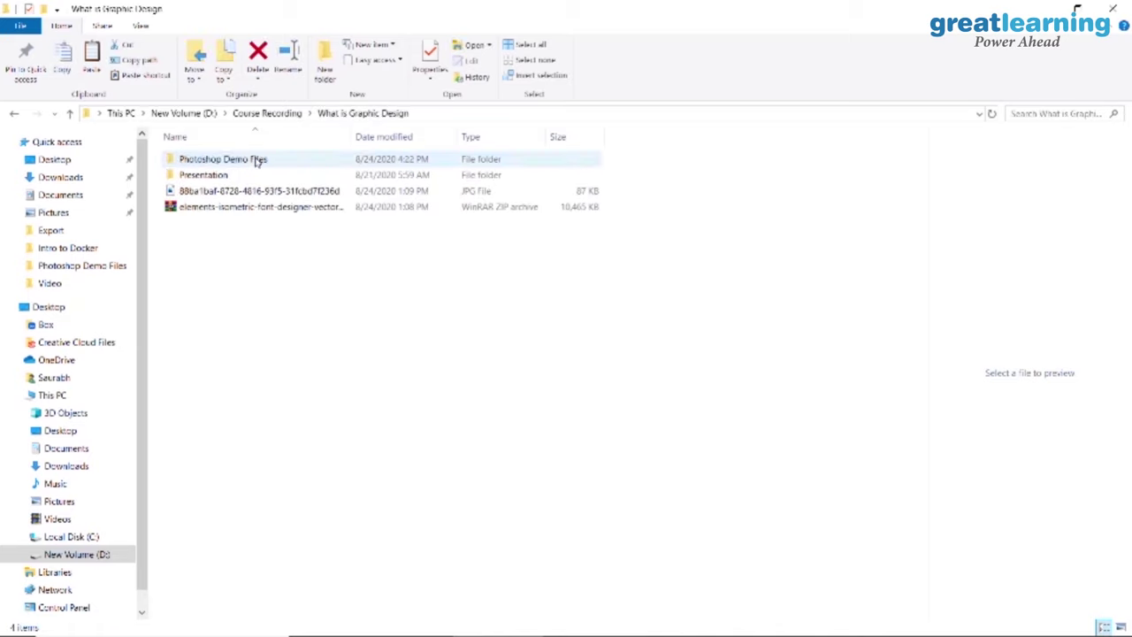
double_click(251, 163)
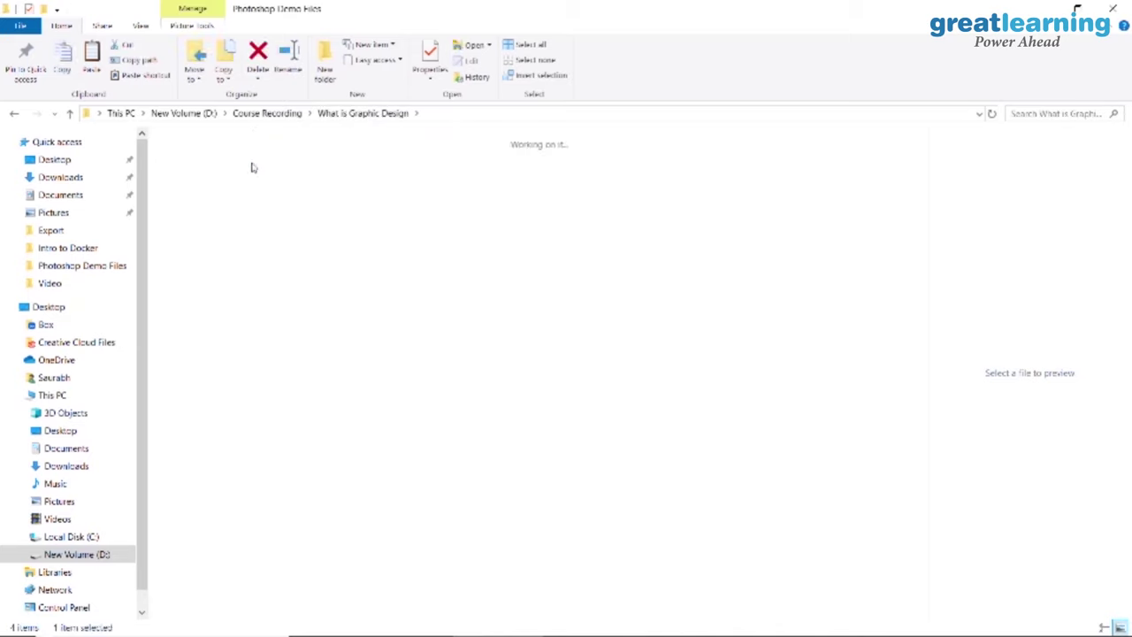
click(306, 202)
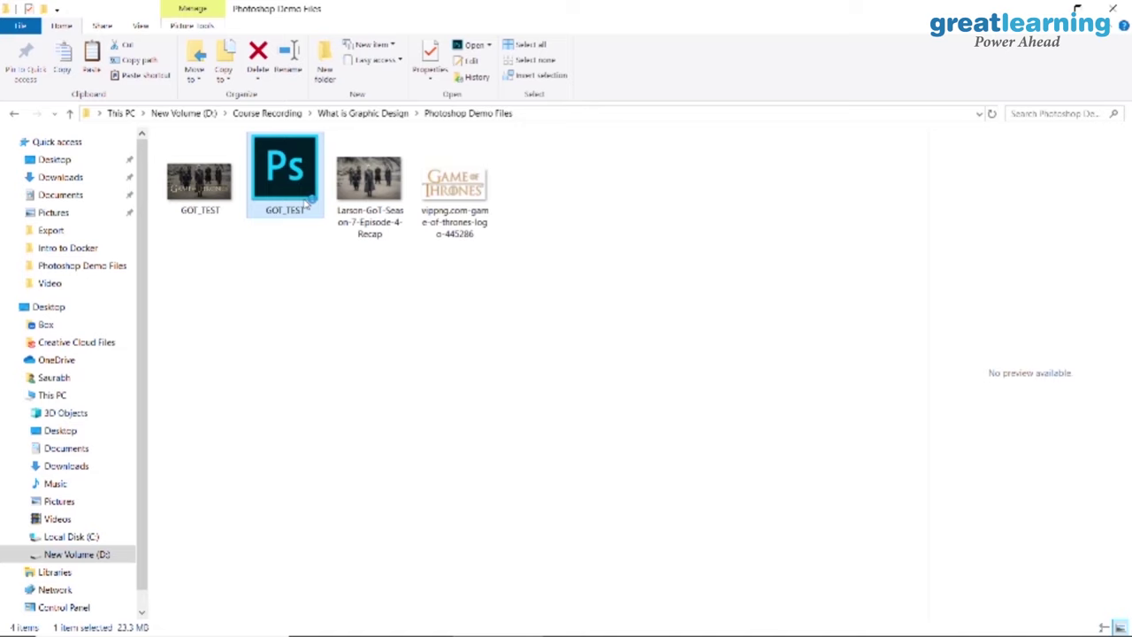
mouse_move(674, 623)
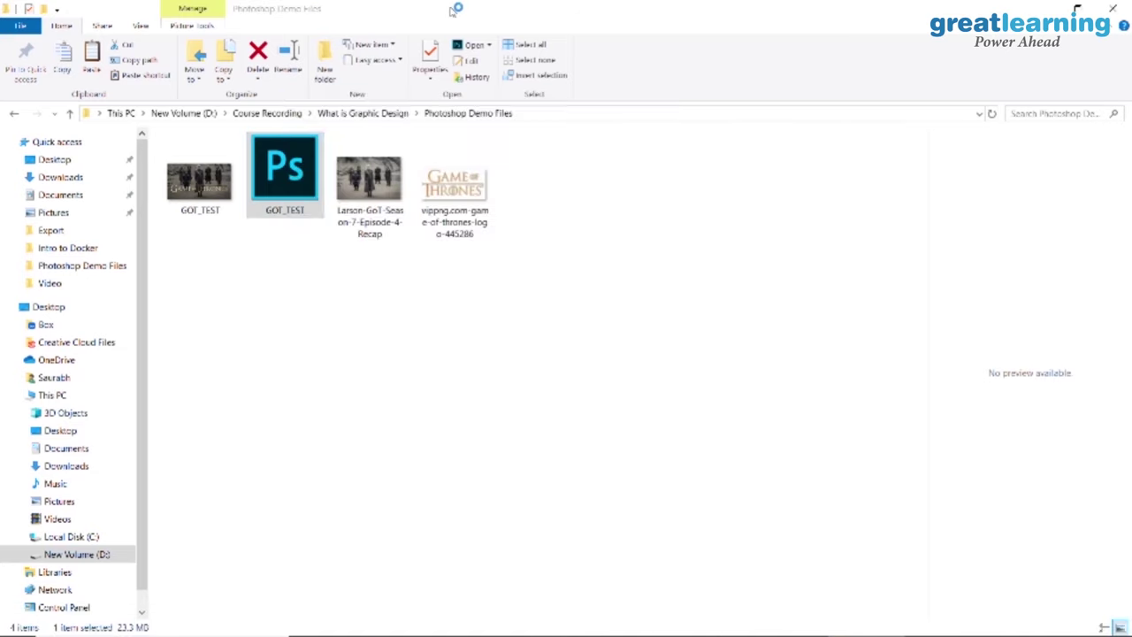
View the exported GOT_TEST JPEG in a maximized Photos window, minimizing Photoshop out of the way
click(199, 183)
right_click(202, 183)
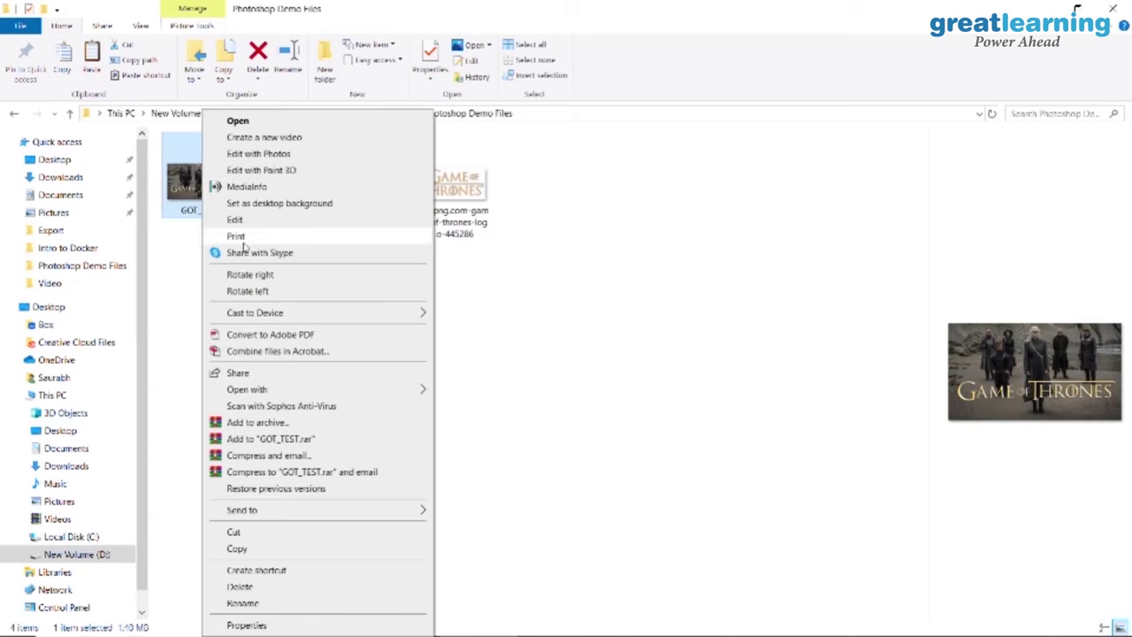
click(274, 137)
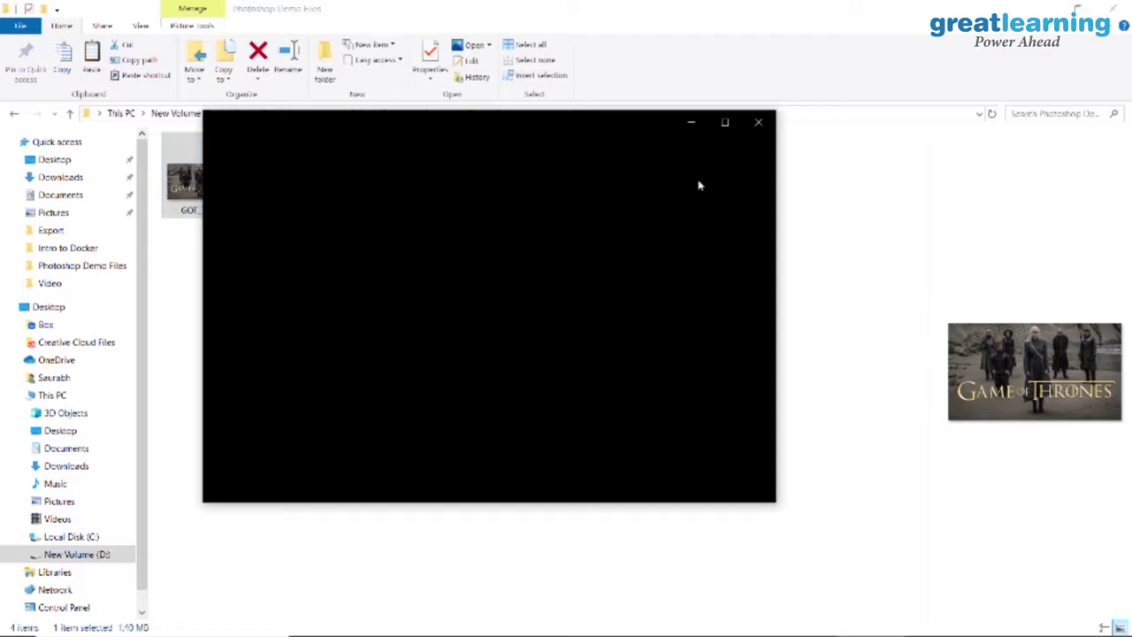
click(723, 129)
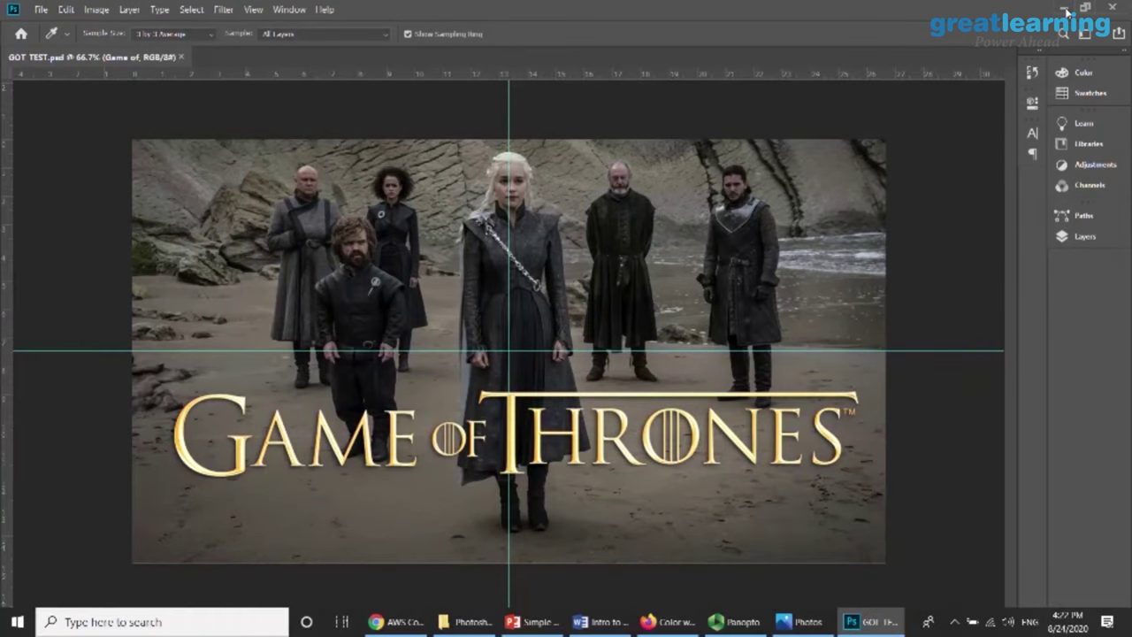
click(1068, 10)
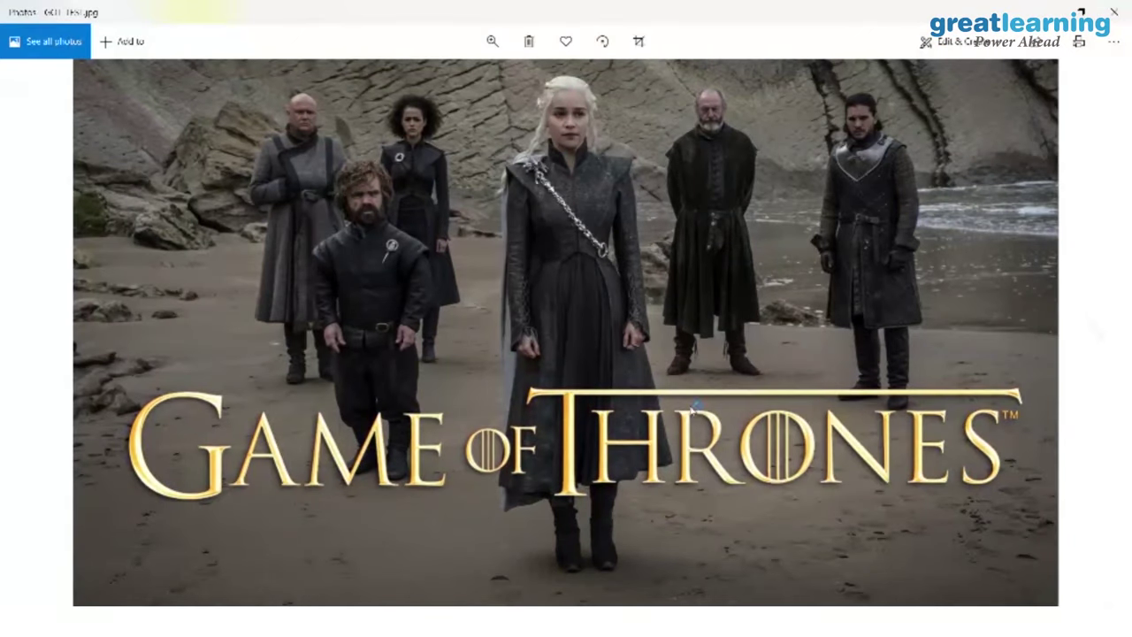